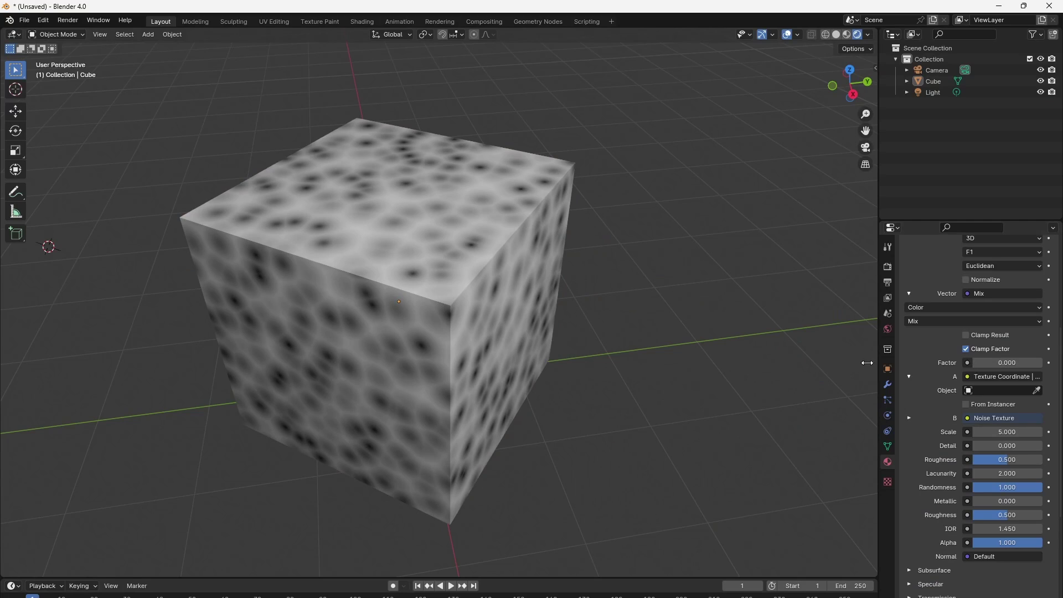
Raise the Mix factor to 0.425 so the cube shows warped, multicoloured Voronoi cells.
mouse_move(704, 369)
middle_mouse_down()
mouse_move(677, 383)
mouse_move(696, 376)
middle_mouse_up()
middle_click_drag(606, 401, 623, 357, "ctrl")
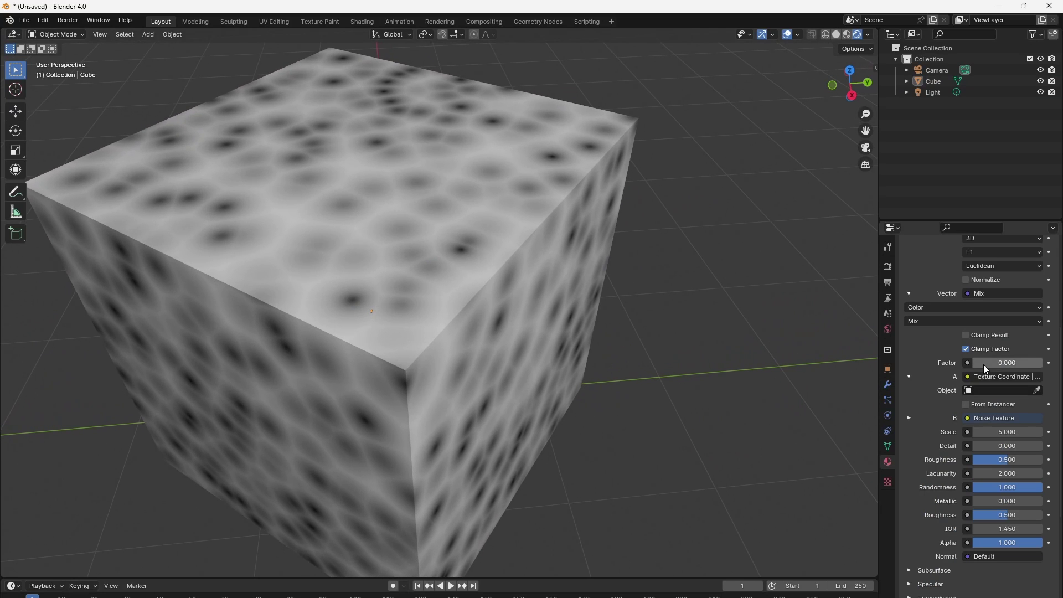
left_click_drag(985, 363, 1011, 363)
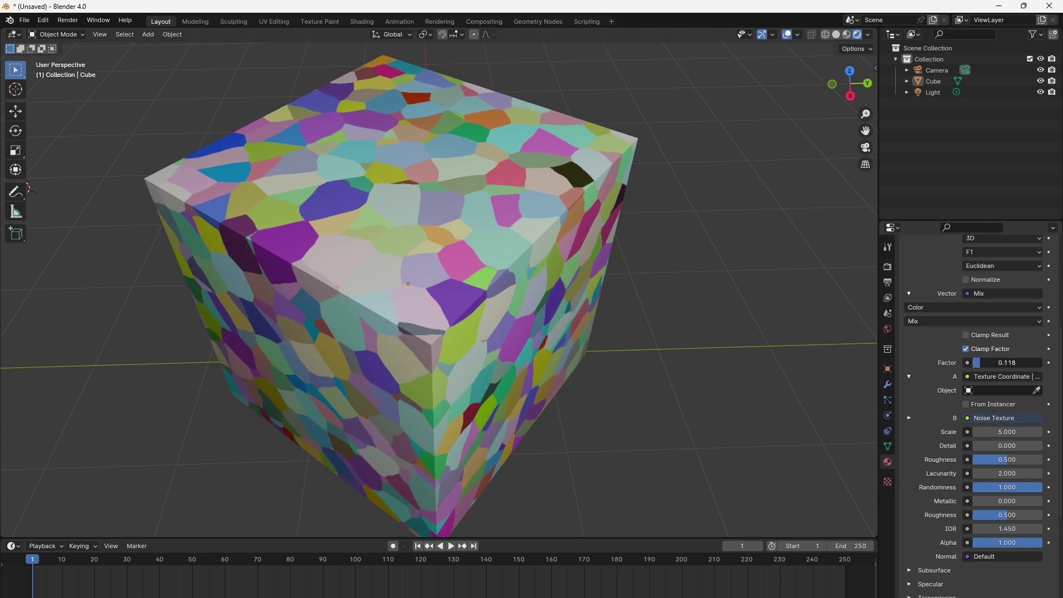
mouse_move(981, 363)
left_mouse_down()
mouse_move(1005, 363)
mouse_move(983, 369)
left_mouse_up()
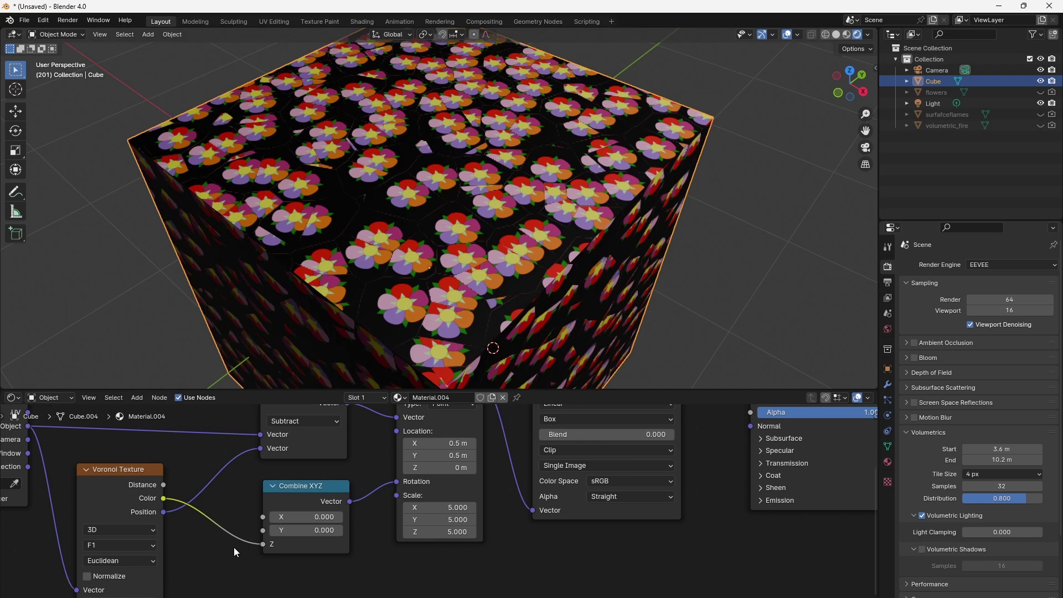
Insert a Math node on the Voronoi Color to Combine XYZ Z link and show its operation choices.
key("shift+a")
mouse_move(234, 548)
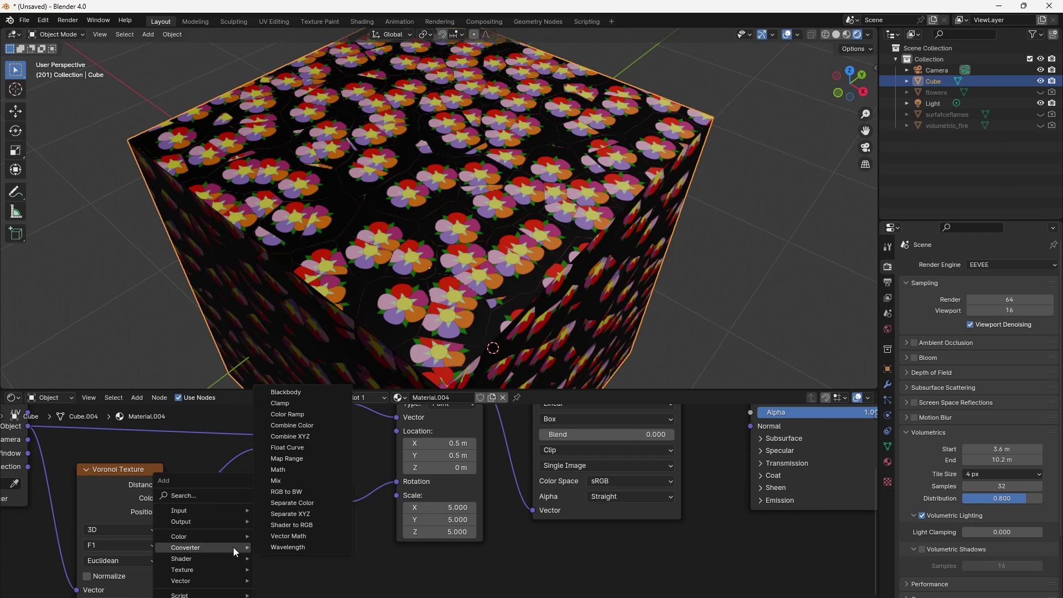
left_click(314, 470)
left_click(200, 497)
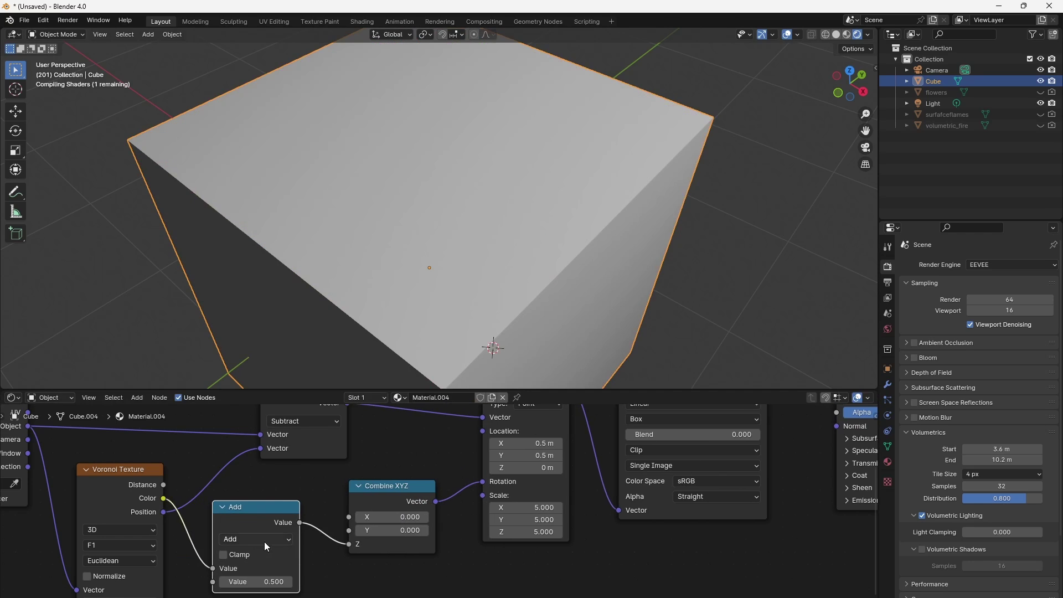
left_click(258, 540)
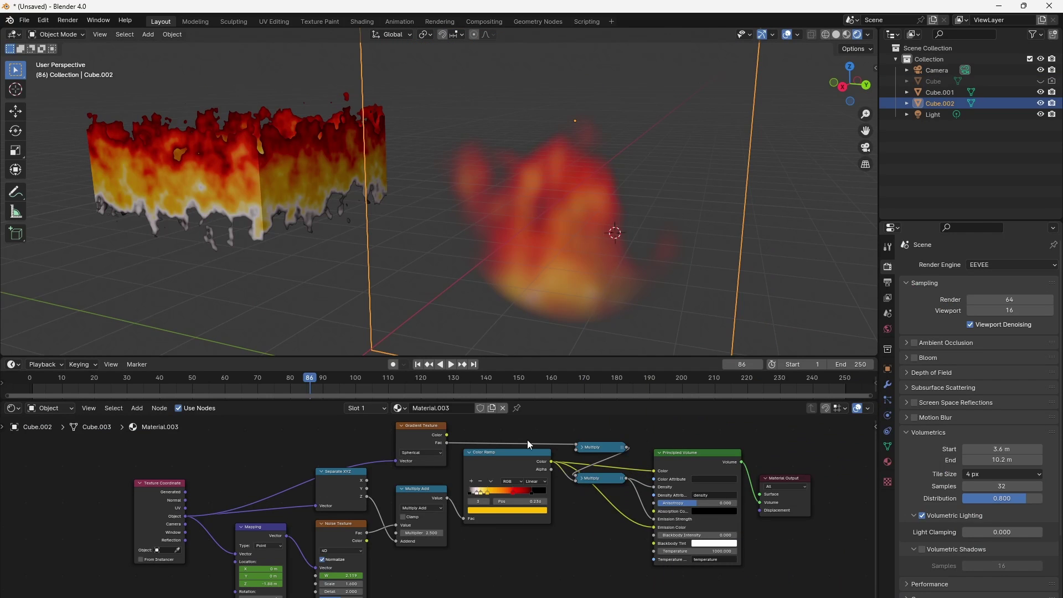
Play the fire animation through frame 201, then reselect the volumetric cube Cube.002.
middle_click_drag(276, 240, 338, 292, "shift")
left_click(343, 294)
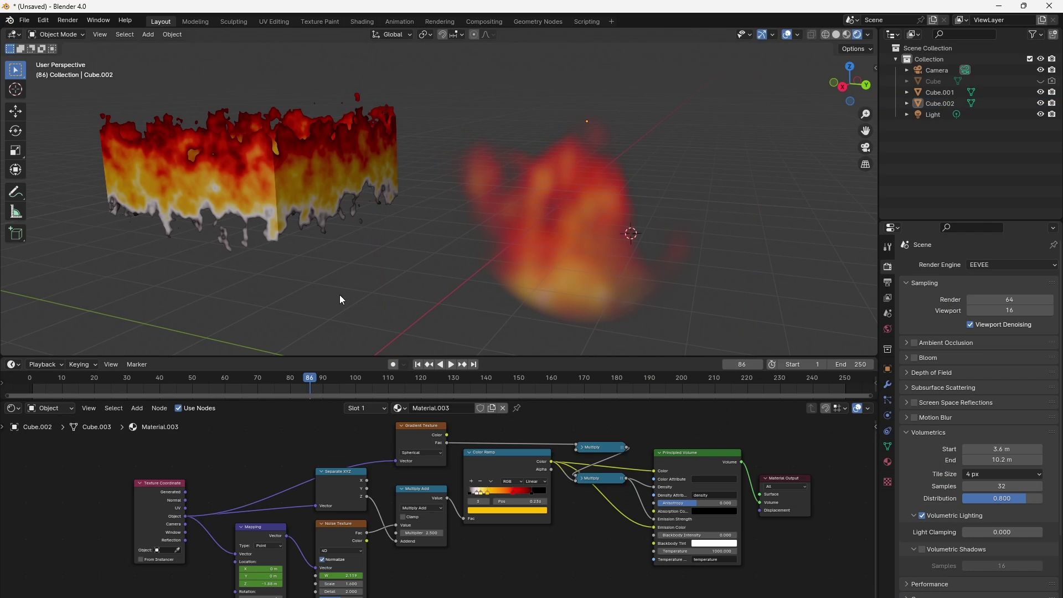
key("space")
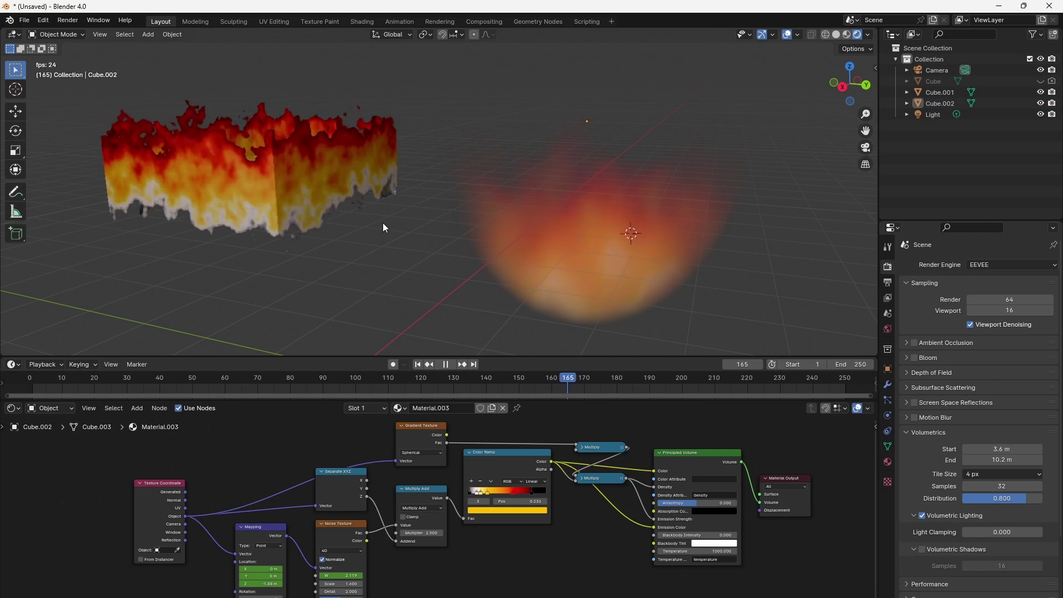
key("space")
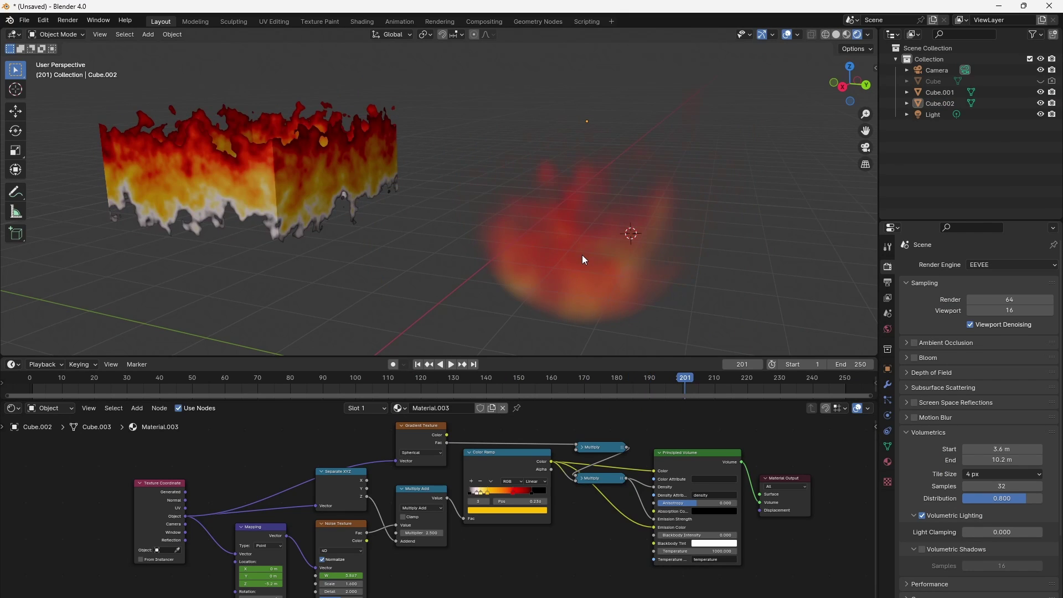
left_click(628, 282)
middle_click_drag(628, 280, 447, 270)
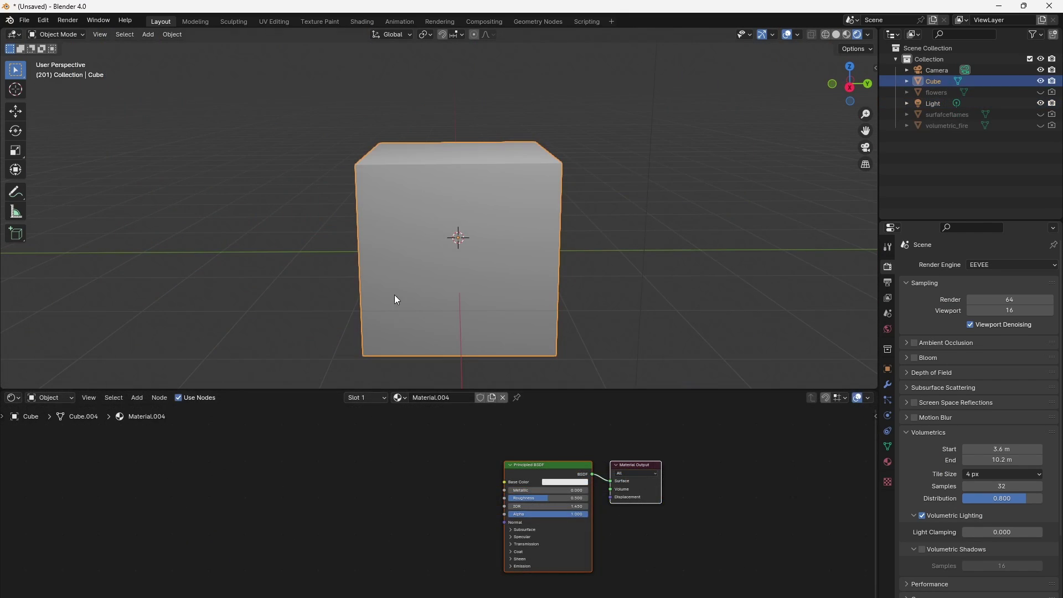
Add a Voronoi Texture node and connect its Distance to the Principled BSDF Base Color.
middle_click_drag(395, 299, 437, 324)
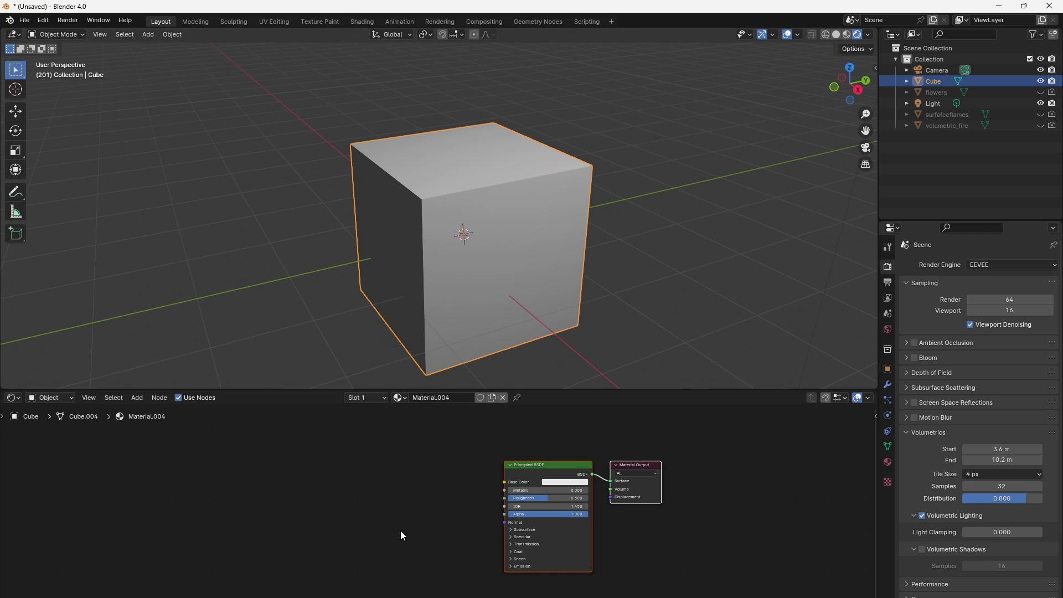
scroll(401, 530, "up", 3)
key("shift+a")
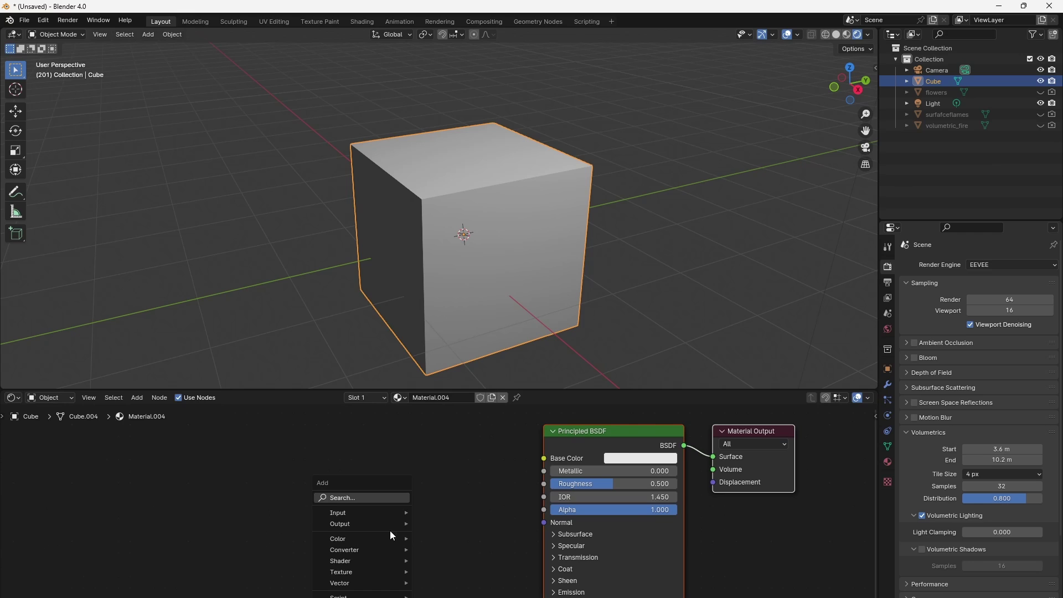
mouse_move(378, 548)
mouse_move(378, 572)
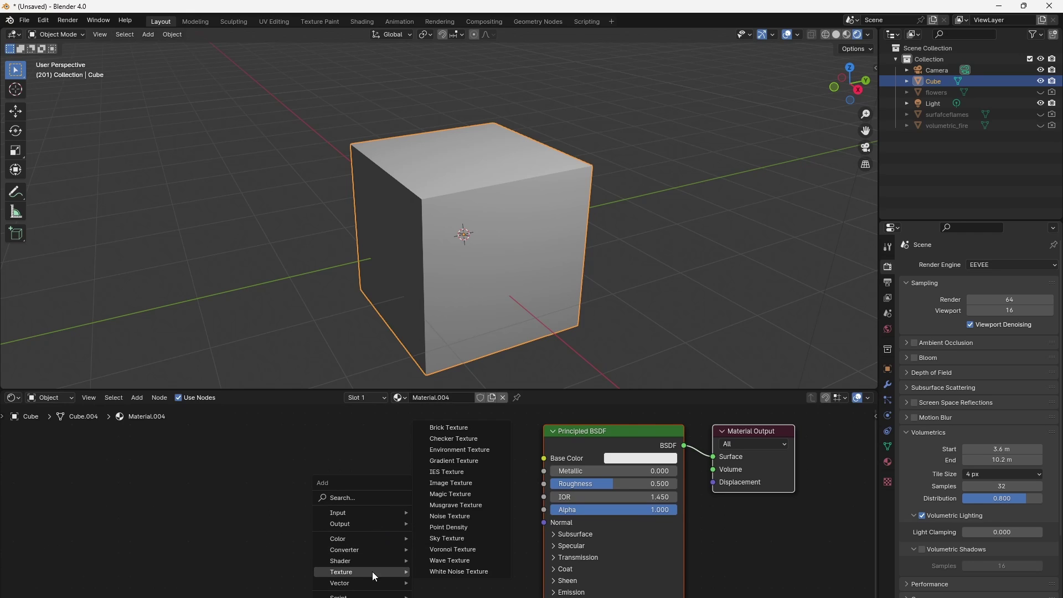
left_click(470, 550)
left_click(337, 438)
left_click_drag(405, 453, 544, 458)
Orbit and pan around the cube to inspect the grey cell pattern on its side face.
middle_click_drag(480, 312, 587, 264)
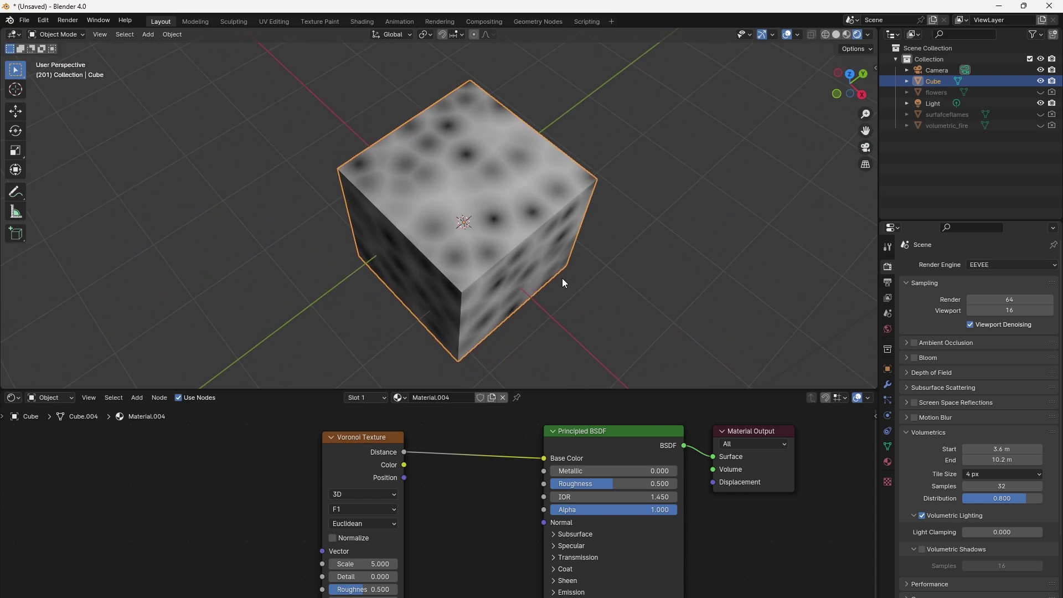
scroll(561, 278, "up", 5)
scroll(584, 283, "up", 3)
scroll(571, 232, "down", 7)
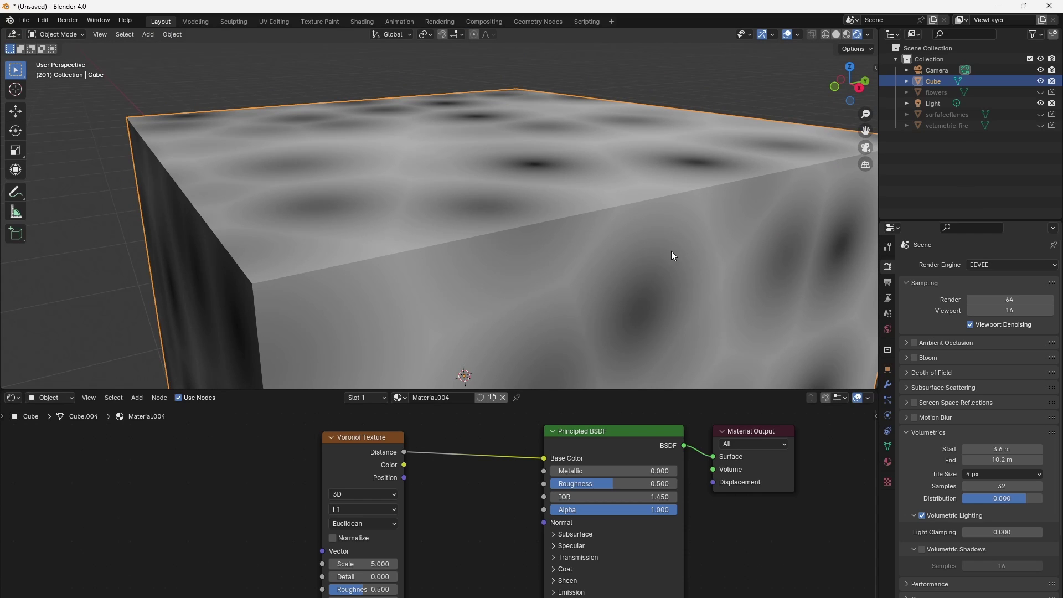
middle_click_drag(659, 319, 625, 222, "shift")
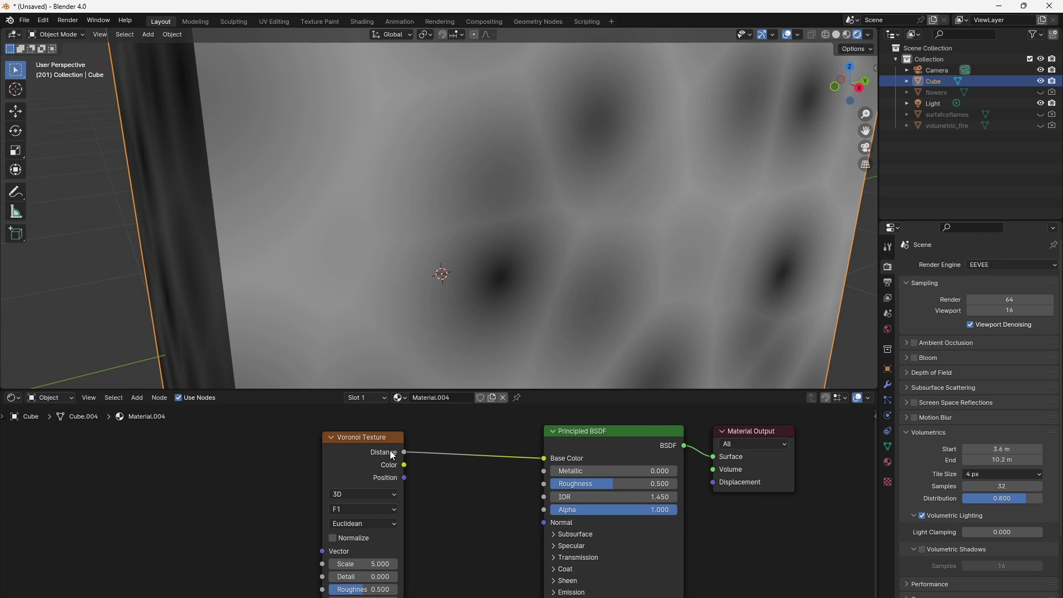
Add Noise Texture and Texture Coordinate nodes, linking Object coordinates to the Voronoi Vector.
key("shift+a")
mouse_move(206, 523)
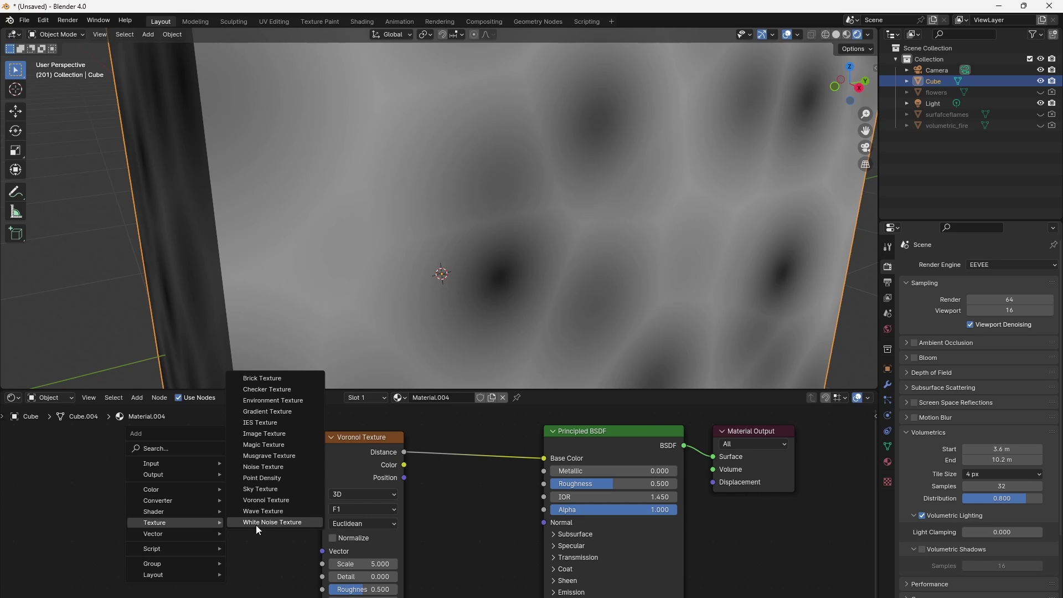
left_click(263, 467)
left_click(168, 486)
key("shift+a")
left_click(144, 498)
left_click(65, 498)
scroll(440, 513, "down", 2)
left_click_drag(388, 481, 426, 481)
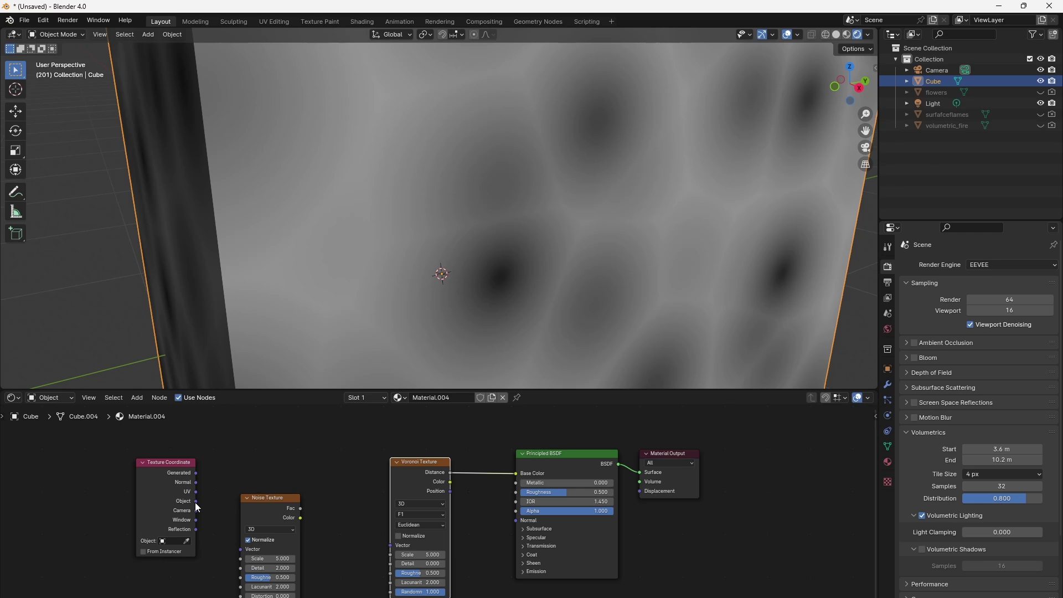
left_click_drag(196, 501, 392, 546)
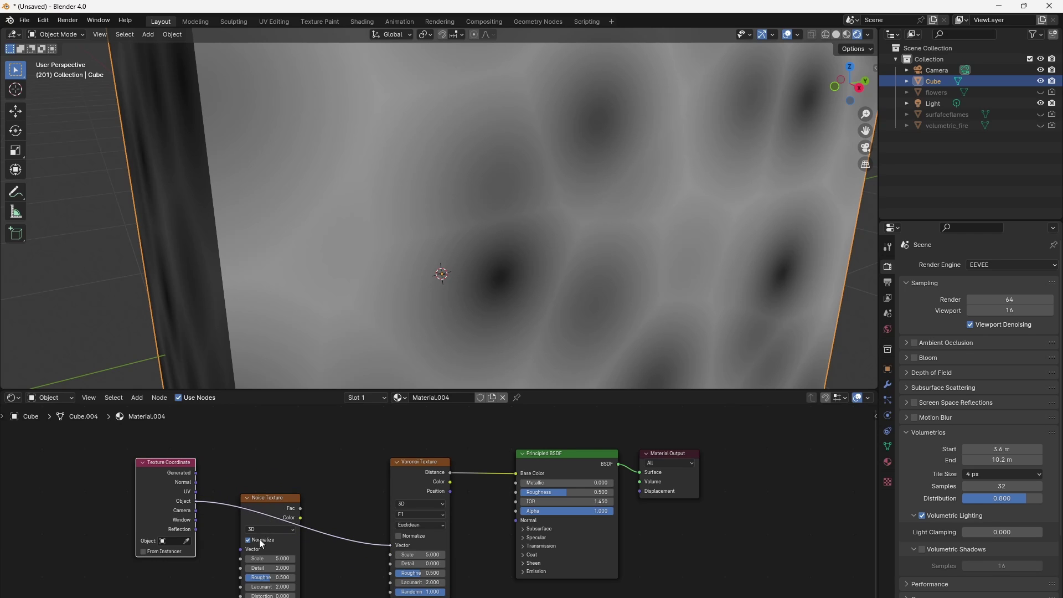
left_click_drag(258, 539, 209, 547)
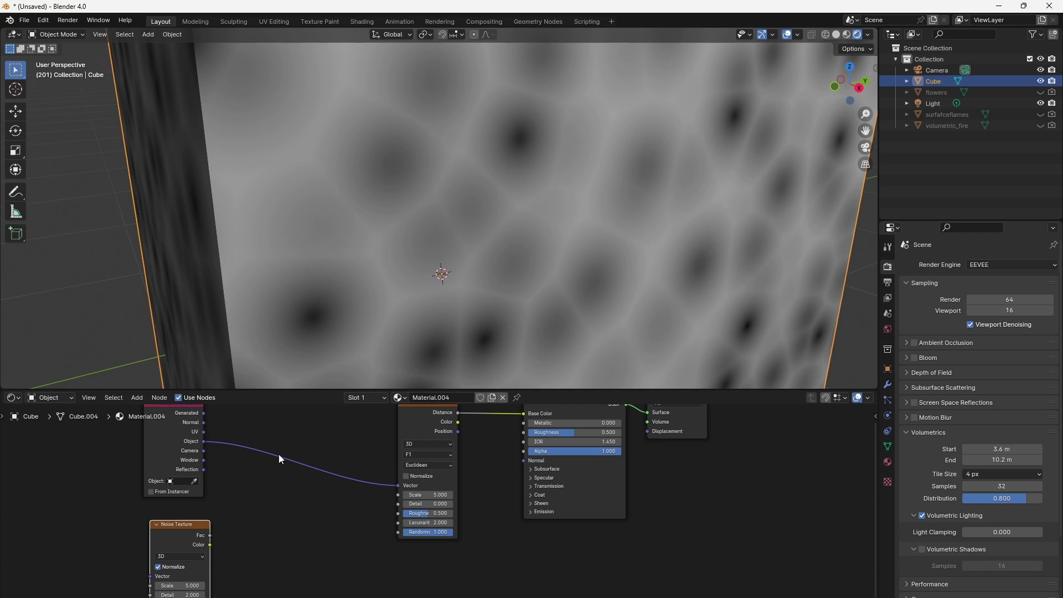
Insert a Mix Color node on the Object-to-Voronoi coordinate link.
key("shift+a")
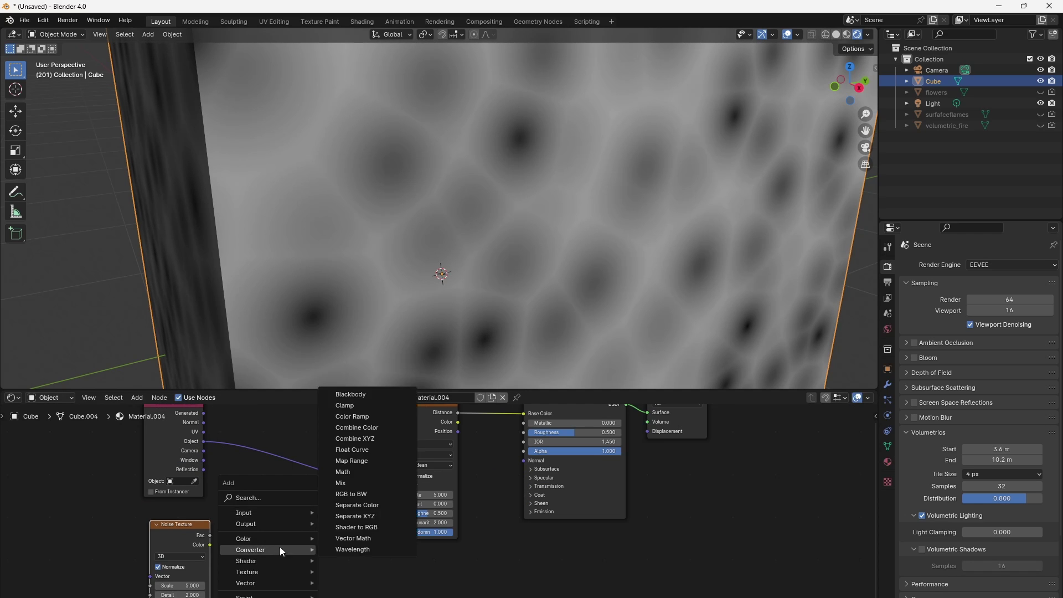
mouse_move(279, 539)
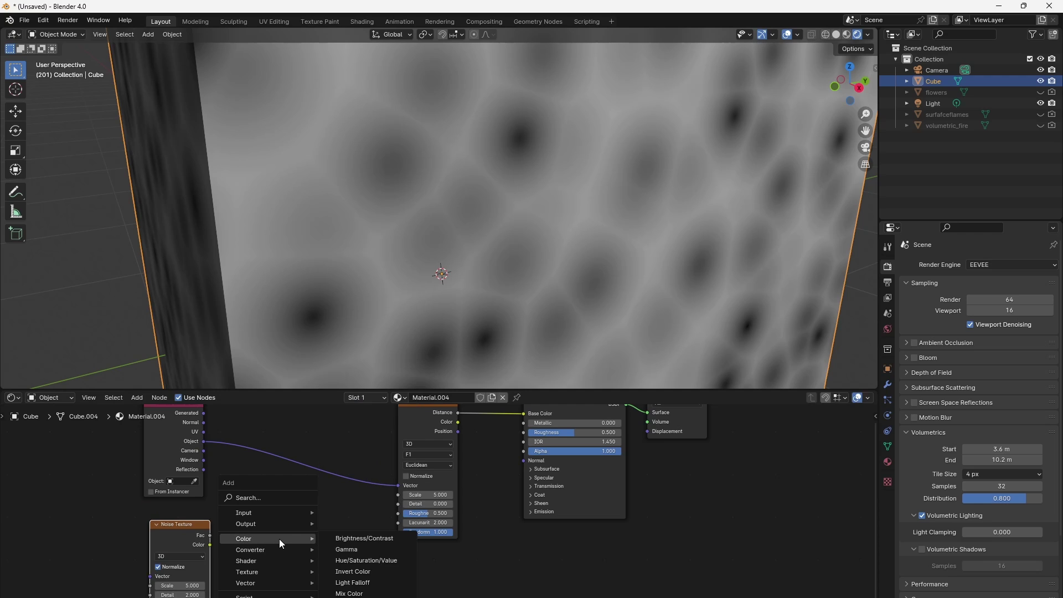
left_click(365, 595)
left_click(309, 433)
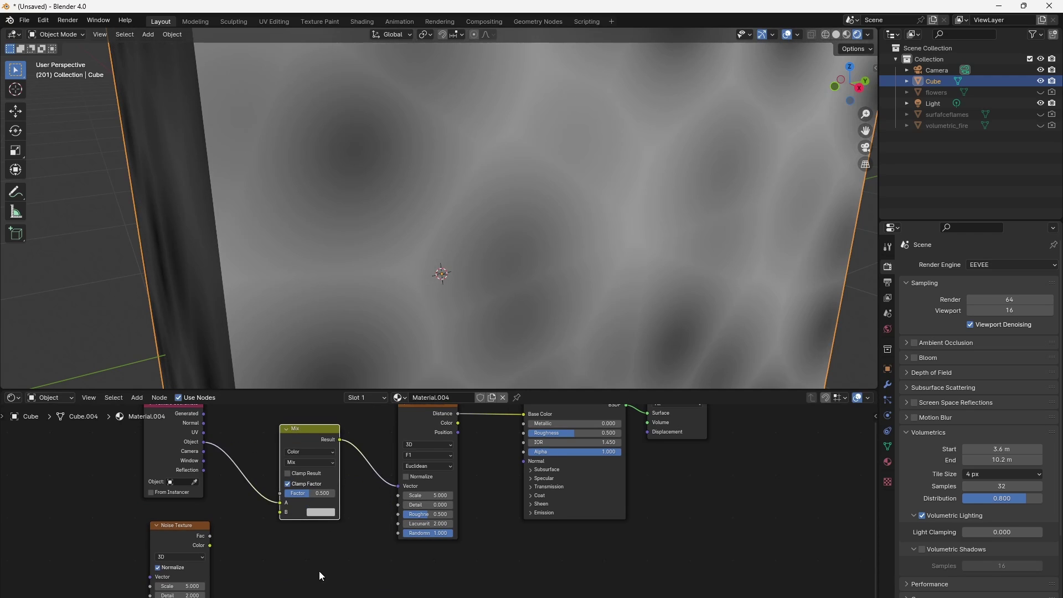
left_click_drag(171, 530, 156, 523)
Add a Vector Math node set to Multiply Add.
key("shift+a")
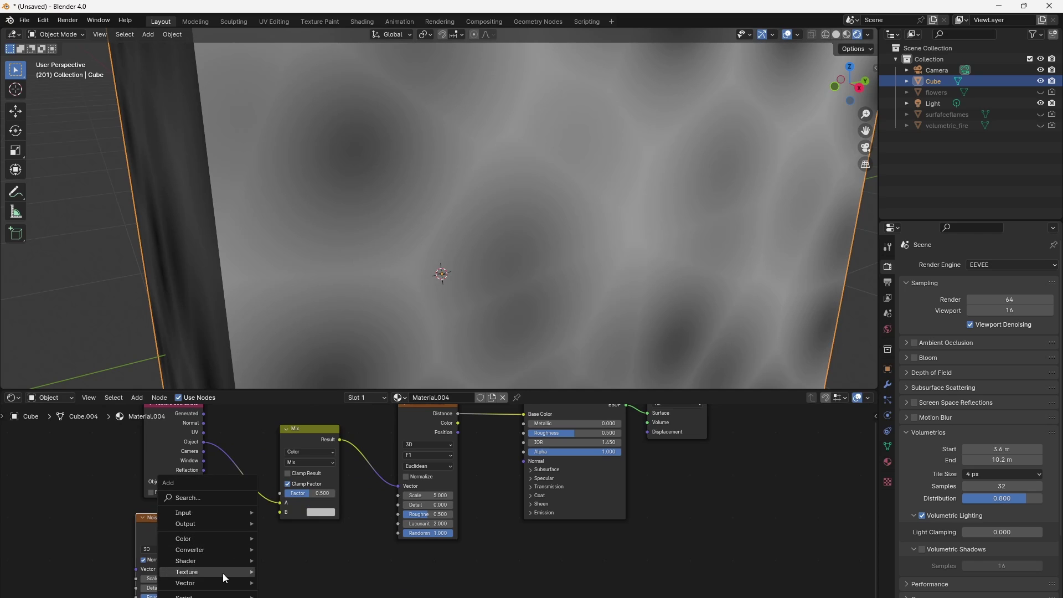
mouse_move(223, 573)
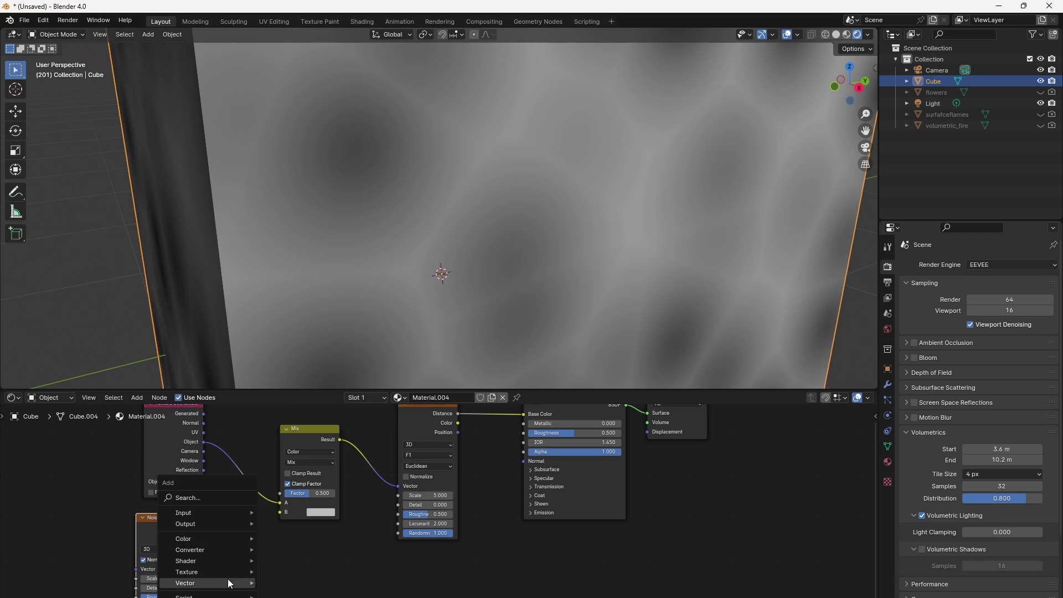
mouse_move(225, 549)
key("Escape")
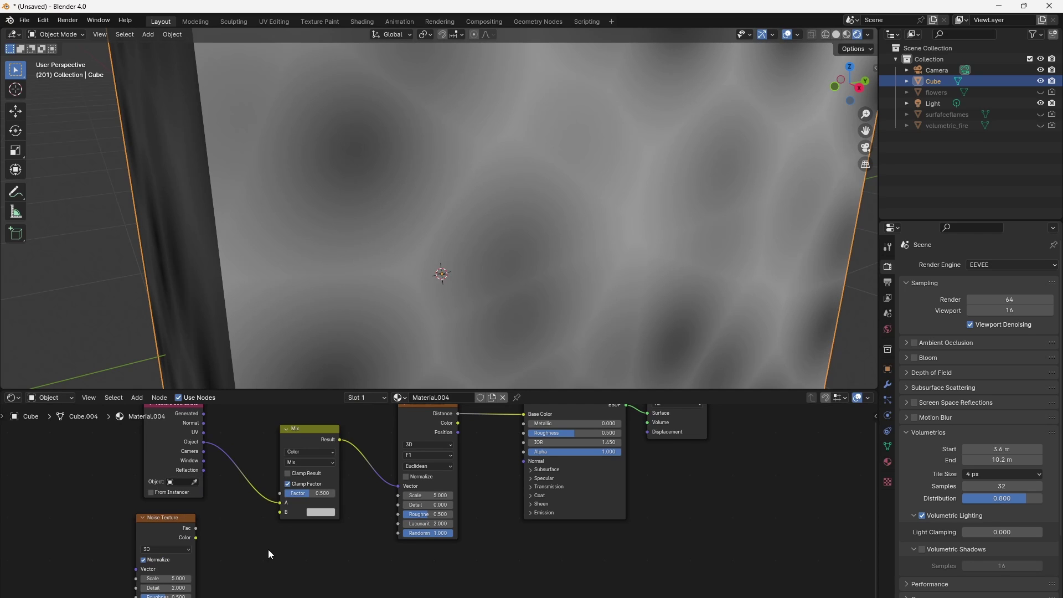
key("shift+a")
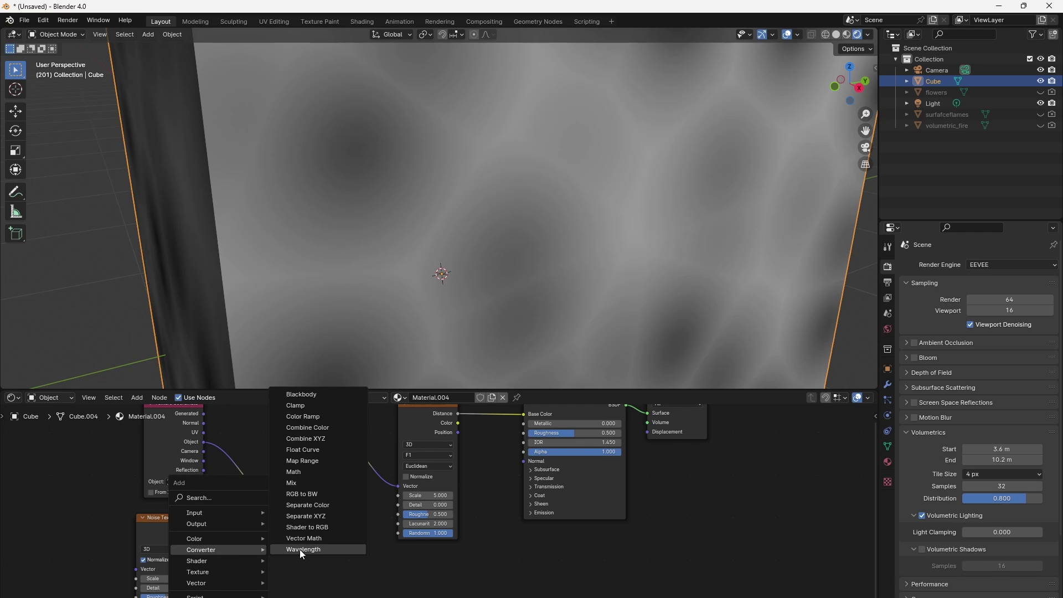
left_click(314, 539)
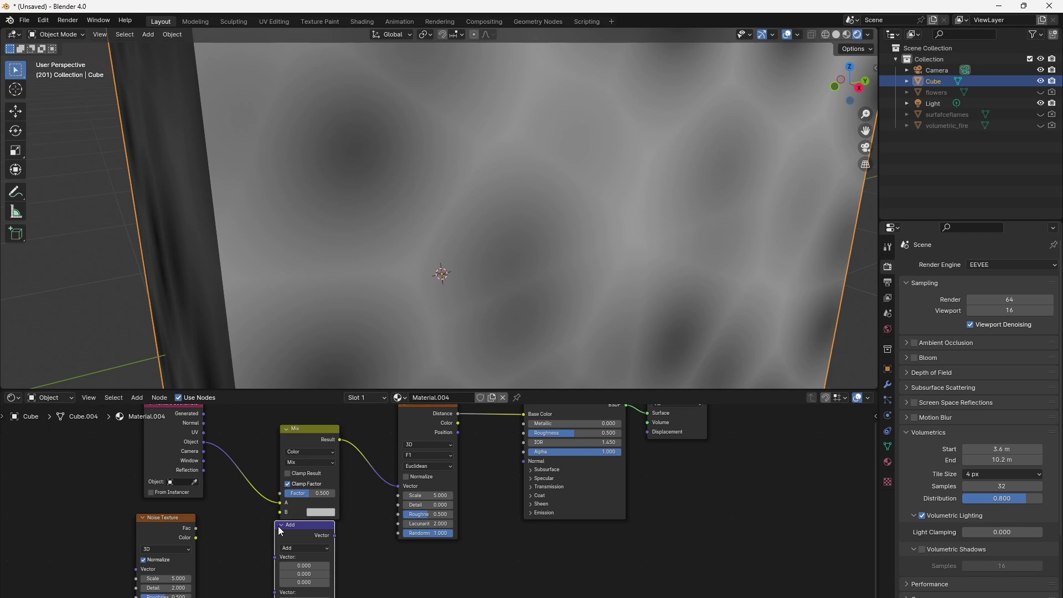
left_click(304, 547)
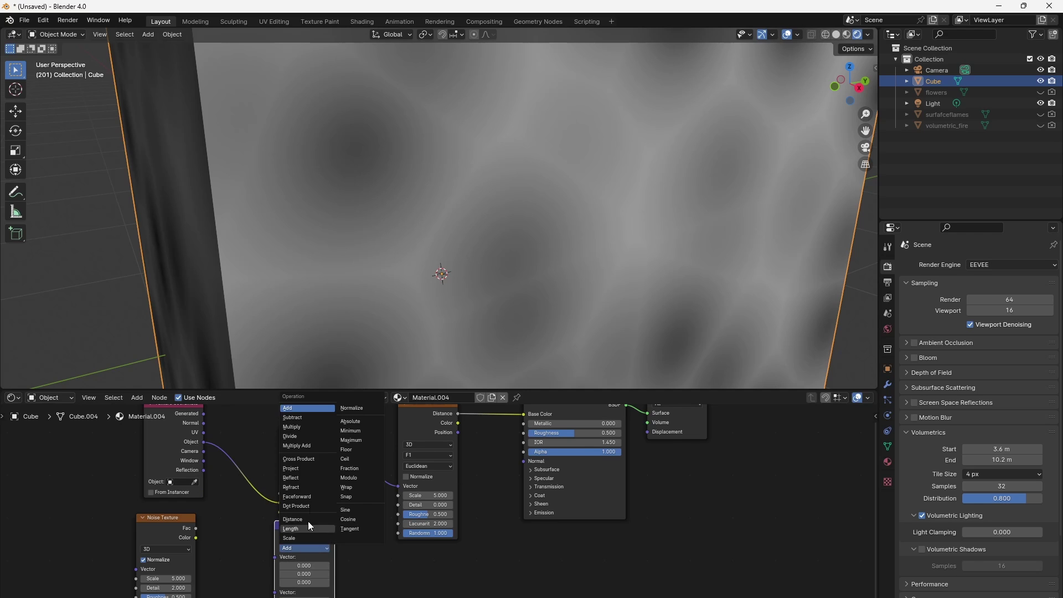
left_click(311, 446)
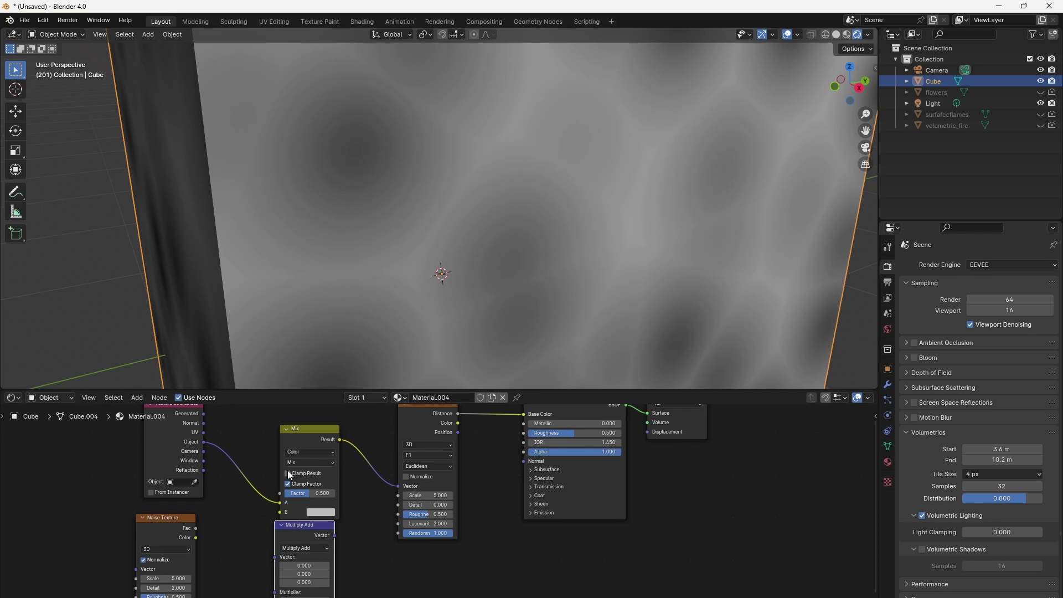
Feed Object coordinates into the Addend and Noise Color into Vector, with Multiplier 0.5.
left_click(204, 441)
left_click_drag(204, 441, 274, 564)
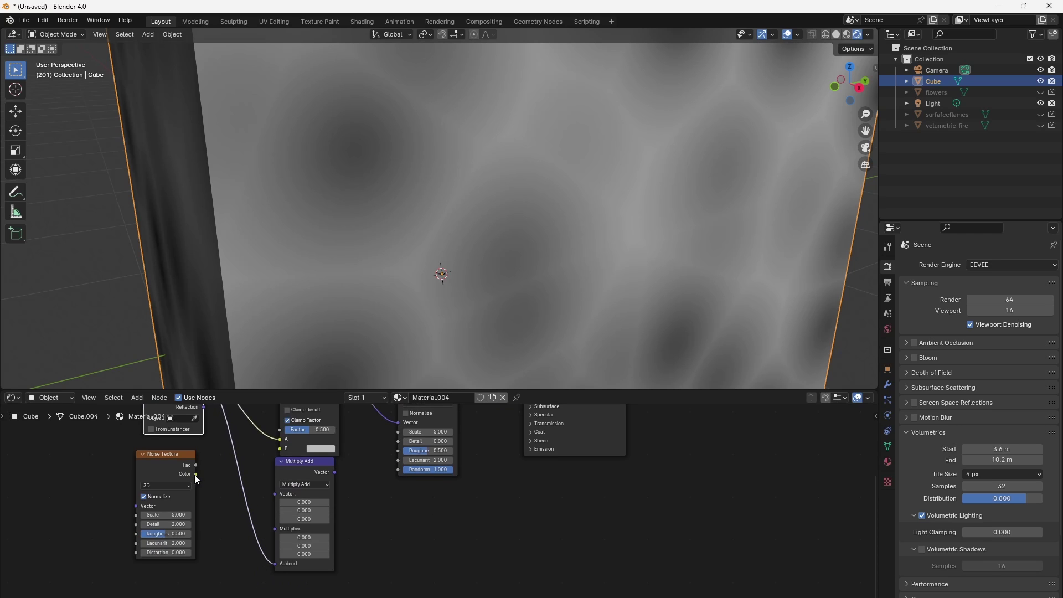
left_click_drag(195, 475, 274, 494)
left_click(304, 511)
key("Return")
left_click(312, 513)
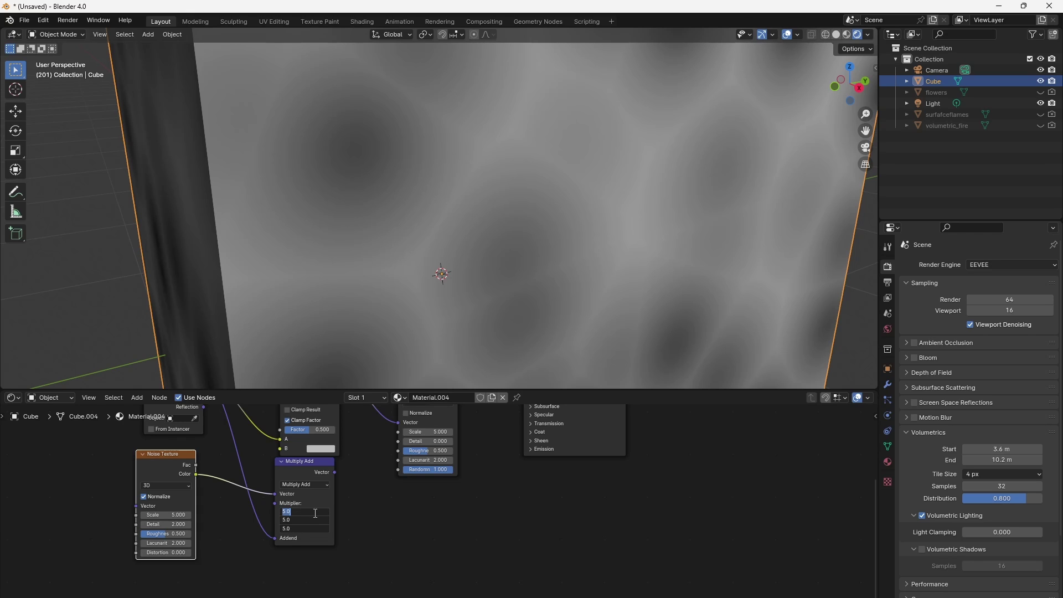
key("Return")
Connect Multiply Add to the Voronoi Vector and cut the Mix Result link into it.
left_click_drag(334, 472, 400, 422)
scroll(399, 422, "down", 1)
middle_click_drag(399, 422, 390, 504)
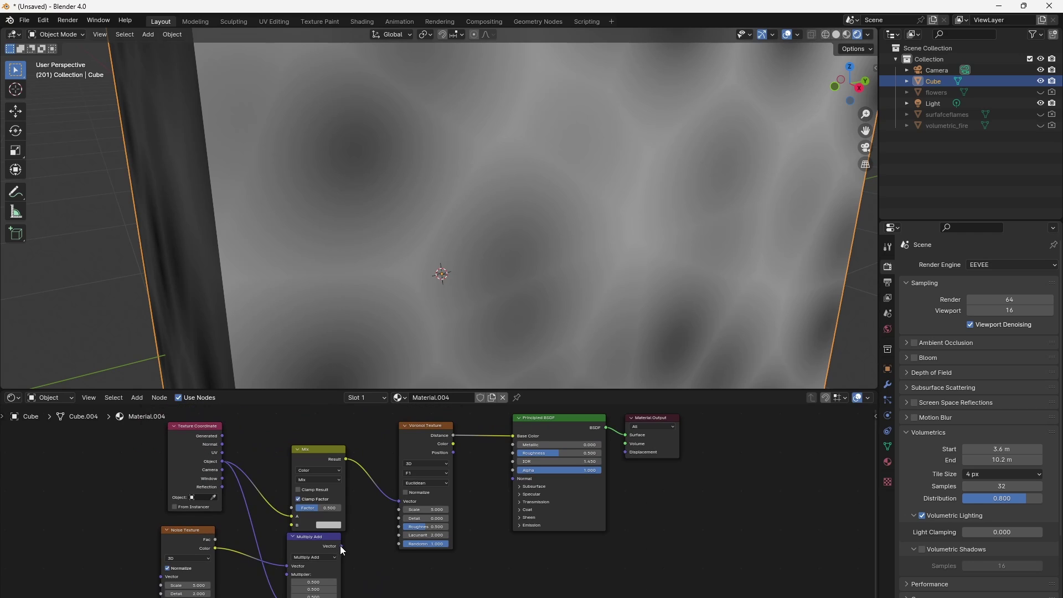
left_click_drag(399, 503, 399, 504)
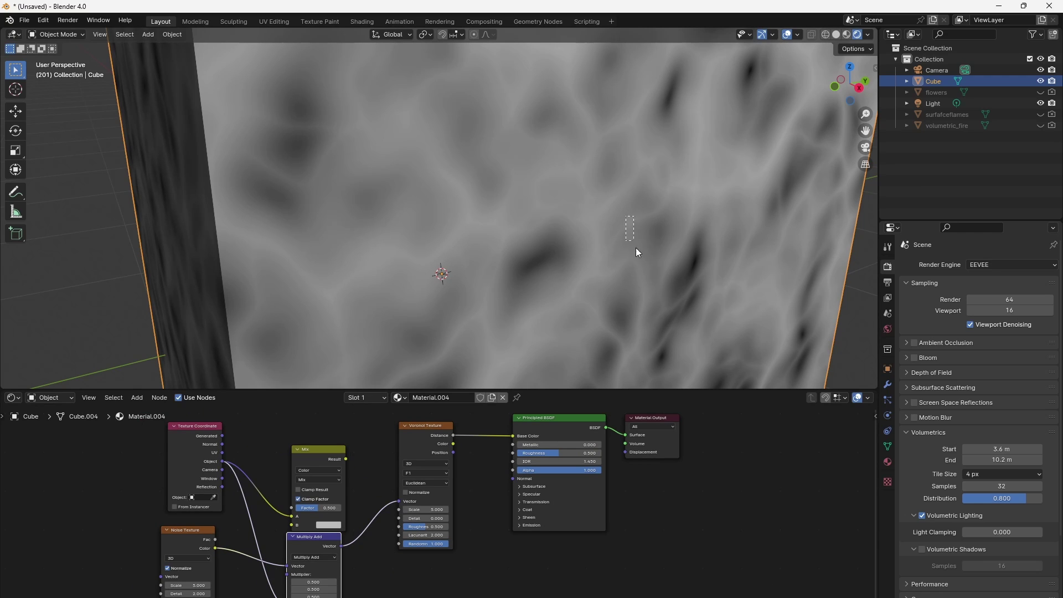
Set the Noise Texture Detail to 9.3 and Scale to 9.4.
scroll(573, 251, "down", 5)
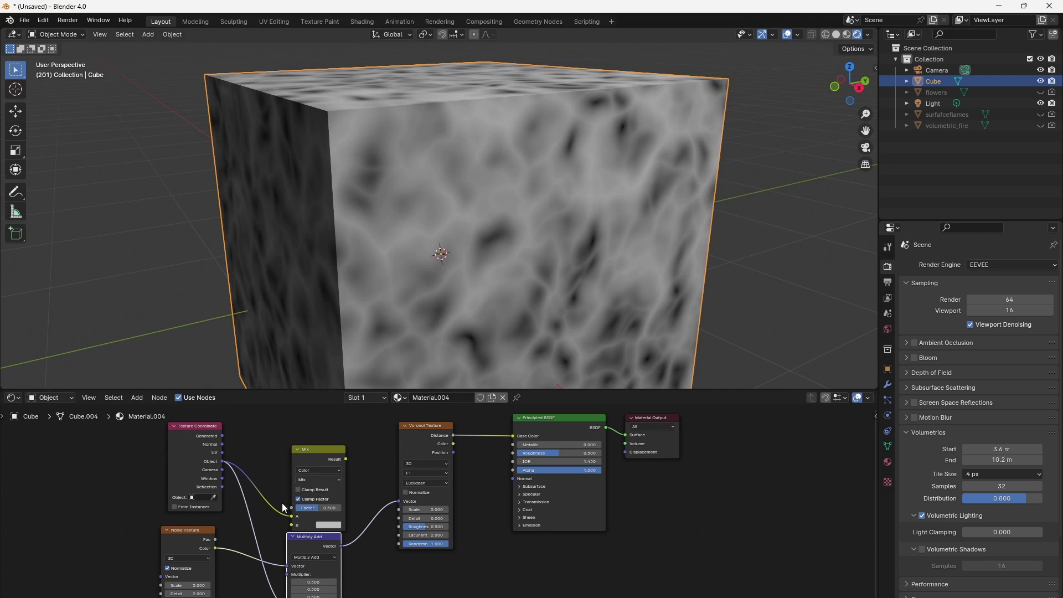
middle_click_drag(231, 584, 356, 517)
scroll(332, 514, "up", 4)
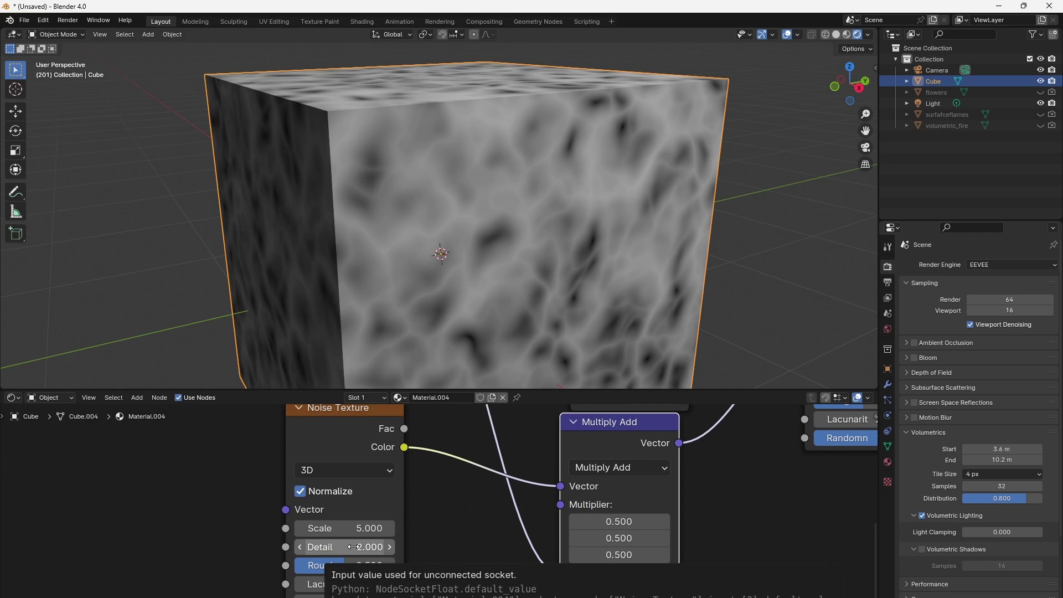
left_click_drag(345, 547, 602, 256)
scroll(602, 252, "up", 5)
scroll(602, 252, "down", 2)
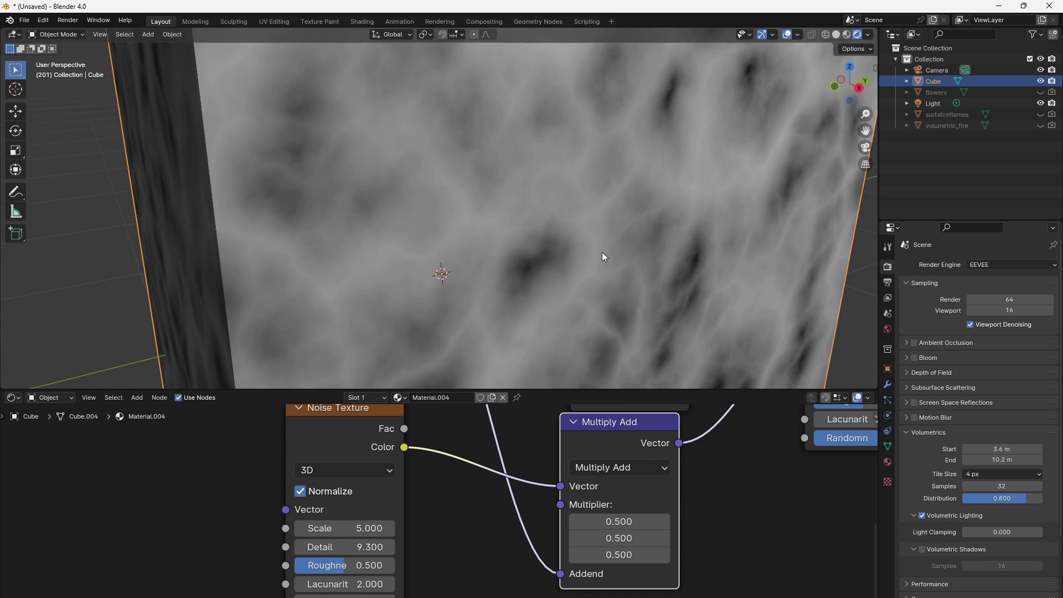
middle_click_drag(603, 251, 657, 231)
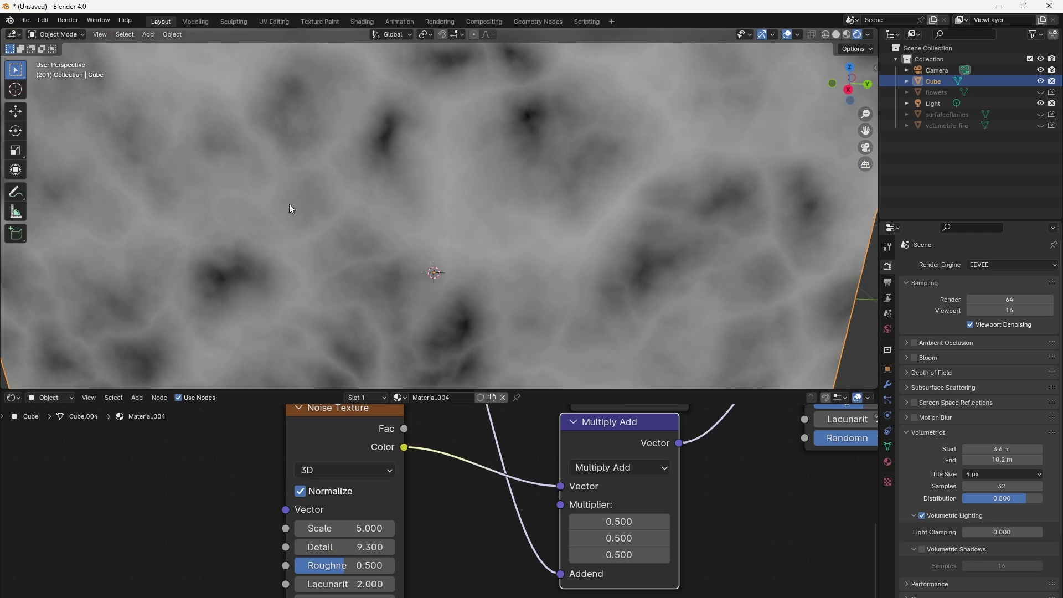
mouse_move(358, 529)
left_mouse_down()
mouse_move(387, 528)
mouse_move(353, 521)
left_mouse_up()
Feed Noise Color into Mix B and Mix Result into Voronoi Vector, with Factor 0.083.
scroll(497, 535, "down", 3)
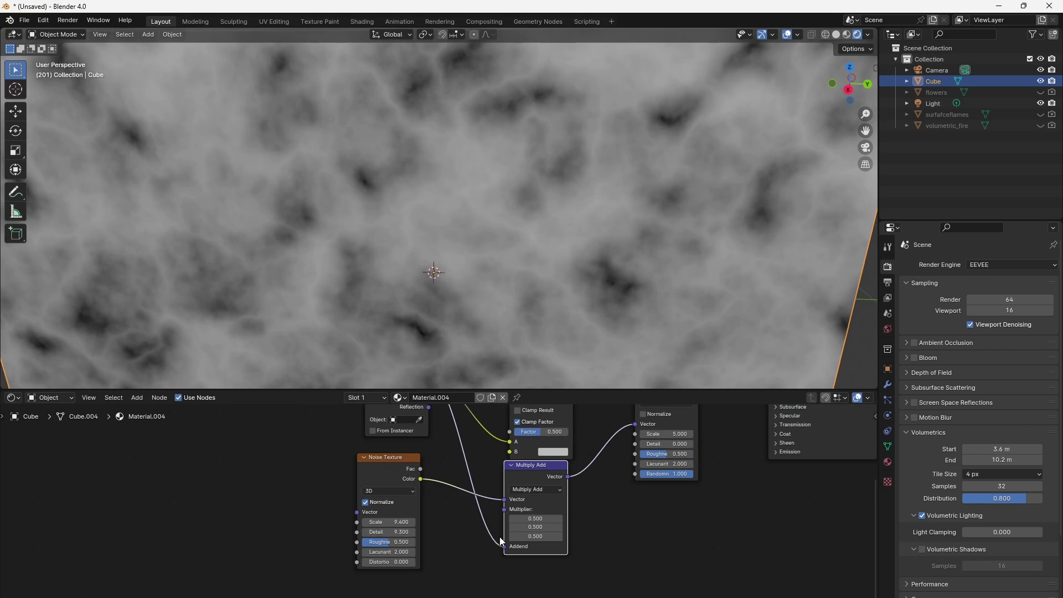
middle_click_drag(498, 498, 375, 582)
left_click_drag(406, 450, 409, 421)
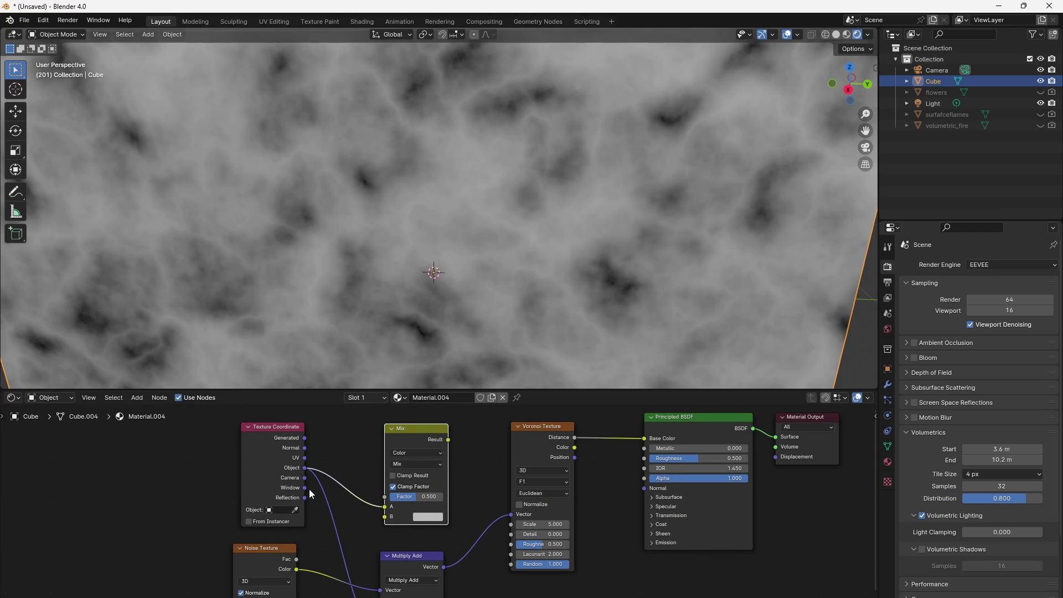
left_click_drag(296, 569, 396, 496)
left_click_drag(448, 440, 510, 514)
left_click_drag(414, 440, 416, 446)
mouse_move(408, 504)
left_mouse_down()
mouse_move(427, 504)
mouse_move(405, 504)
mouse_move(426, 504)
mouse_move(416, 504)
left_mouse_up()
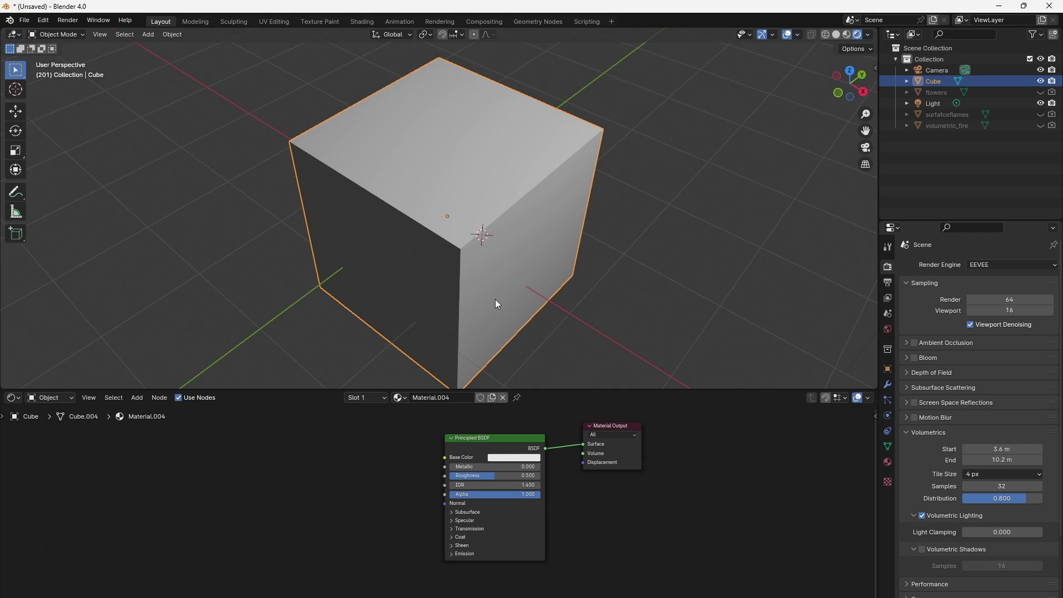
Add an Image Texture node and a Voronoi Texture node to its left.
scroll(400, 512, "up", 2)
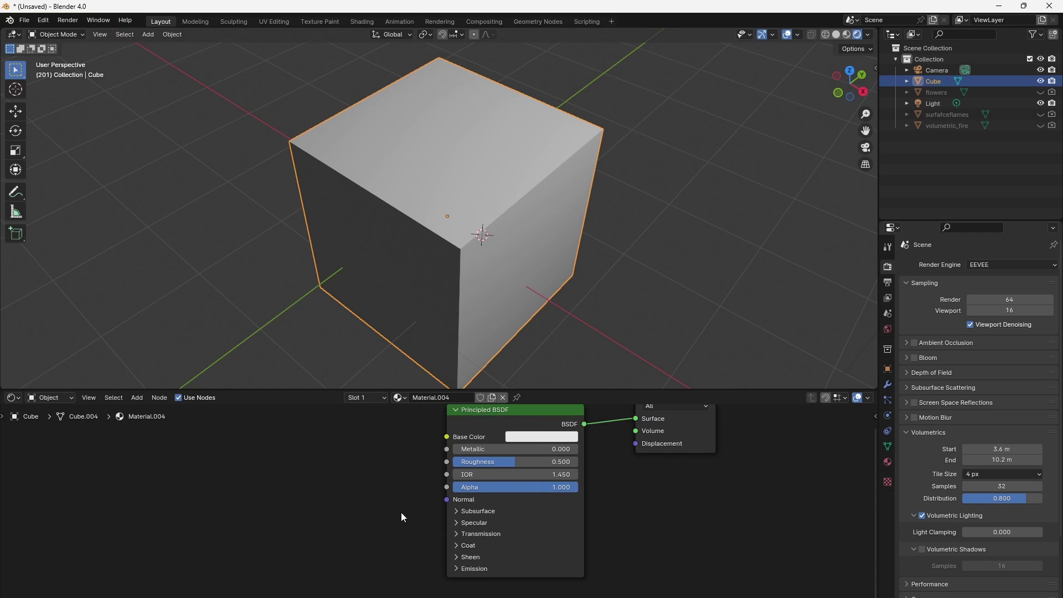
key("shift+a")
mouse_move(293, 500)
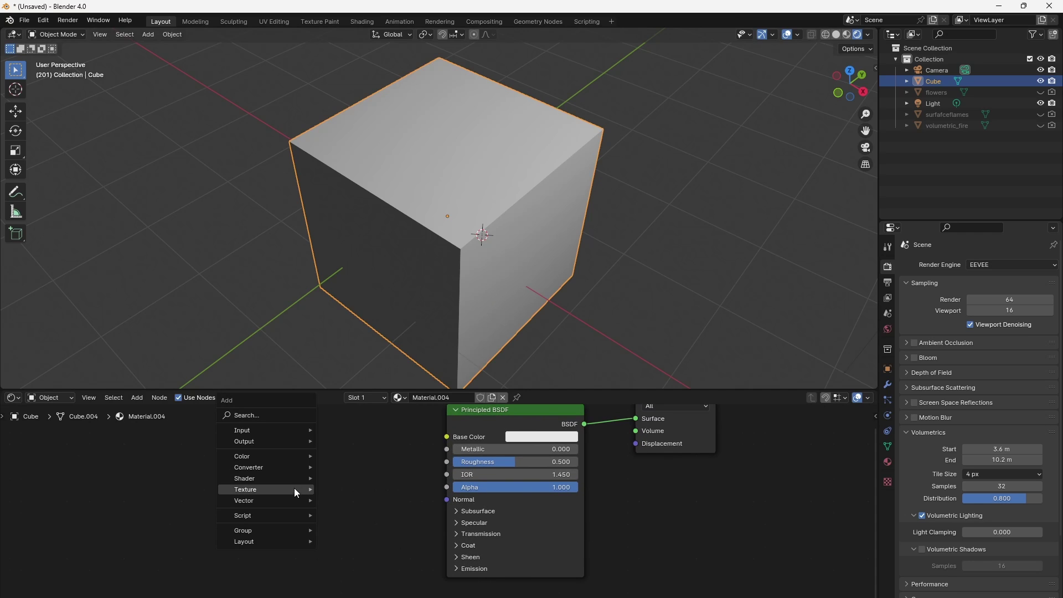
left_click(388, 399)
left_click(265, 430)
key("shift+a")
mouse_move(192, 478)
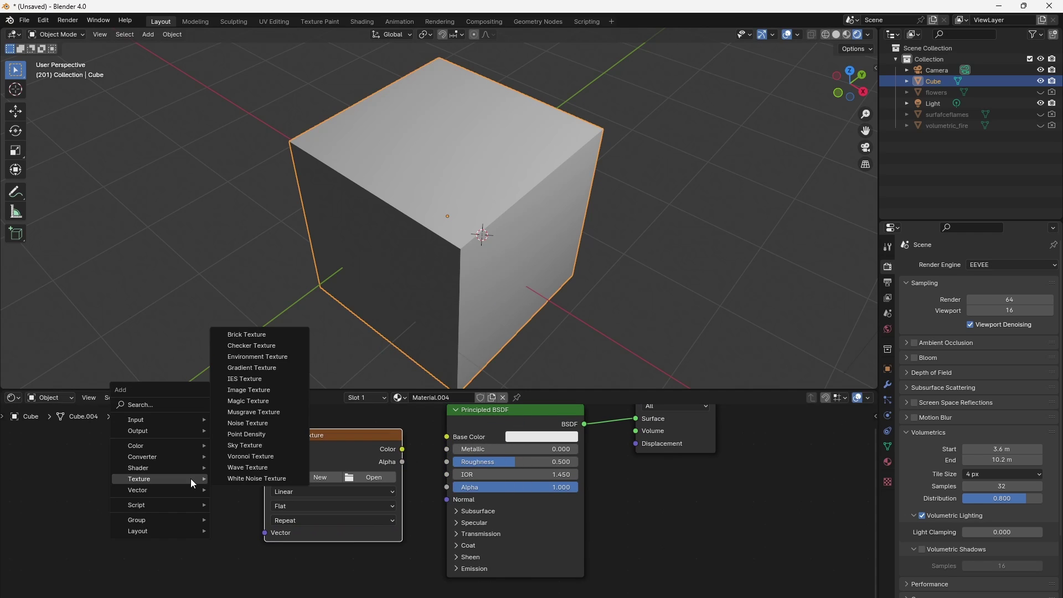
left_click(261, 466)
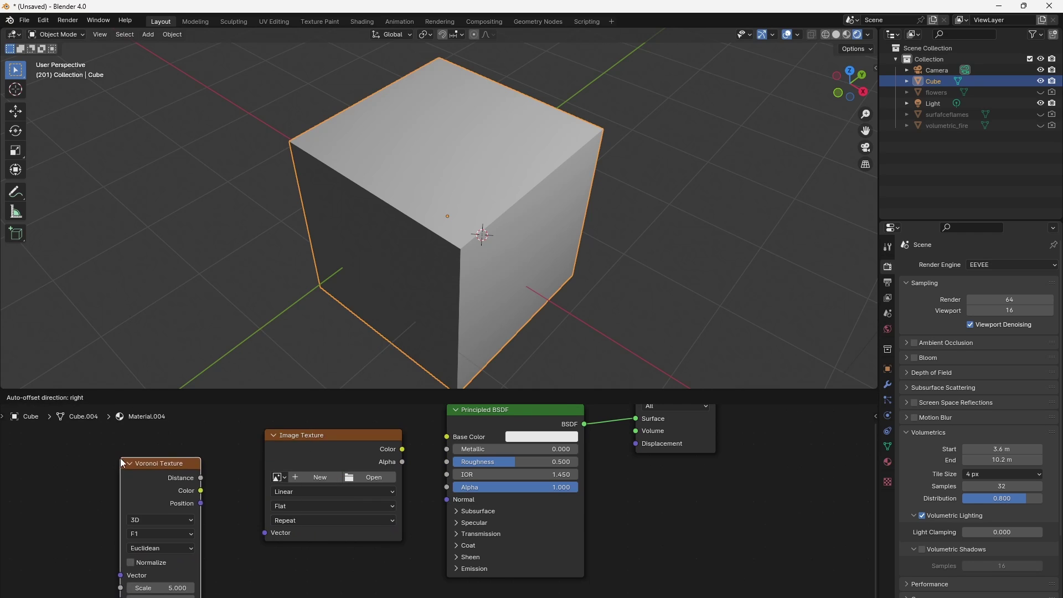
left_click(68, 467)
scroll(237, 523, "down", 3)
Add a Texture Coordinate node and a vector Add node, arranging them beside the Voronoi and image nodes.
key("shift+a")
mouse_move(188, 434)
left_click(287, 396)
left_click(112, 466)
key("shift+a")
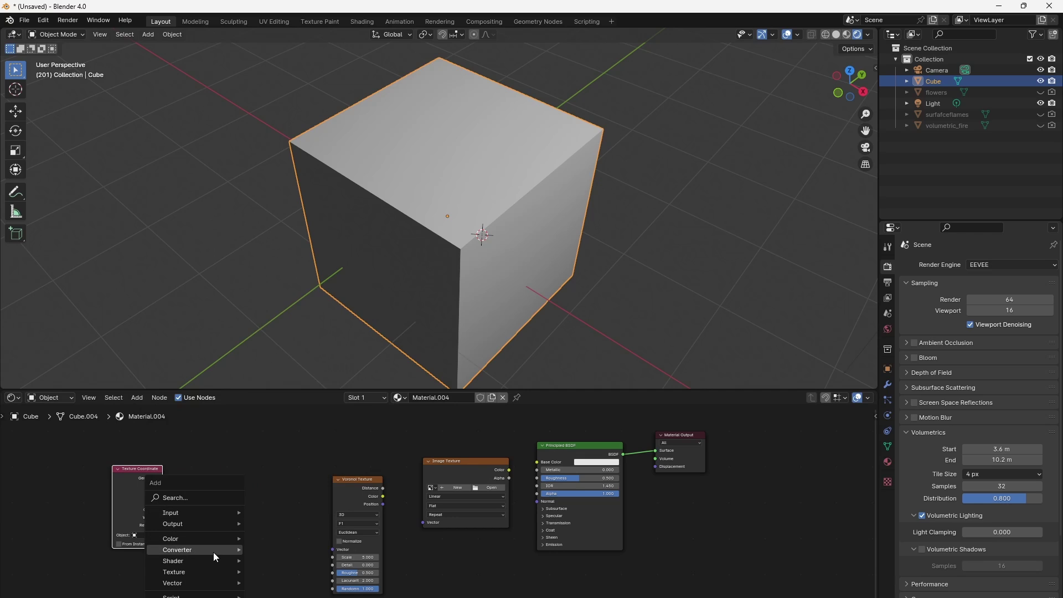
mouse_move(213, 553)
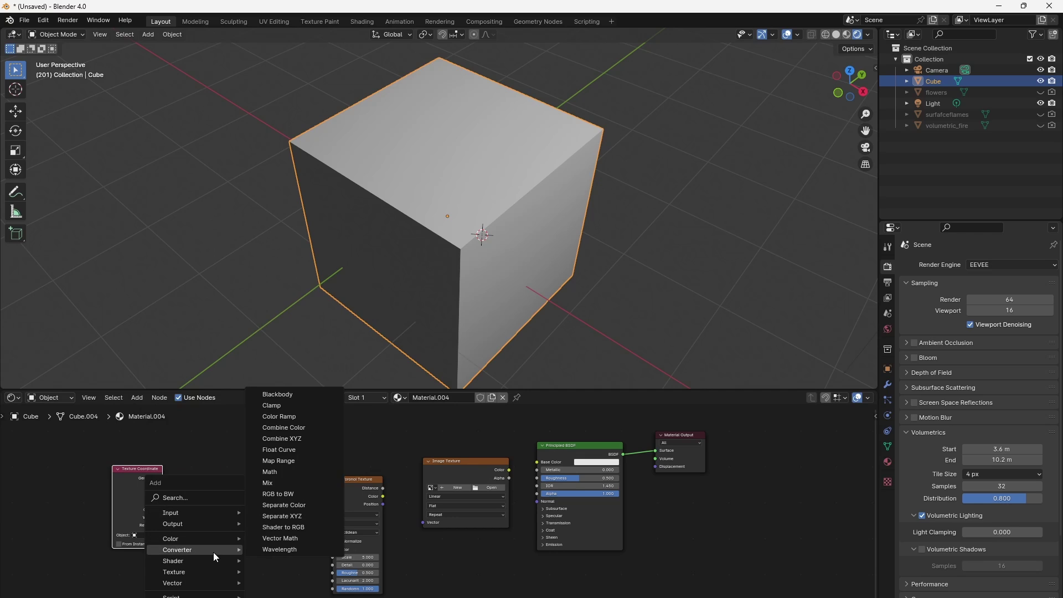
left_click(273, 539)
left_click_drag(346, 490, 222, 510)
left_click_drag(257, 475, 284, 500)
scroll(277, 503, "up", 2)
middle_click_drag(277, 503, 488, 527)
left_click_drag(685, 462, 638, 445)
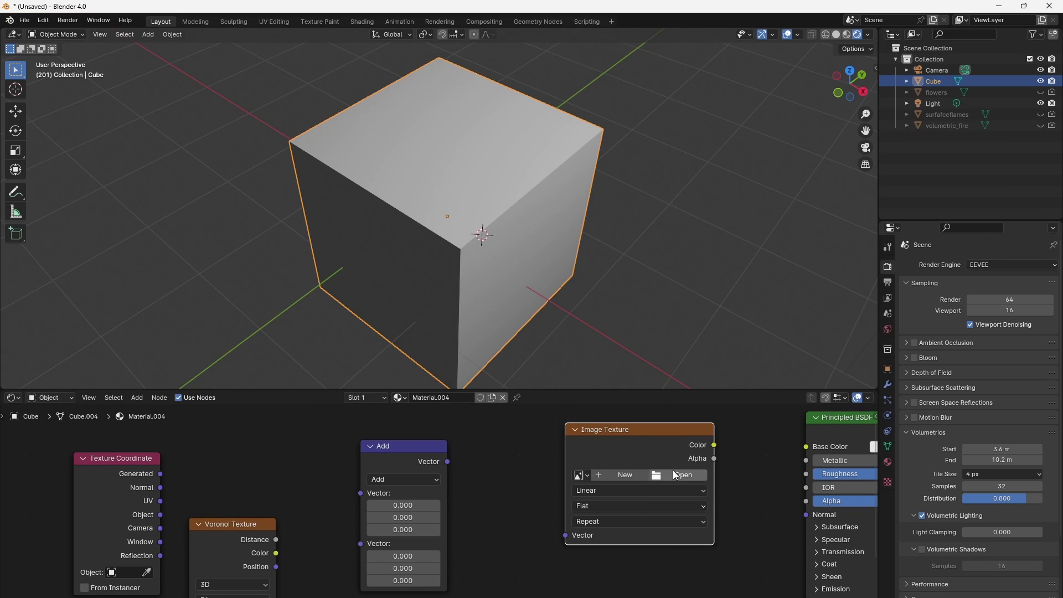
Load pngaaa.com-1756698.png into the Image Texture and link its Color to Base Color.
left_click(580, 475)
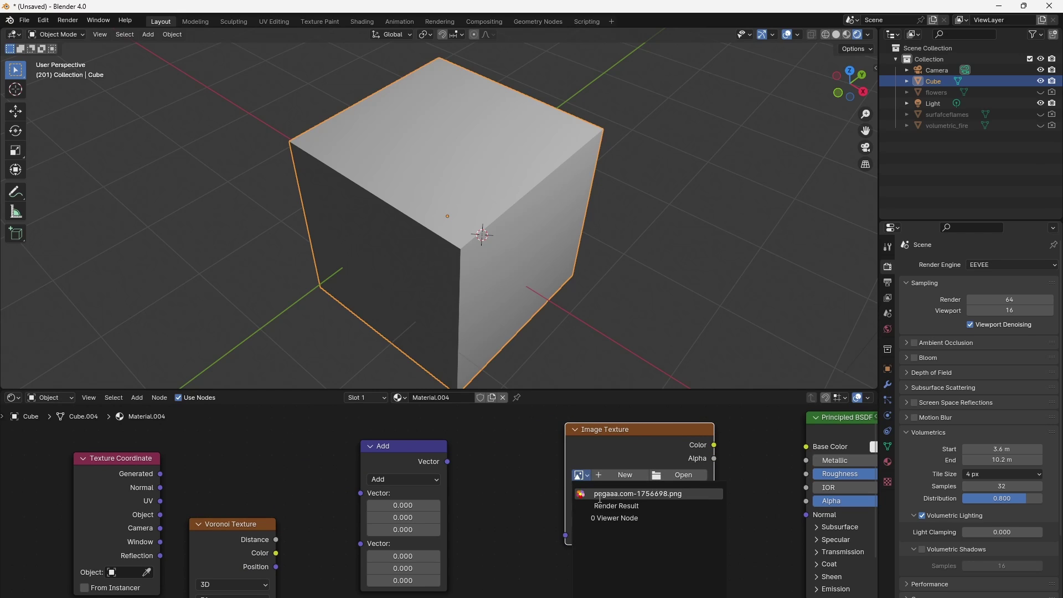
left_click(600, 493)
left_click_drag(713, 446, 806, 446)
left_click_drag(659, 440, 681, 442)
Map the flower image with Object coordinates and Box projection.
middle_click_drag(733, 471, 709, 467)
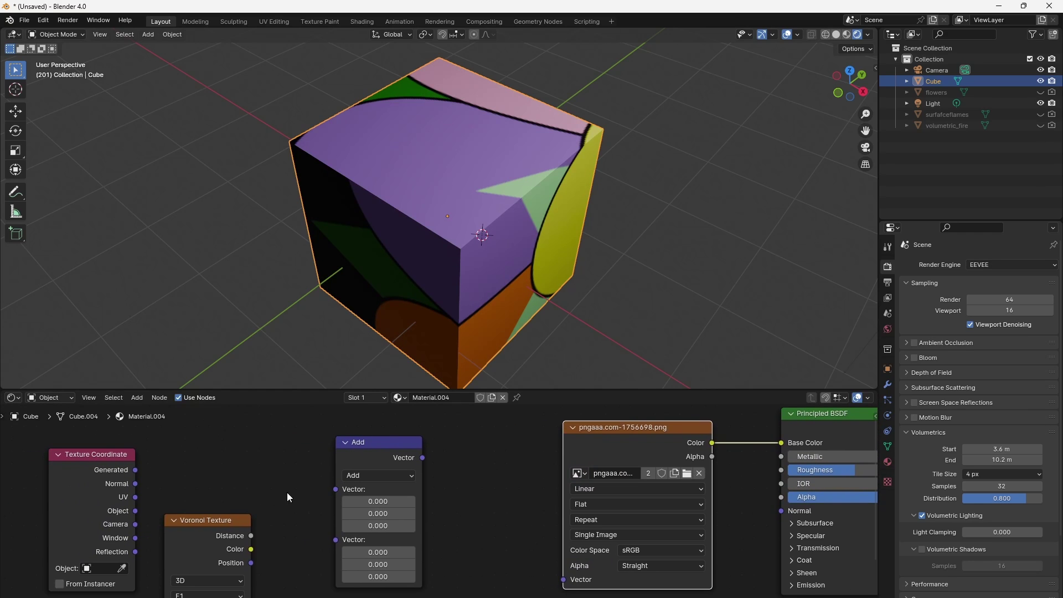
left_click_drag(136, 511, 569, 580)
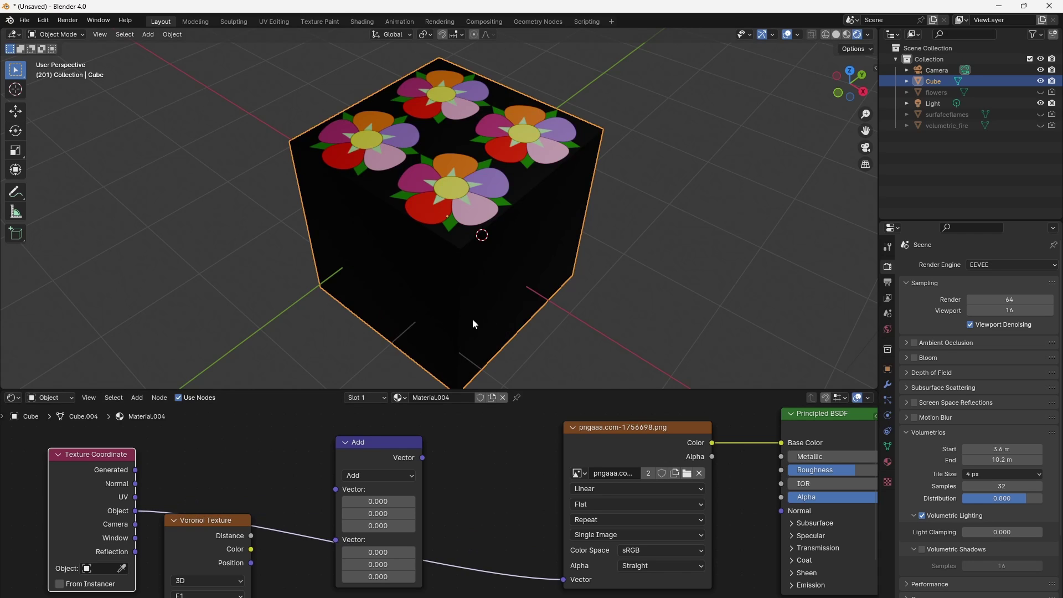
left_click(637, 504)
left_click(636, 516)
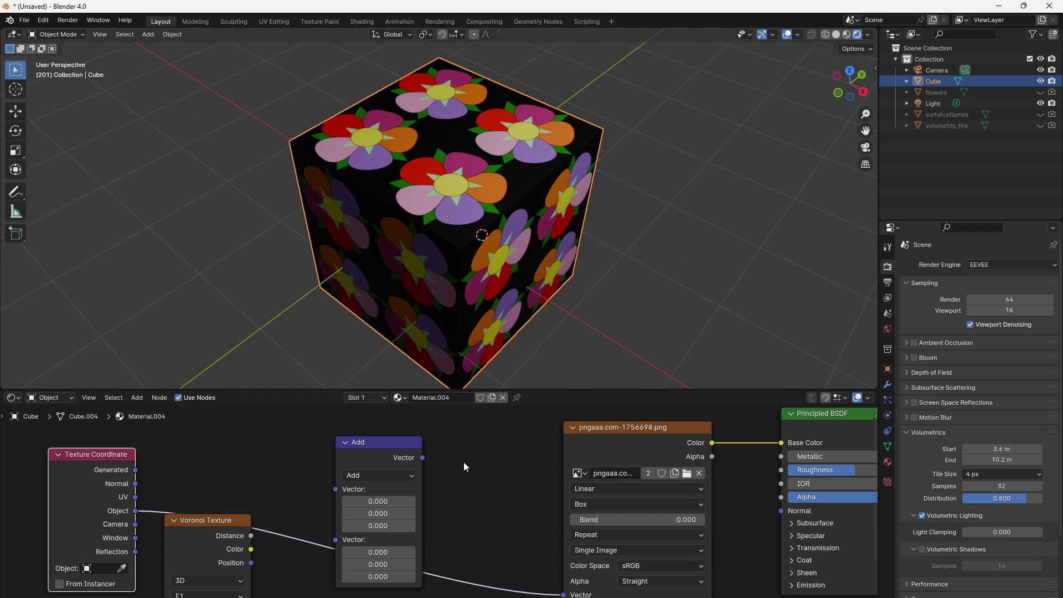
Make the vector node Subtract and feed Object coordinates into its first Vector.
left_click(367, 474)
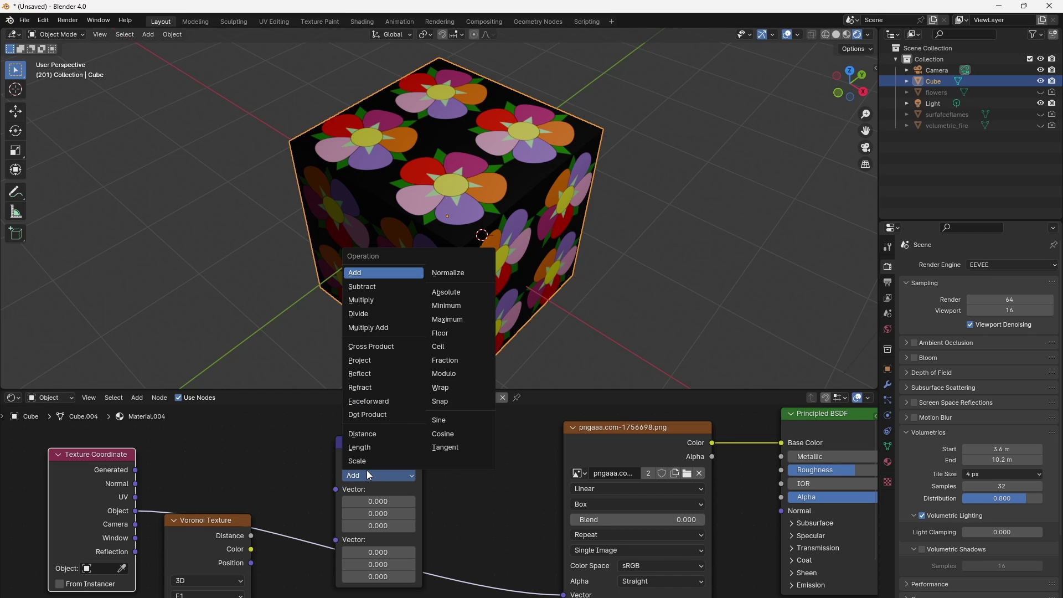
left_click(380, 288)
left_click_drag(379, 442, 448, 453)
left_click_drag(135, 548, 415, 507)
Link Object to Voronoi Vector, Voronoi Position into Subtract, and the result into the image Vector.
middle_click_drag(333, 551, 354, 487)
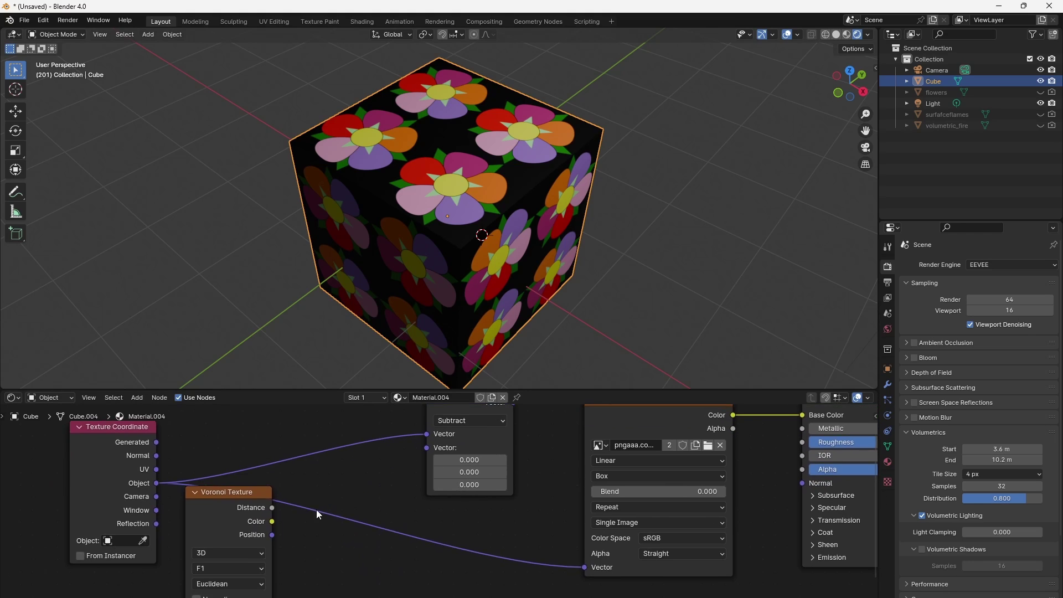
left_click_drag(211, 495, 258, 530)
middle_click_drag(386, 576, 437, 526)
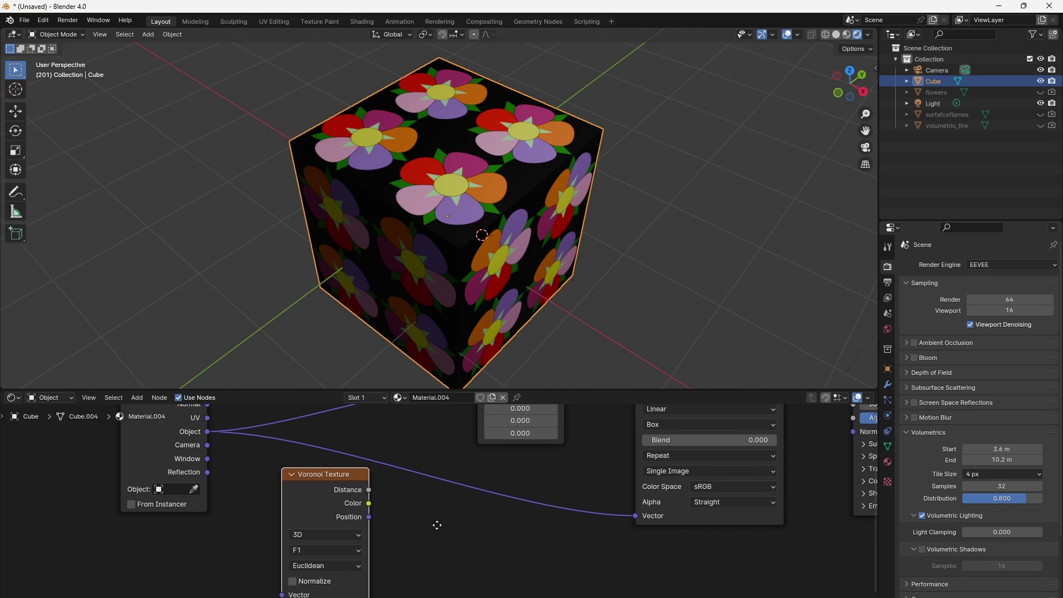
left_click_drag(208, 432, 282, 595)
left_click_drag(333, 497, 304, 499)
middle_click_drag(415, 505, 378, 565)
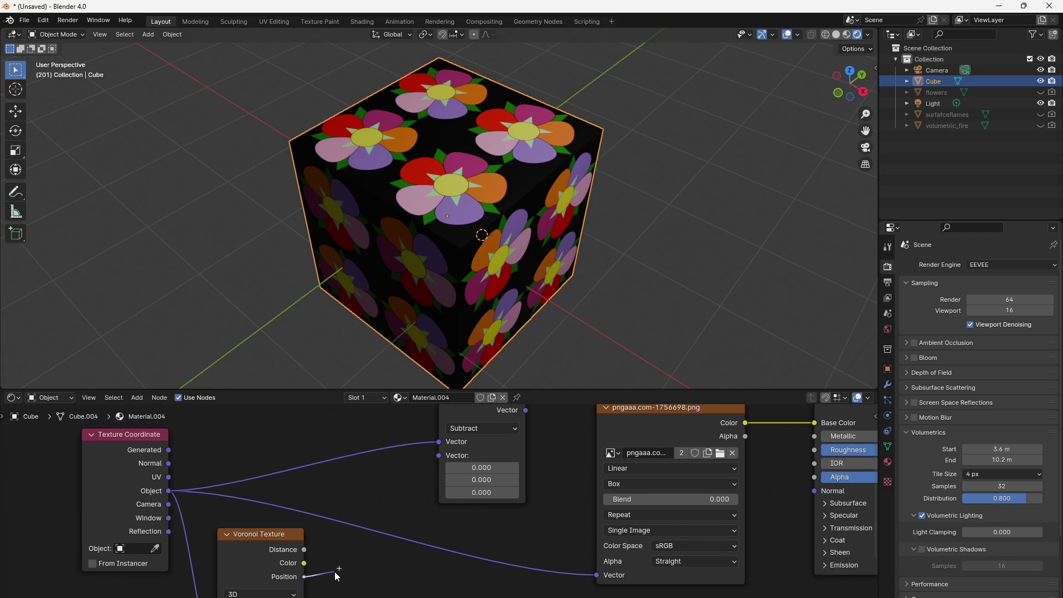
left_click_drag(334, 572, 445, 457)
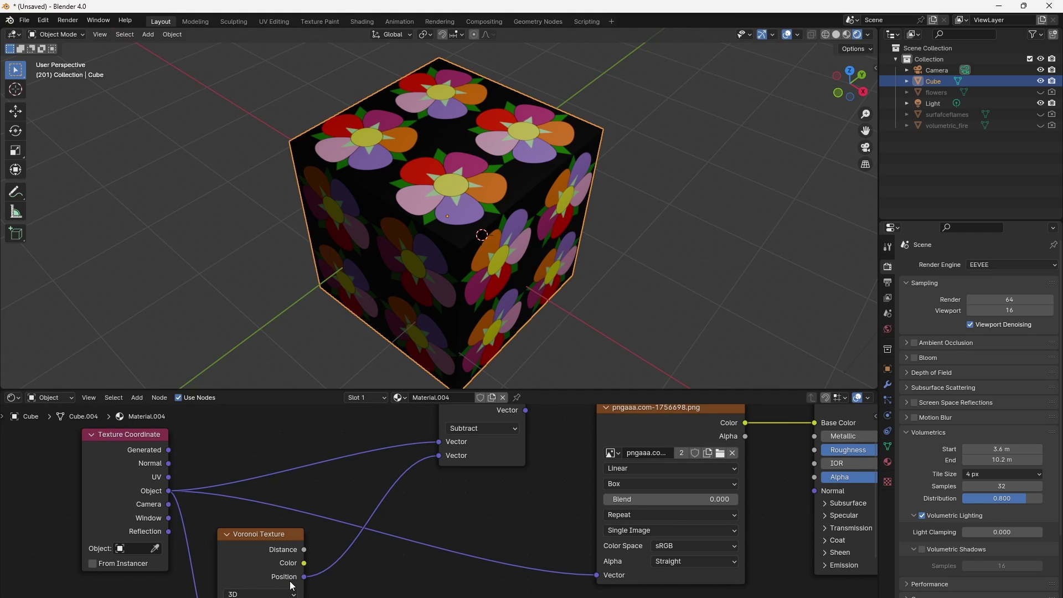
left_click_drag(507, 455, 465, 507)
left_click_drag(488, 468, 598, 576)
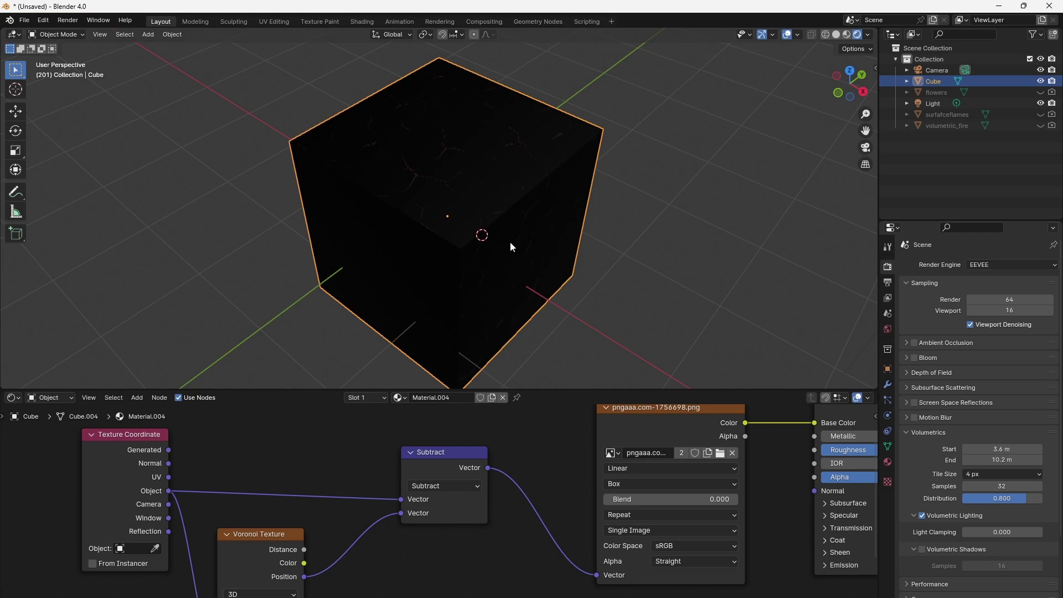
Insert a Mapping node on the Subtract-to-Image Texture link.
key("shift+a")
mouse_move(483, 550)
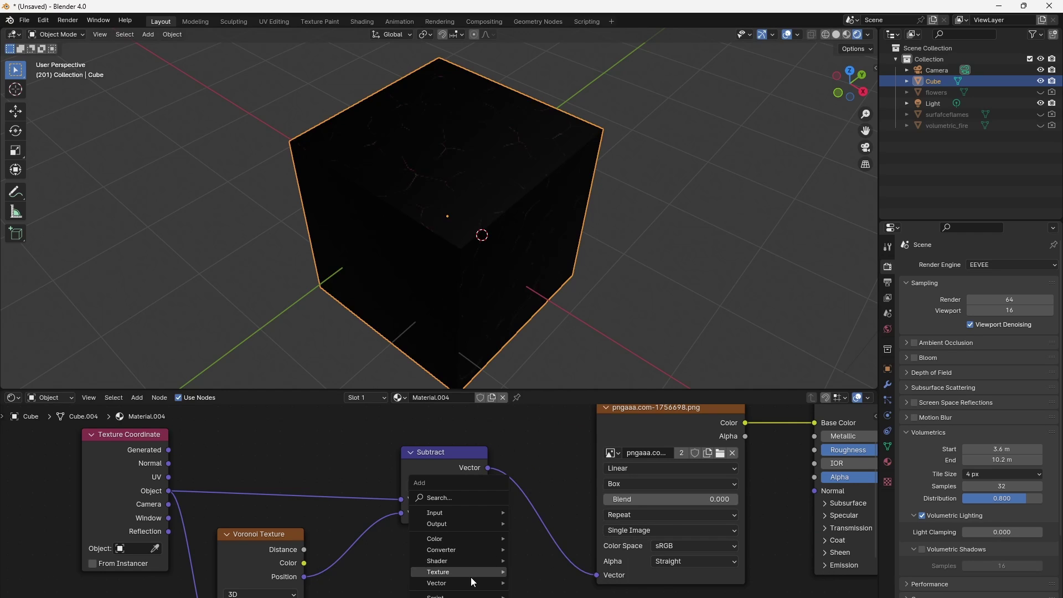
mouse_move(464, 584)
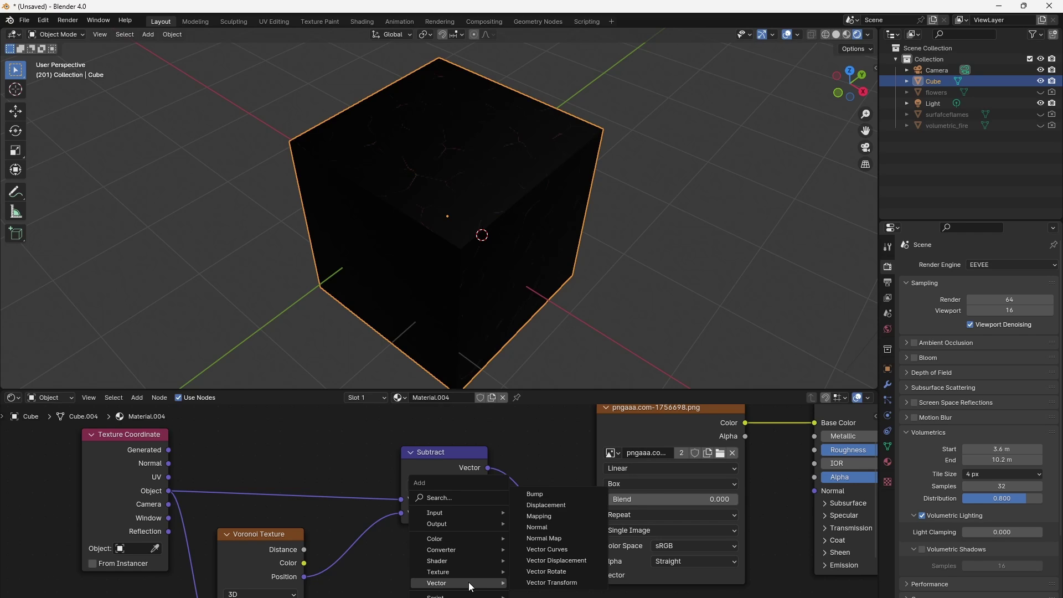
left_click(552, 514)
left_click(535, 431)
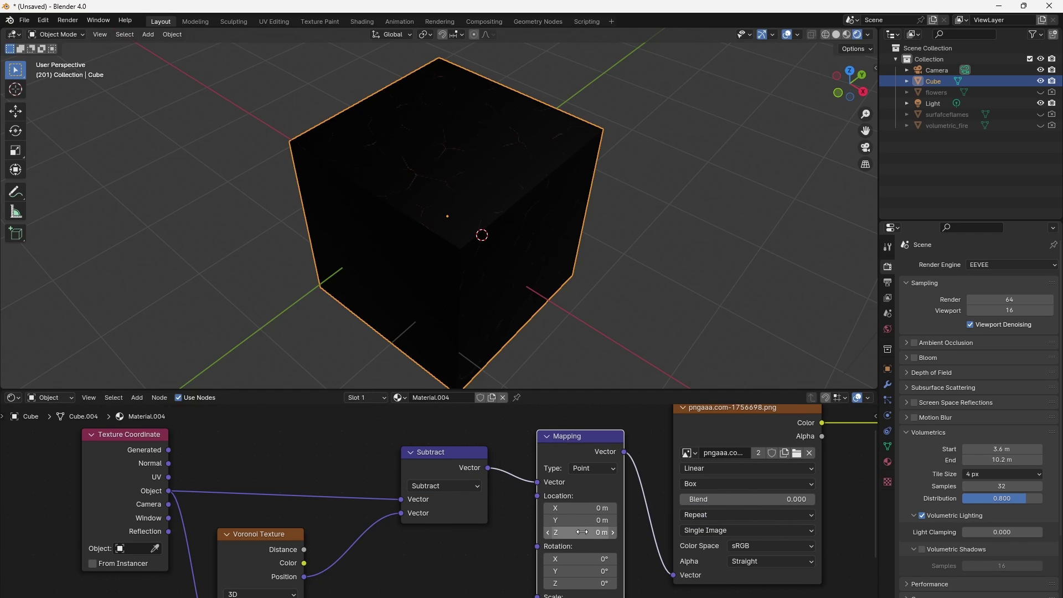
Set the Mapping Location X and Y to 0.5 m.
middle_click_drag(645, 584, 614, 533)
left_click_drag(520, 458, 559, 459)
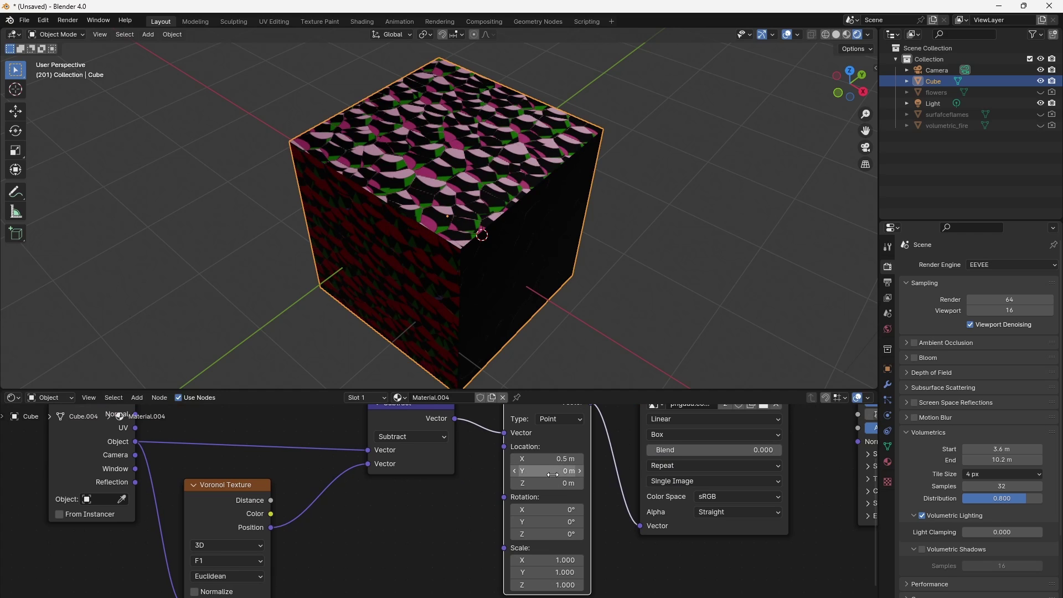
left_click(579, 473)
left_click(580, 473)
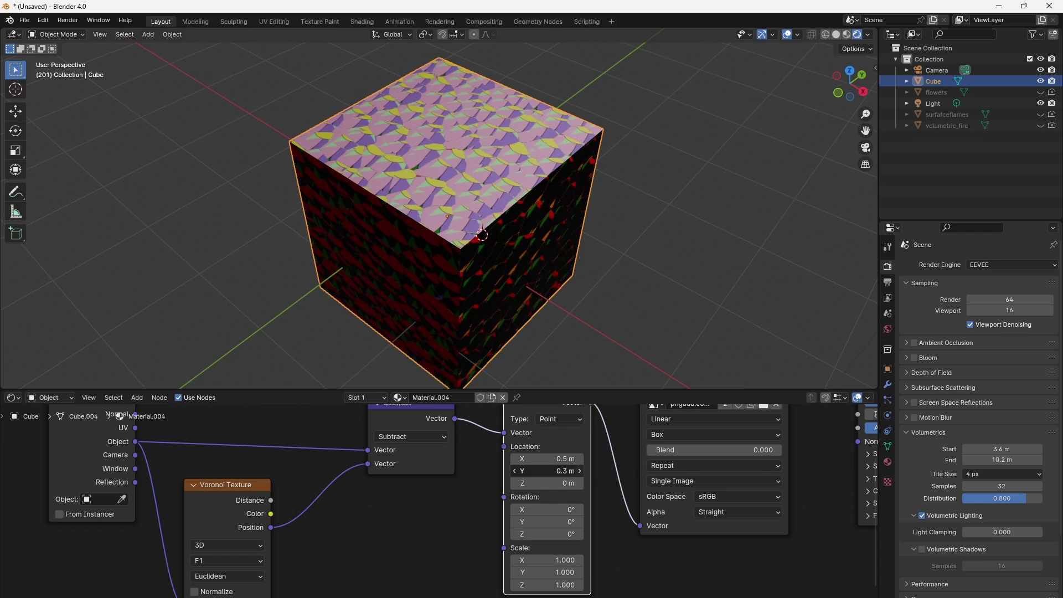
left_click(580, 473)
left_click(579, 473)
left_click(579, 472)
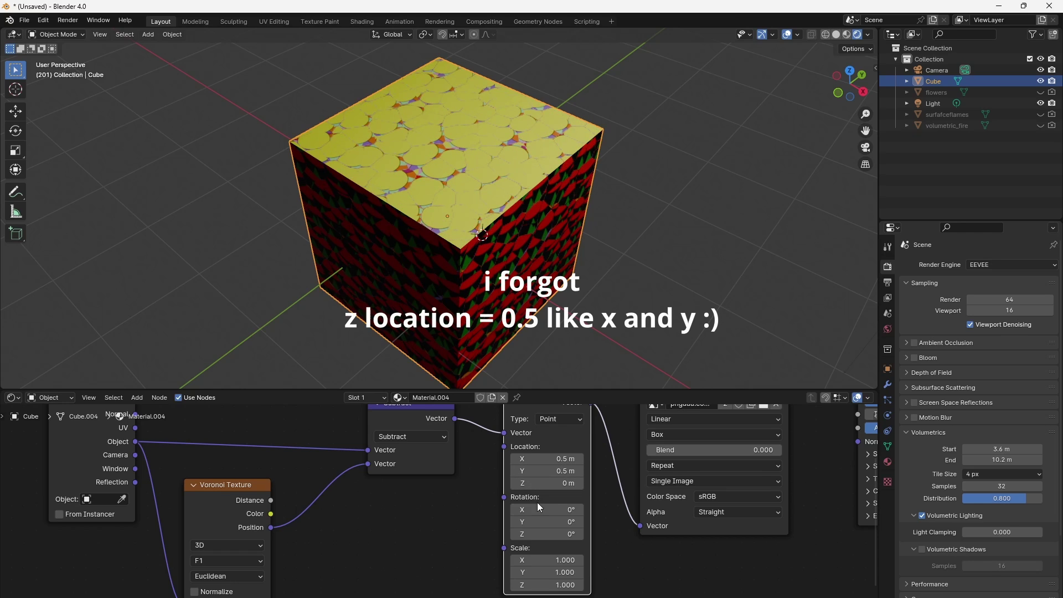
Set the Mapping node's Scale to 5 on X, Y and Z.
left_click_drag(556, 560, 556, 585)
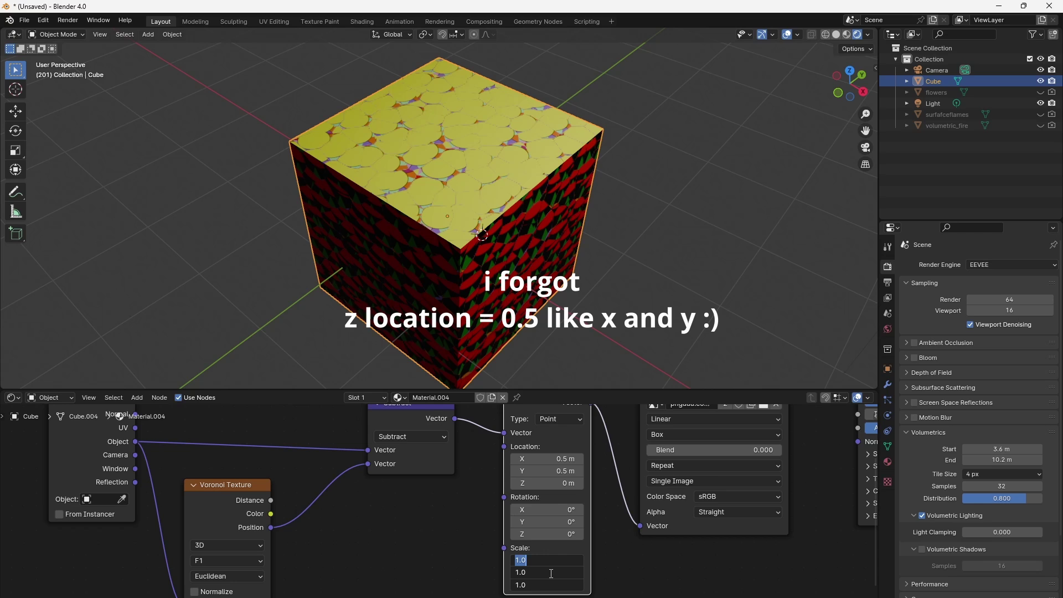
type("5")
key("Return")
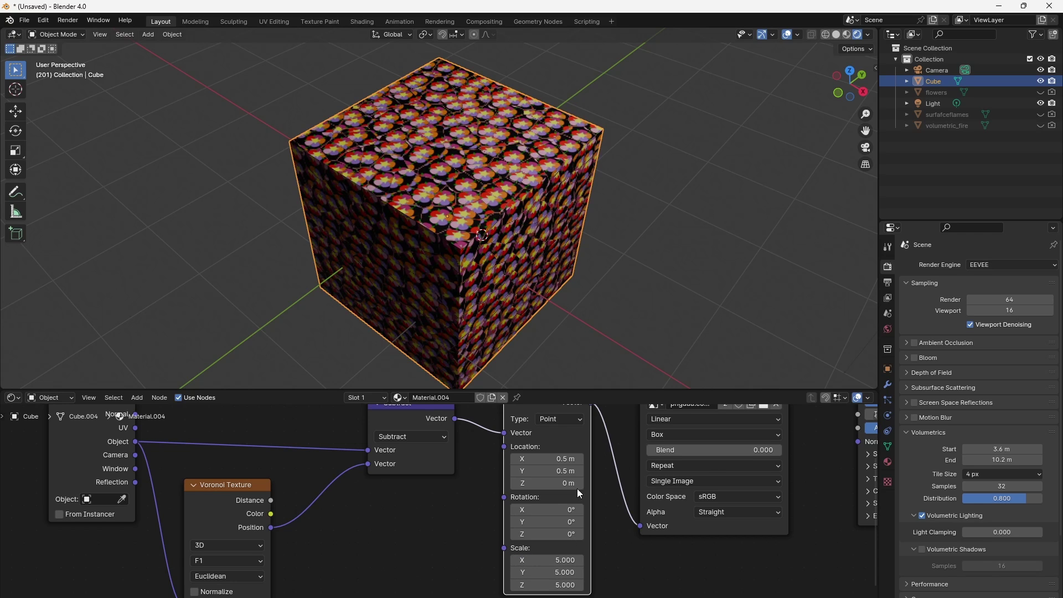
Try resizing the Voronoi cells, then bring the Subtract, Mapping and image nodes into view.
middle_click_drag(397, 557, 394, 511)
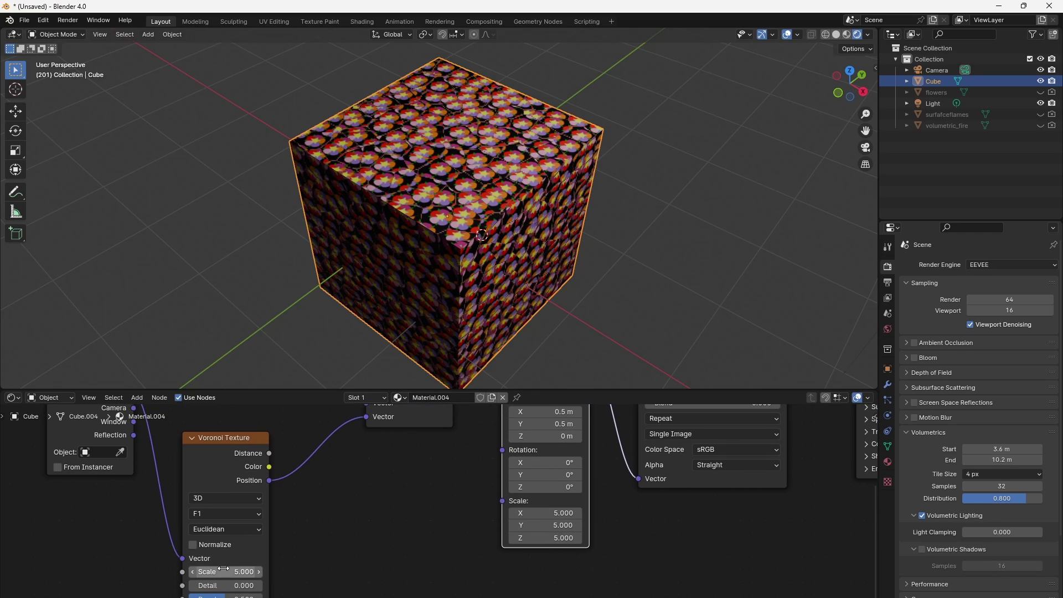
left_click_drag(235, 572, 271, 571)
middle_click_drag(568, 451, 457, 524)
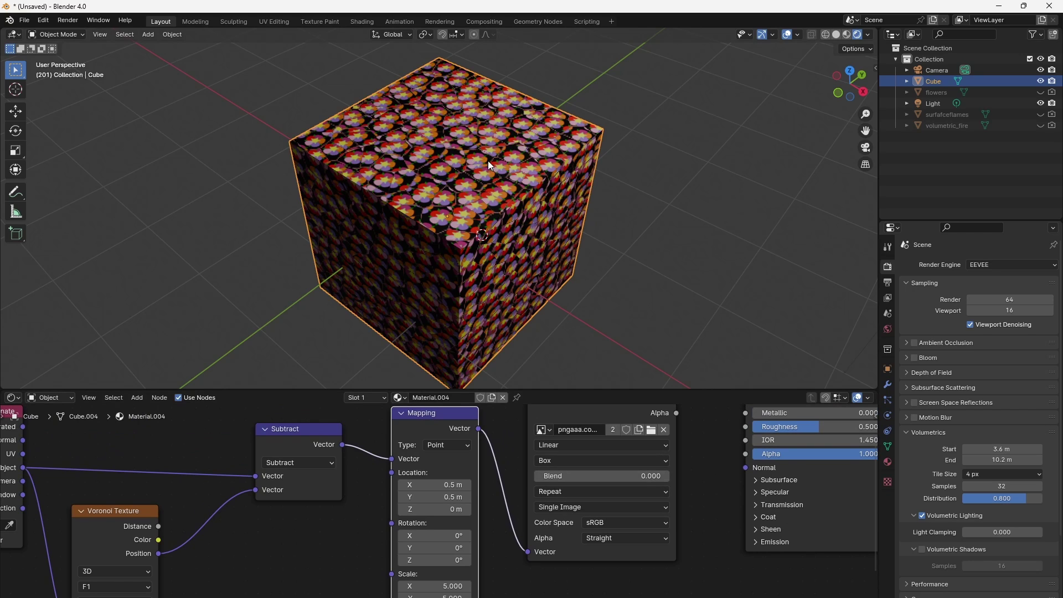
Switch the flower Image Texture's extension from Repeat to Clip.
left_click(576, 491)
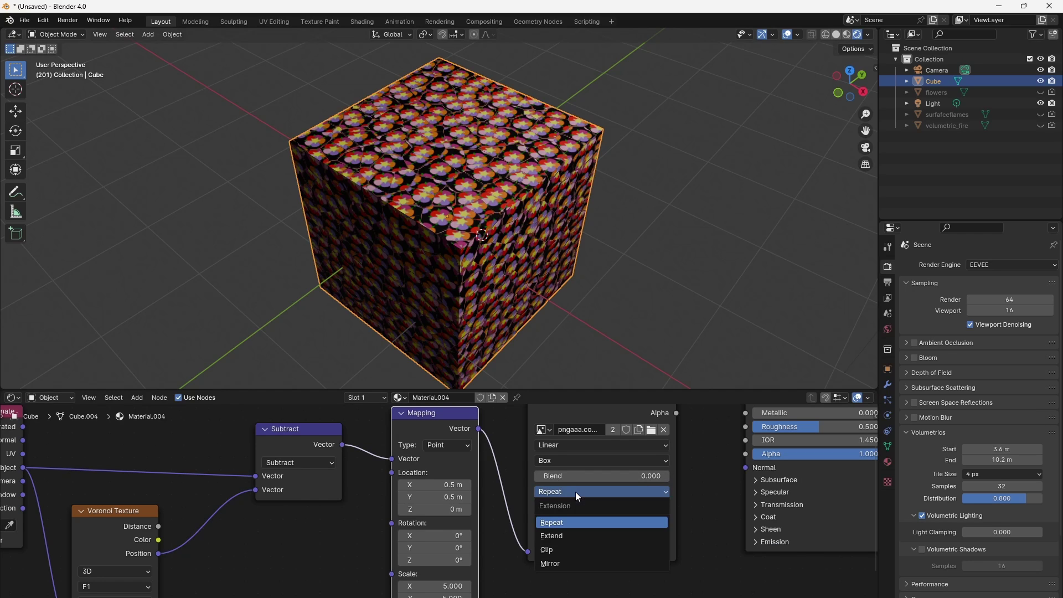
left_click(556, 551)
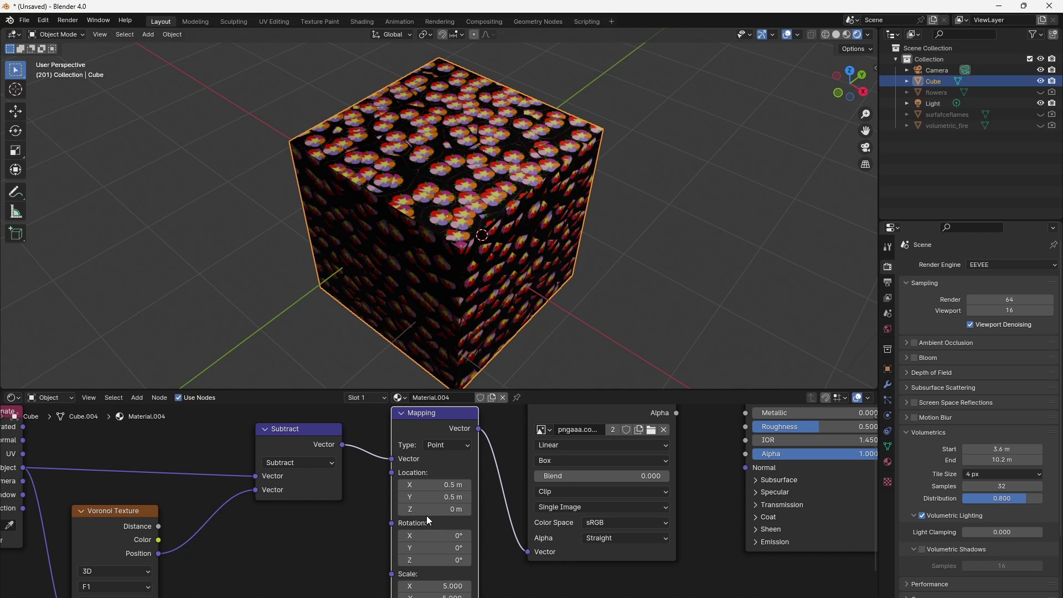
scroll(490, 172, "up", 3)
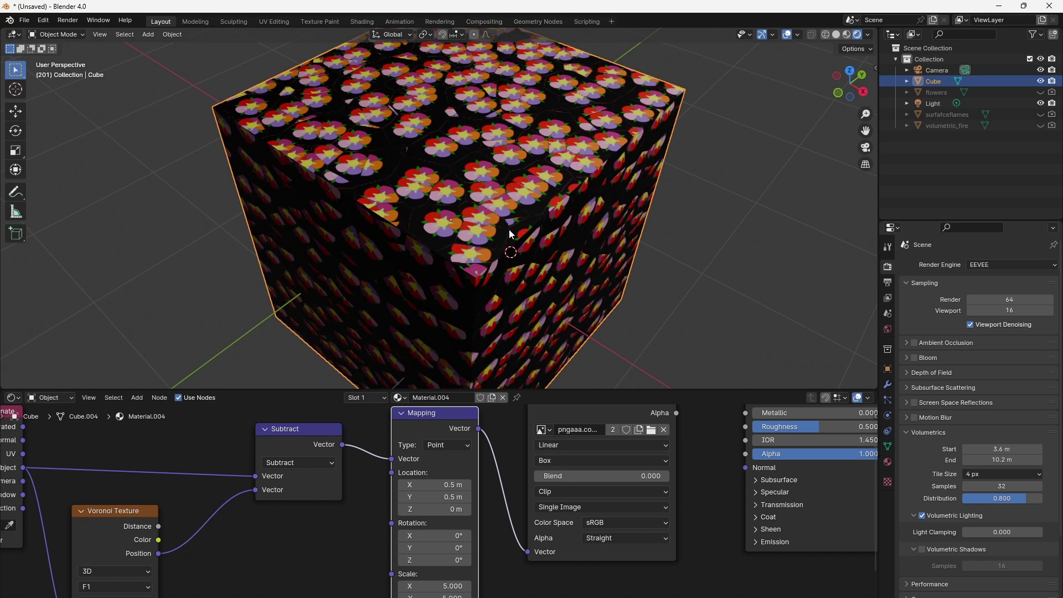
scroll(511, 230, "down", 4)
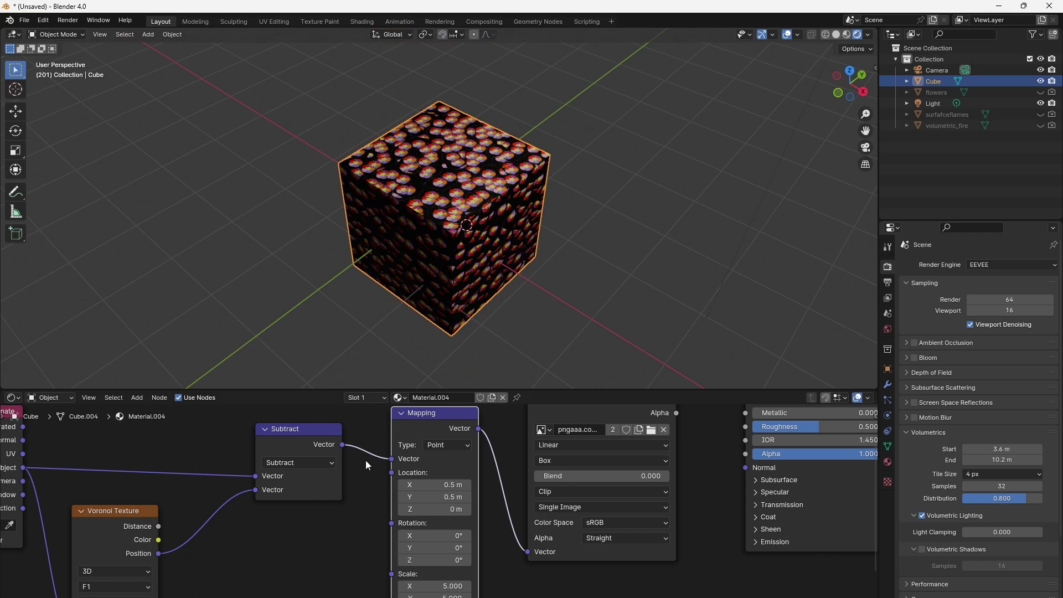
middle_click_drag(290, 573, 294, 527)
Add a Combine XYZ node linking Voronoi Color to Z and its Vector to Mapping Rotation.
key("shift+a")
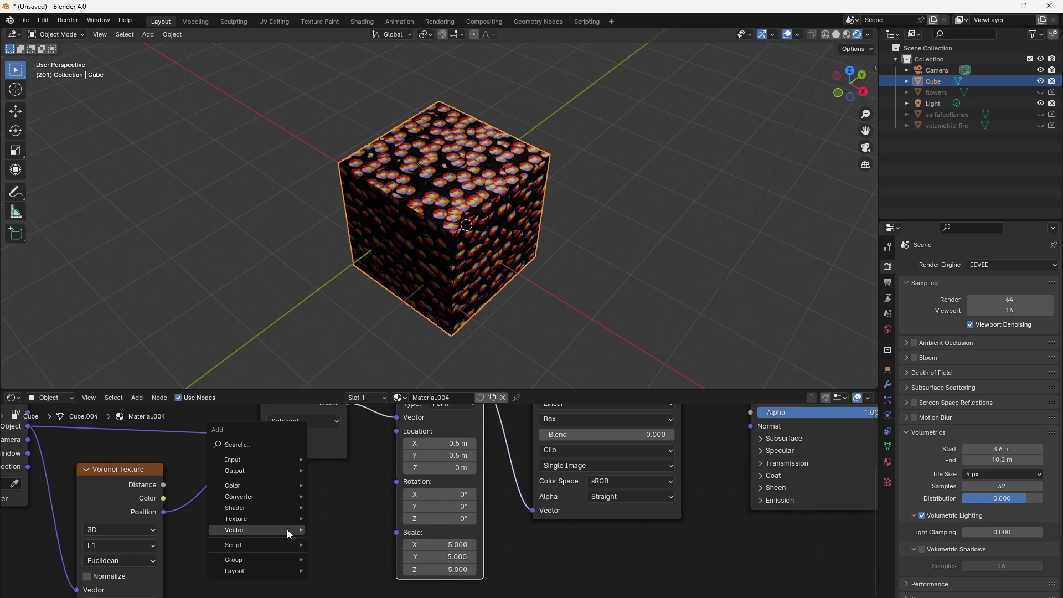
mouse_move(287, 531)
mouse_move(274, 494)
left_click(376, 386)
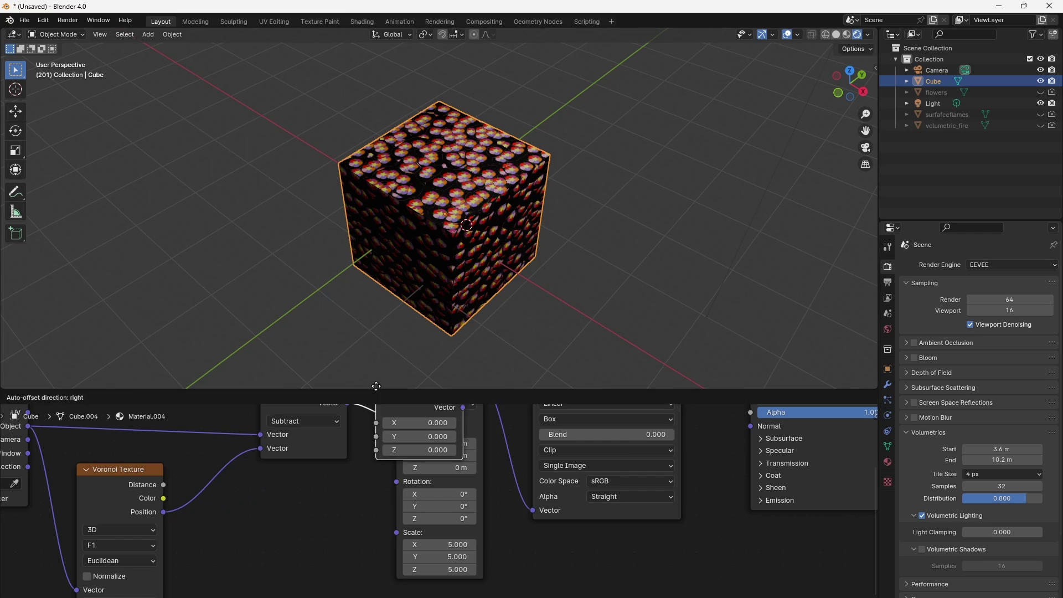
left_click(304, 490)
left_click_drag(163, 499, 263, 545)
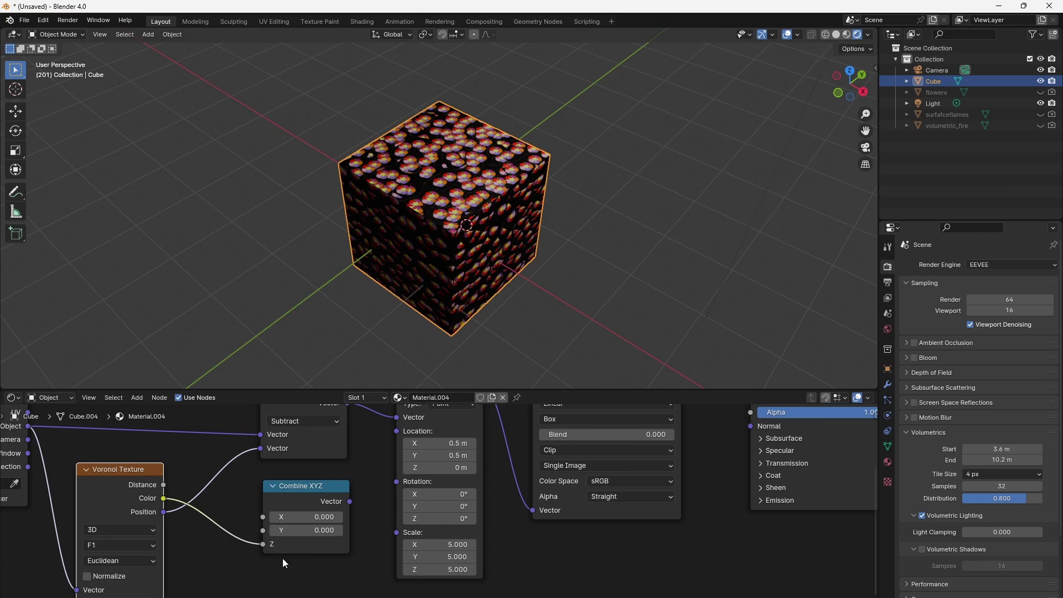
left_click_drag(349, 501, 401, 482)
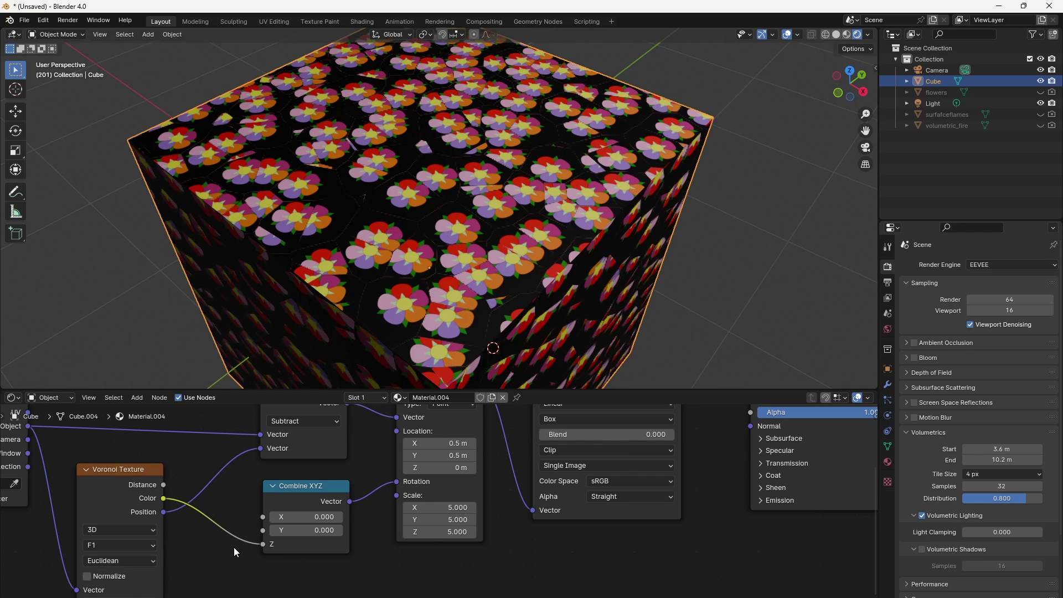
Insert a Math node set to Multiply between Voronoi and Combine XYZ, multiplier 20.5.
key("shift+a")
mouse_move(234, 547)
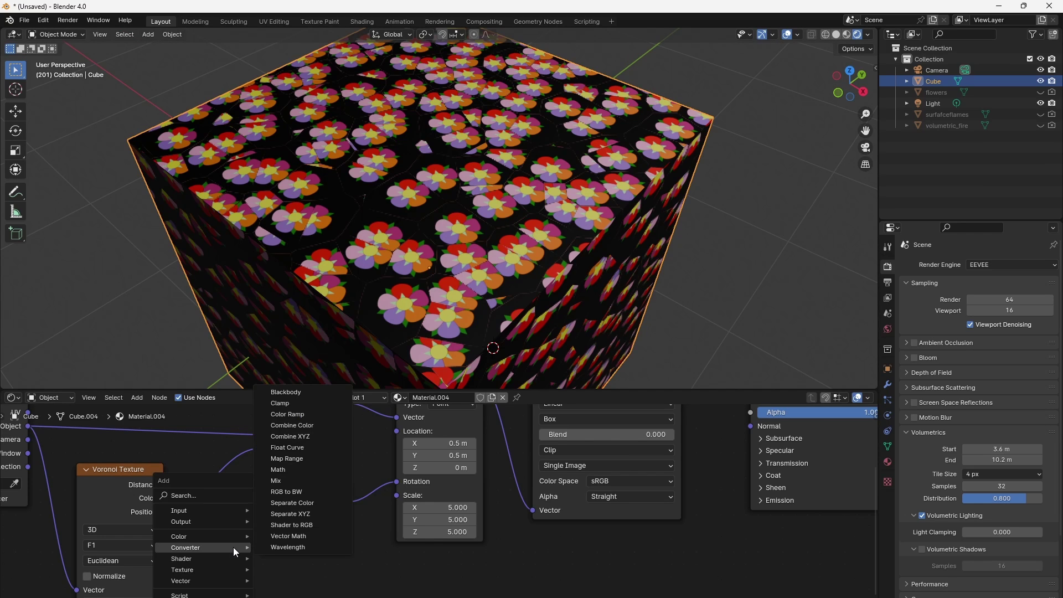
left_click(272, 538)
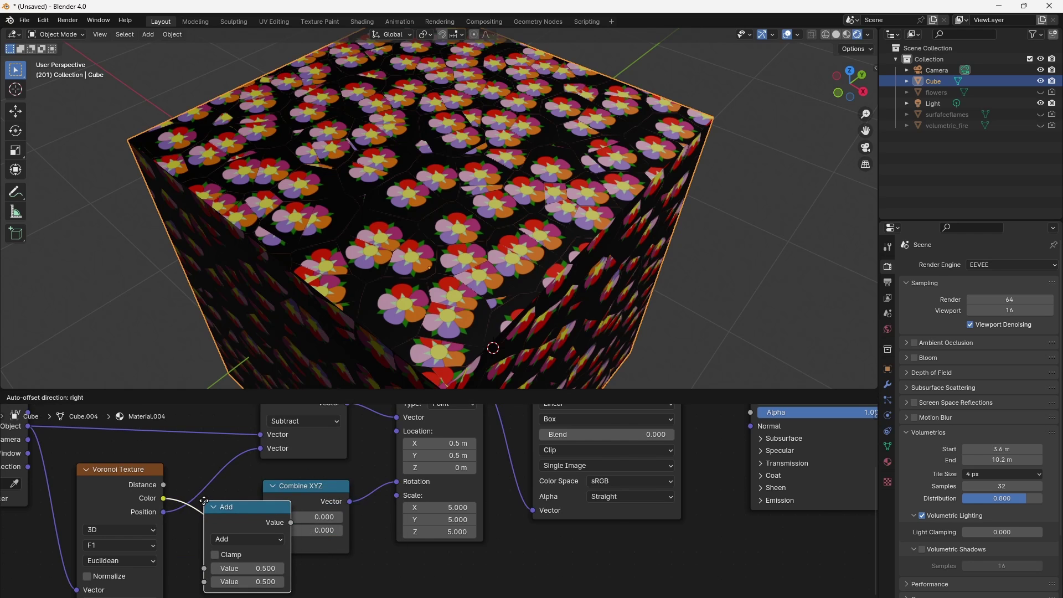
left_click(257, 540)
left_click(259, 539)
left_click(260, 515)
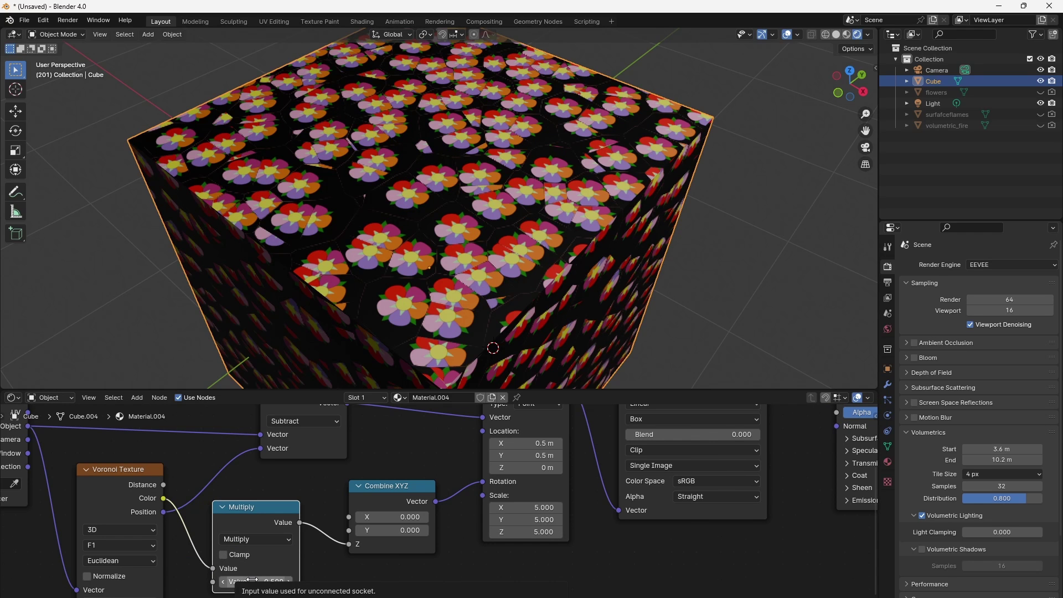
left_click_drag(252, 580, 487, 580)
Preview the Voronoi cells on the cube by linking the Mapping Vector to Base Color.
scroll(540, 192, "down", 2)
mouse_move(539, 193)
middle_mouse_down()
mouse_move(643, 198)
mouse_move(524, 198)
middle_mouse_up()
scroll(374, 520, "down", 2)
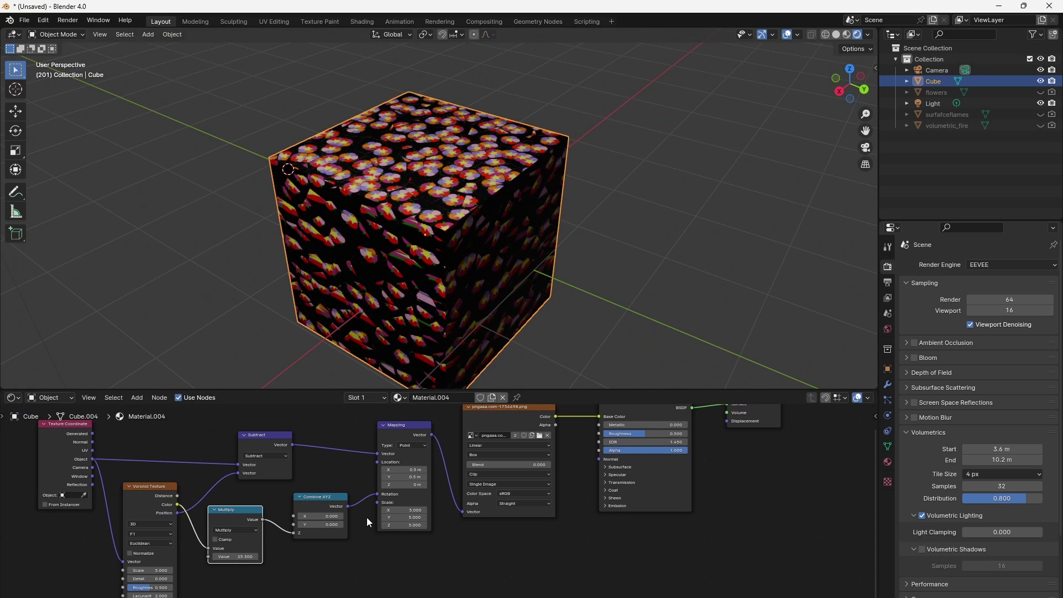
left_click_drag(432, 436, 604, 472)
scroll(388, 244, "up", 8)
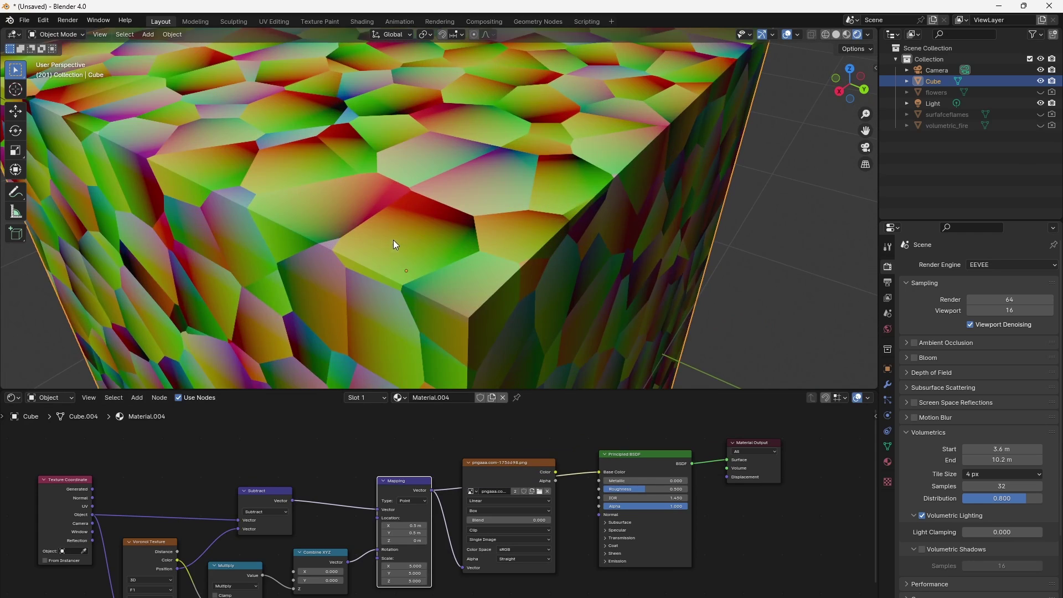
middle_click_drag(398, 226, 477, 238)
middle_click_drag(411, 197, 394, 264)
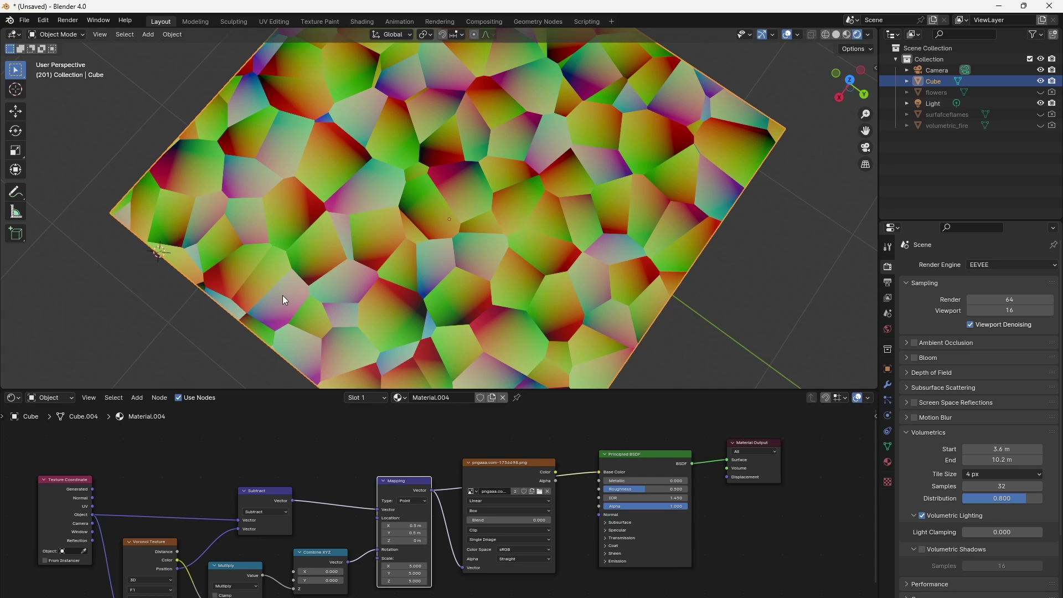
Reconnect the flower image Color to Base Color and inspect the cube from the front.
middle_click_drag(530, 152, 465, 354)
left_click_drag(553, 474, 599, 472)
mouse_move(510, 182)
middle_mouse_down()
mouse_move(481, 207)
mouse_move(495, 207)
mouse_move(542, 156)
mouse_move(546, 130)
mouse_move(470, 125)
mouse_move(493, 188)
middle_mouse_up()
scroll(494, 188, "down", 5)
middle_click_drag(523, 252, 550, 261)
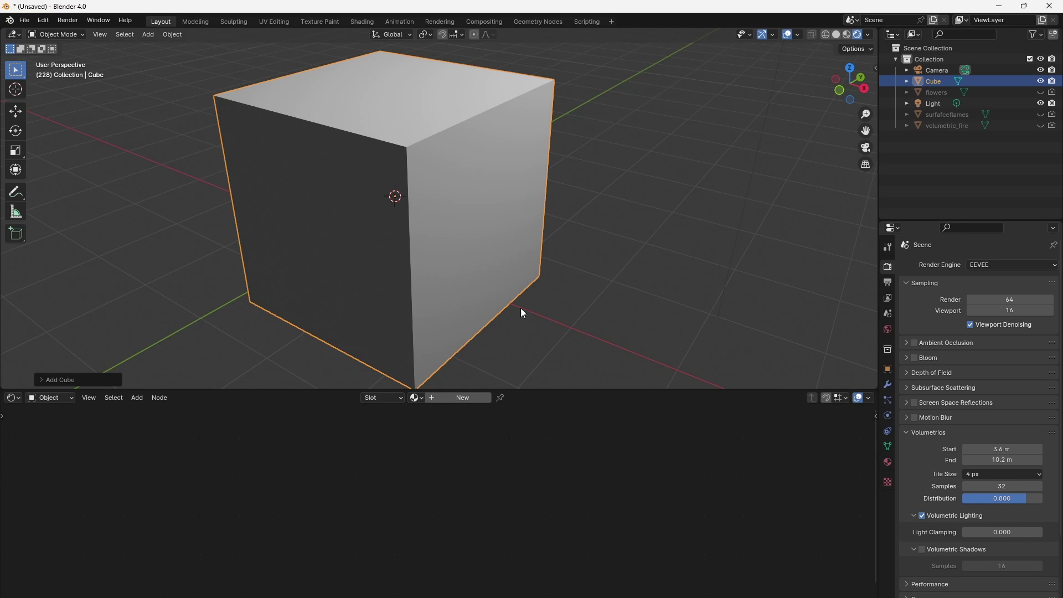
Create a new material for the cube and add a Noise Texture node left of the shader.
left_click(476, 400)
key("shift+a")
mouse_move(275, 516)
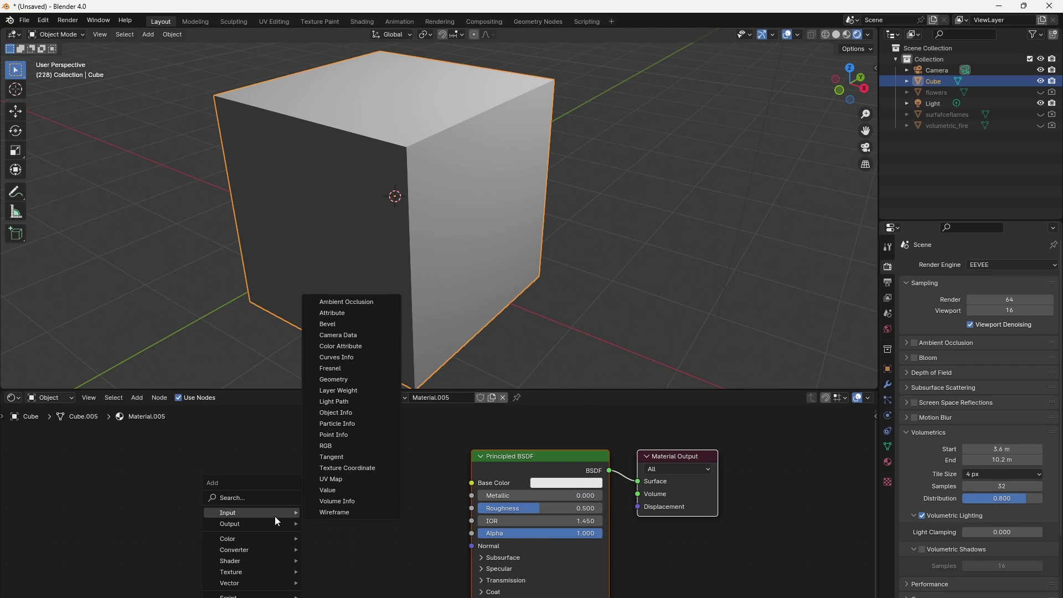
mouse_move(256, 572)
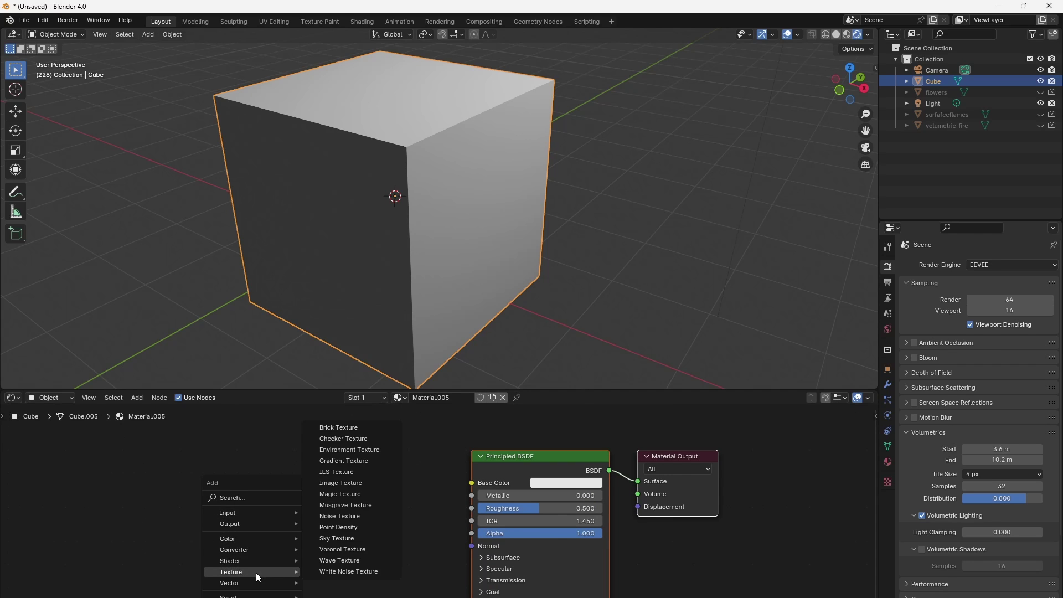
left_click(350, 516)
left_click(185, 516)
Add a Texture Coordinate node and a Separate XYZ node to the node editor.
key("shift+a")
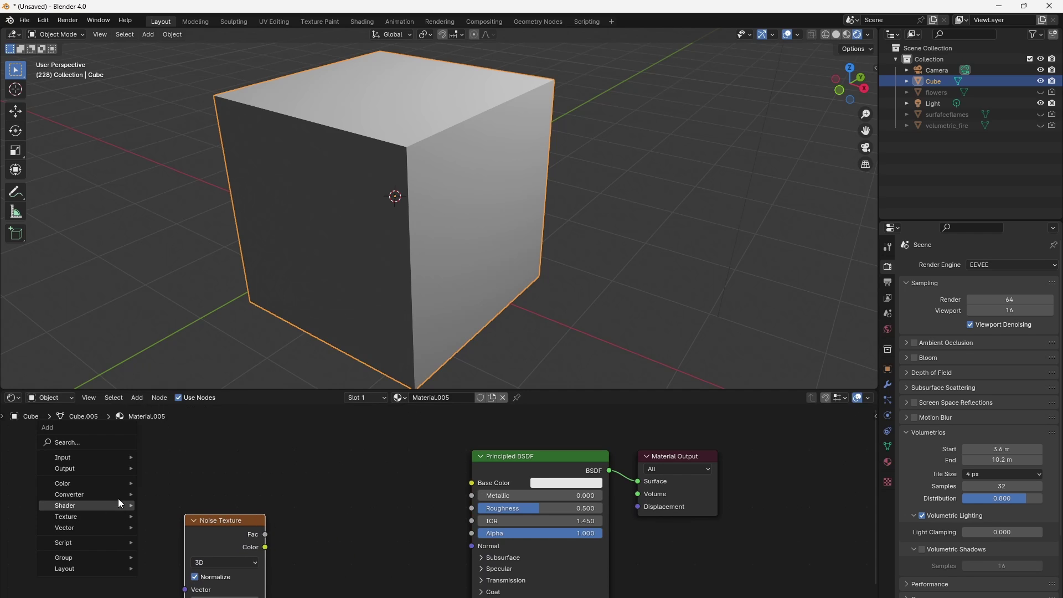
mouse_move(114, 455)
left_click(187, 412)
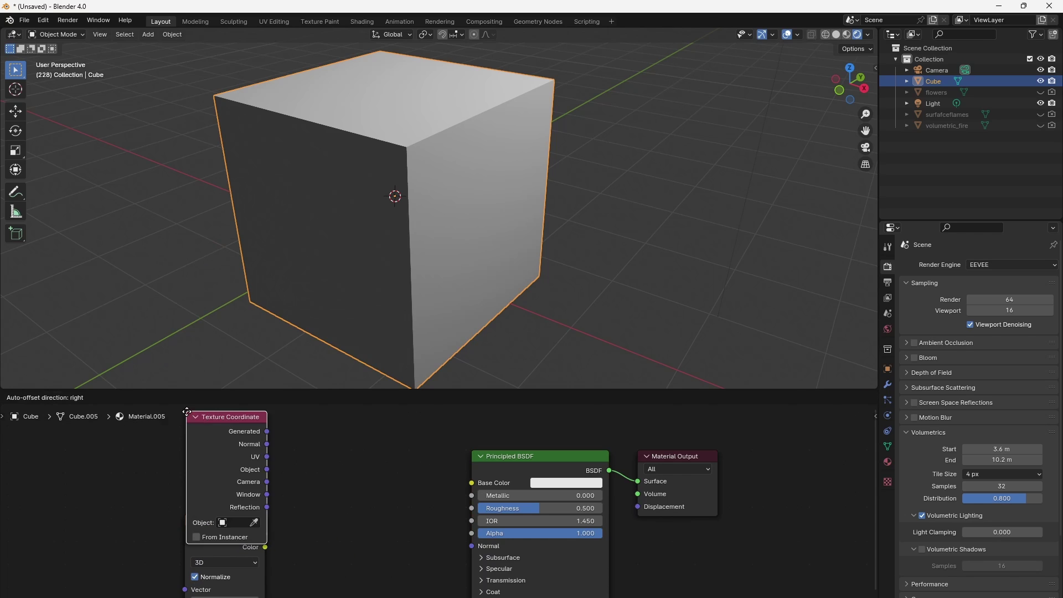
left_click(68, 459)
key("shift+a")
mouse_move(223, 483)
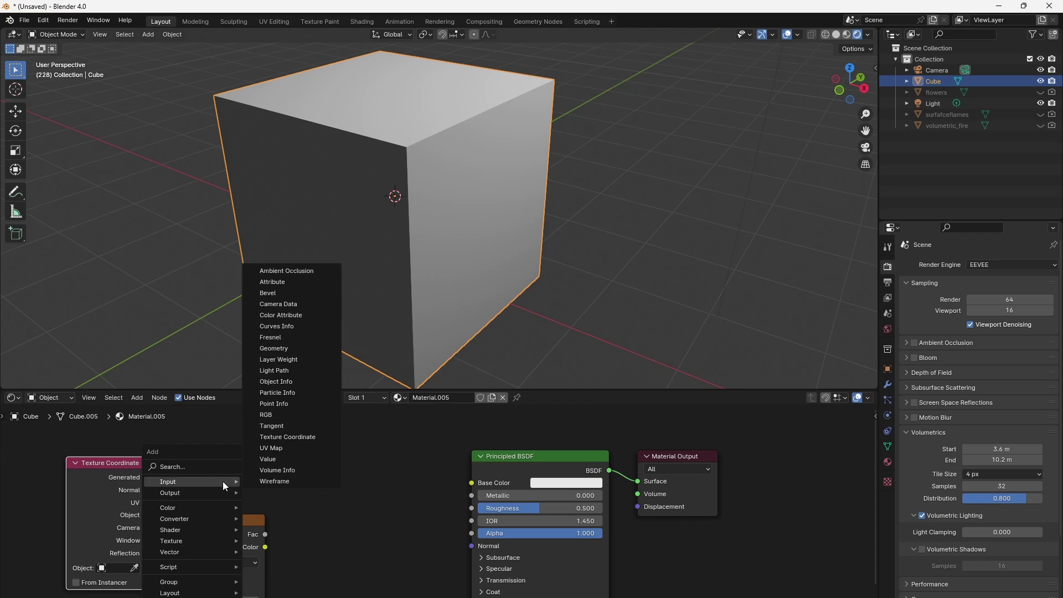
mouse_move(204, 520)
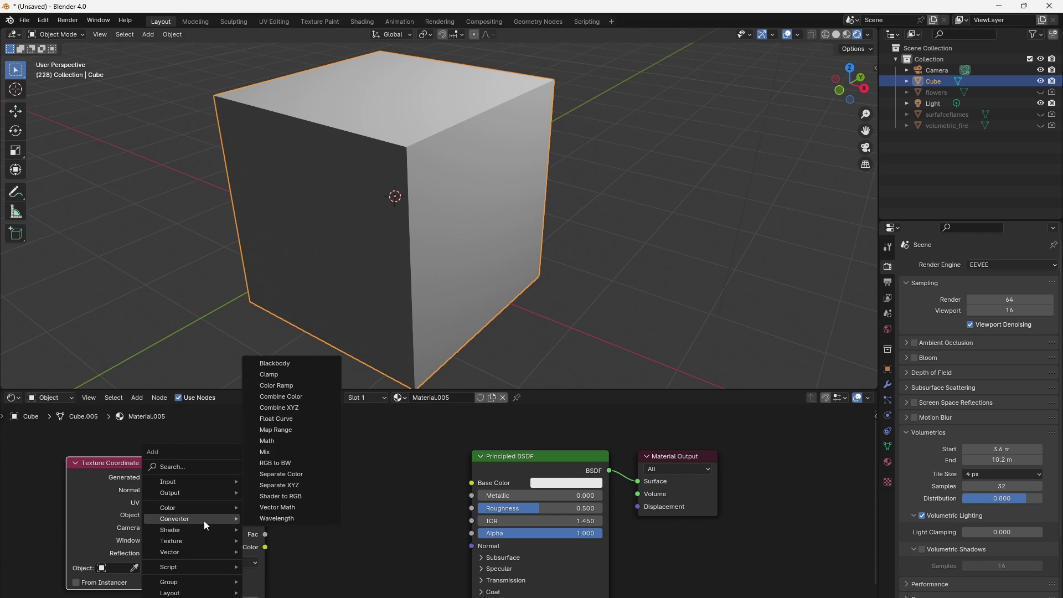
left_click(301, 487)
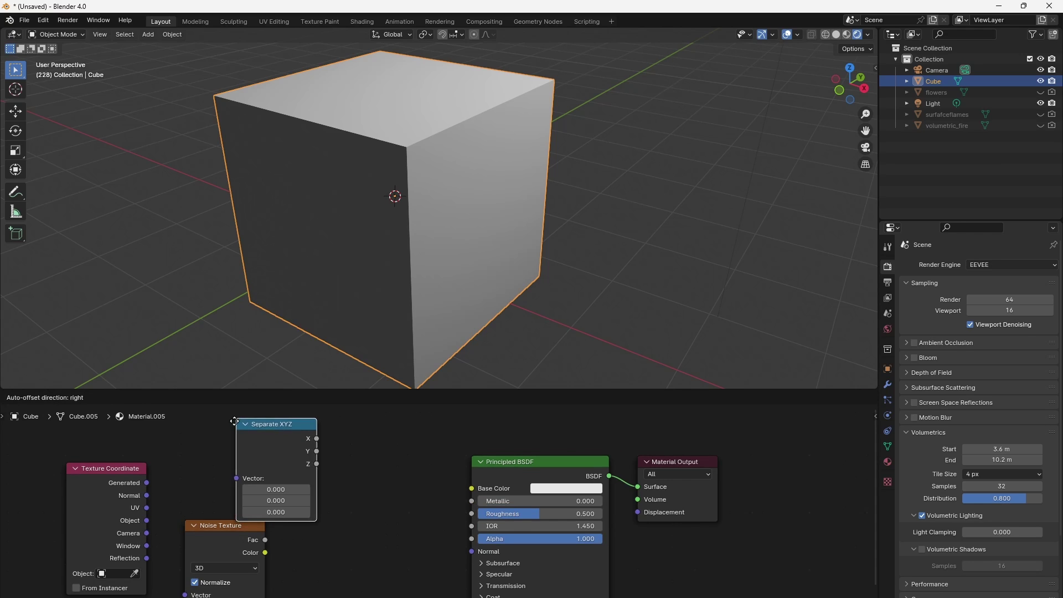
left_click(235, 423)
Route Object coordinates through Separate XYZ, sending Z via a new Color Ramp into Base Color.
left_click_drag(146, 537, 241, 476)
left_click_drag(317, 467, 503, 491)
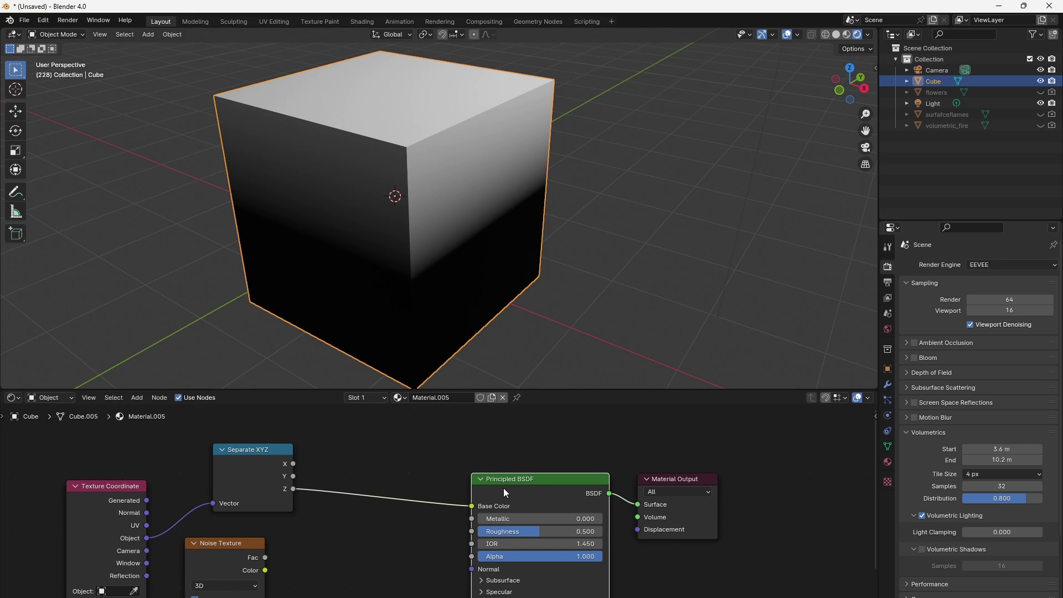
key("shift+a")
mouse_move(369, 527)
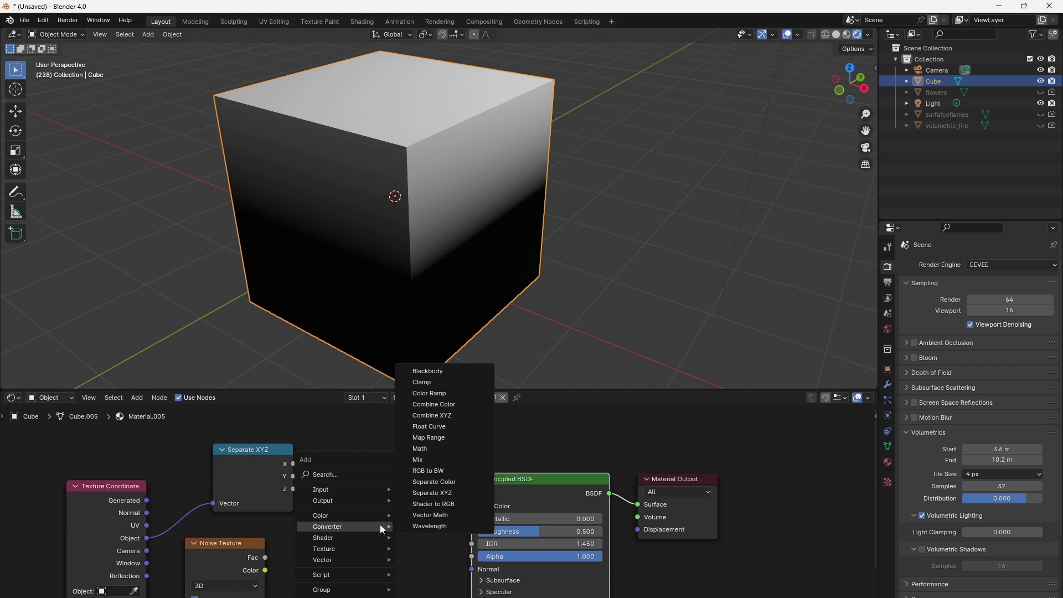
left_click(457, 394)
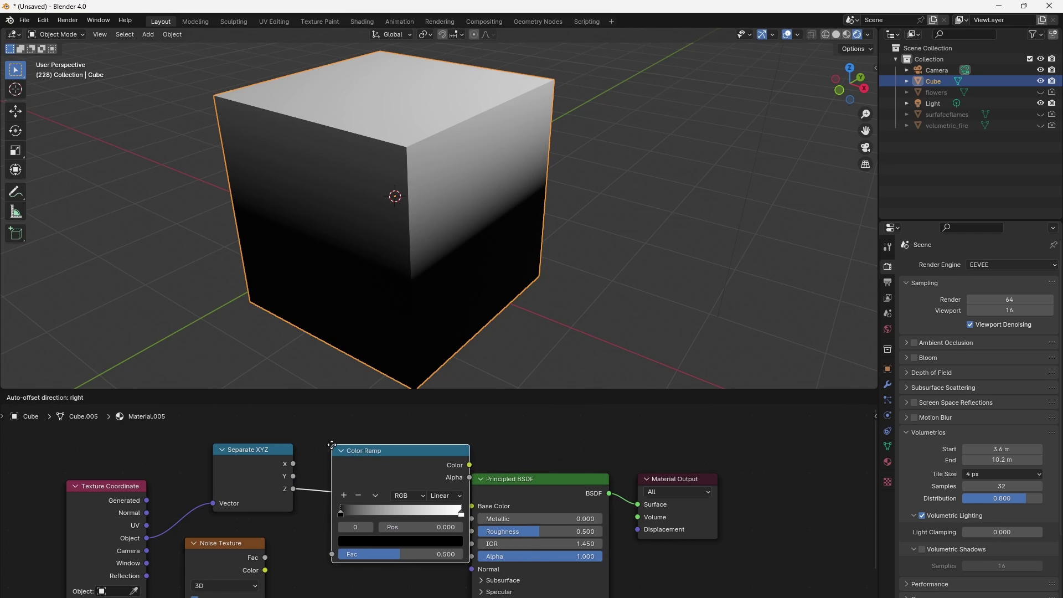
left_click(335, 449)
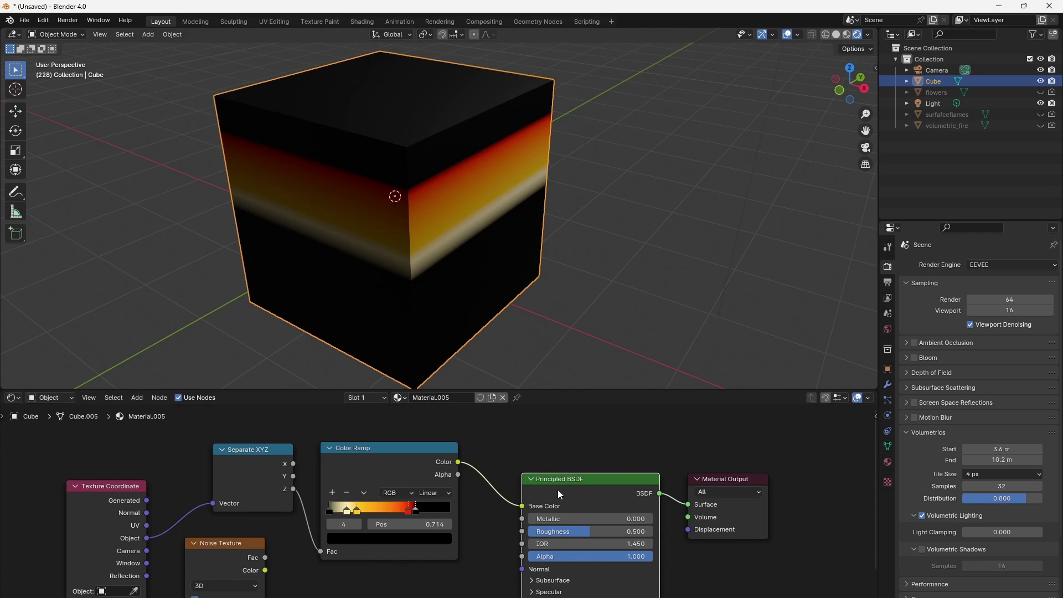
Move the Principled BSDF up and wire the ramp colour to Emission Color and Emission Strength.
key("ctrl+v")
left_click_drag(558, 483, 555, 439)
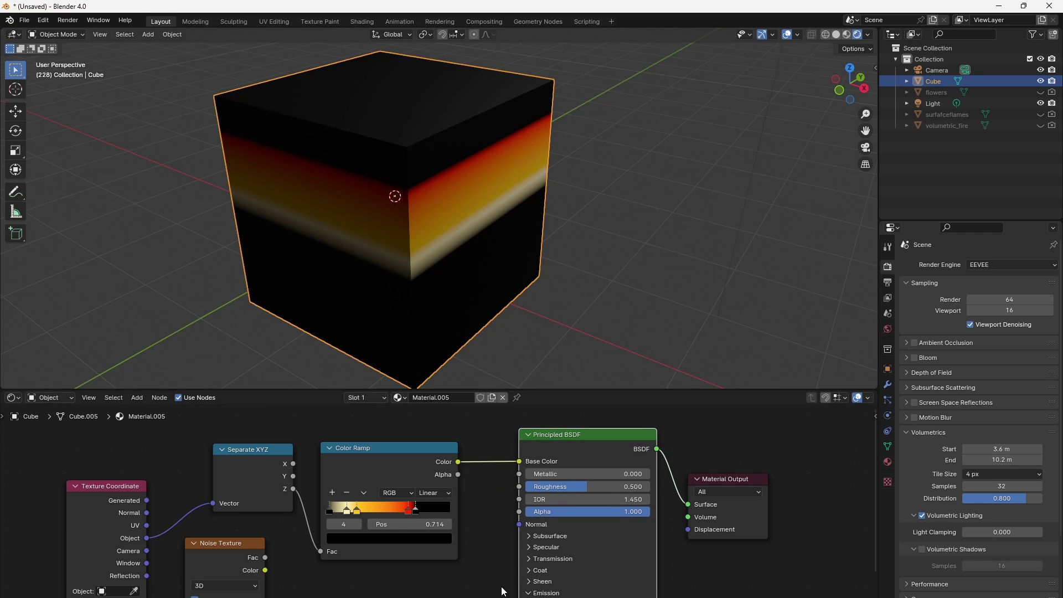
middle_click_drag(503, 590, 503, 543)
left_click_drag(463, 416, 524, 562)
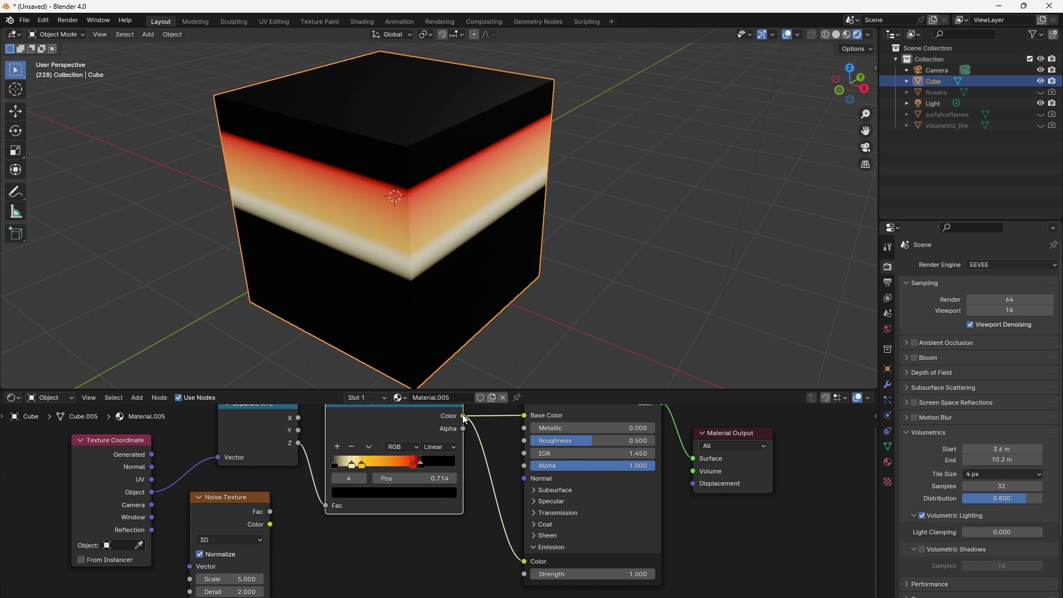
left_click_drag(464, 416, 525, 574)
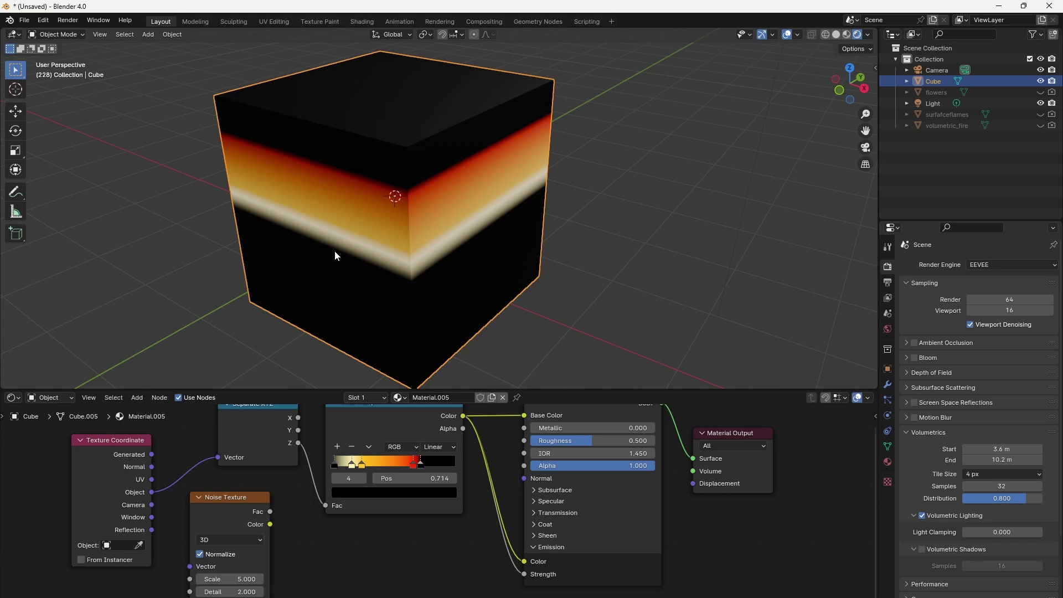
Shift a Color Ramp stop to widen the red band and move Separate XYZ aside.
left_click(345, 460)
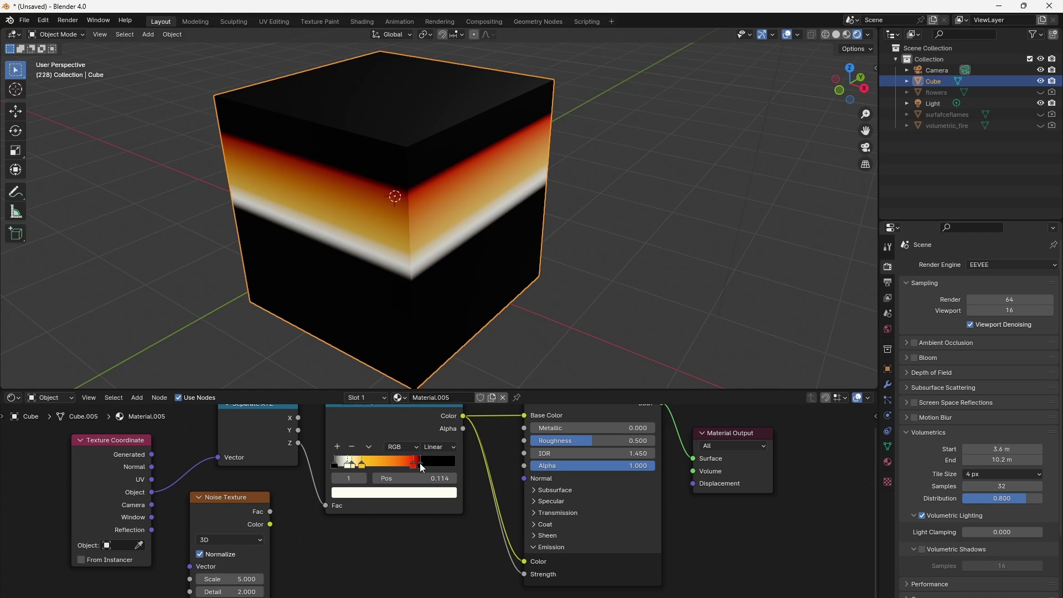
mouse_move(420, 464)
left_mouse_down()
mouse_move(456, 464)
mouse_move(413, 463)
mouse_move(425, 463)
left_mouse_up()
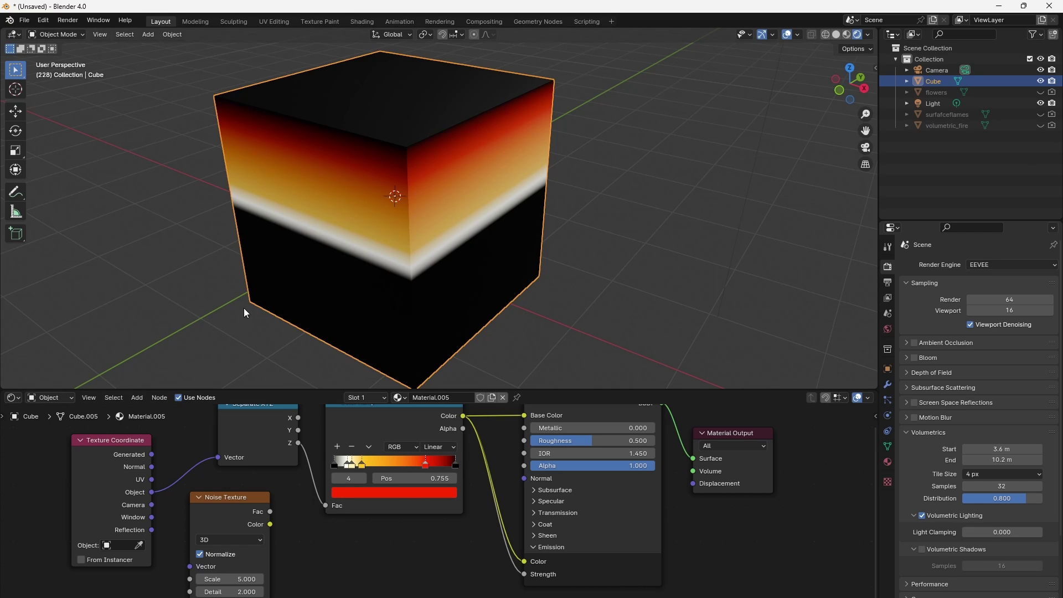
left_click_drag(270, 426, 234, 437)
key("shift+a")
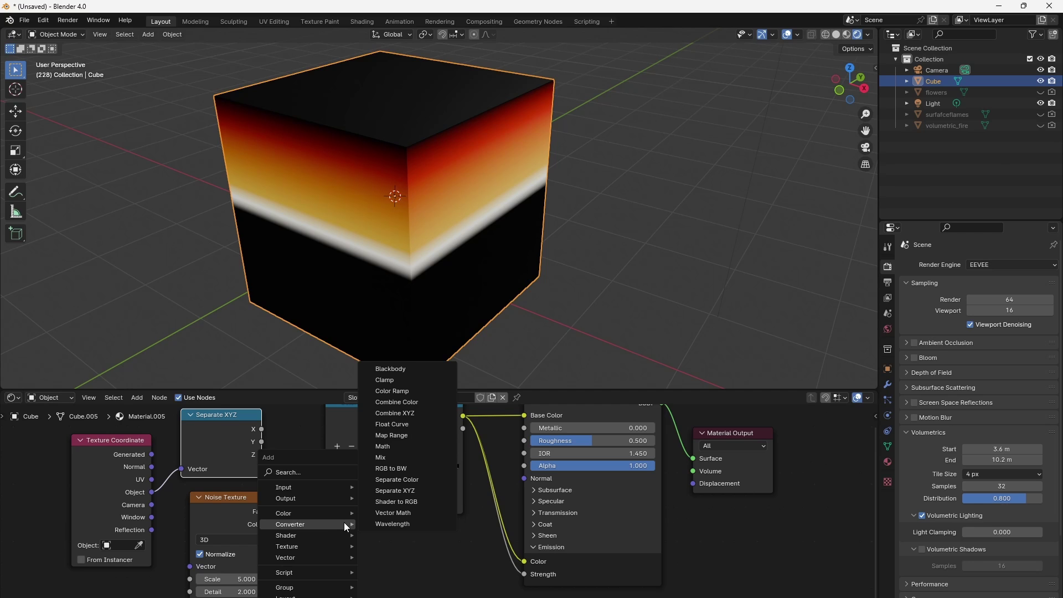
Insert a Map Range node between Z and the Color Ramp with From Min -0.700, From Max 0.800.
left_click(415, 434)
left_click(342, 433)
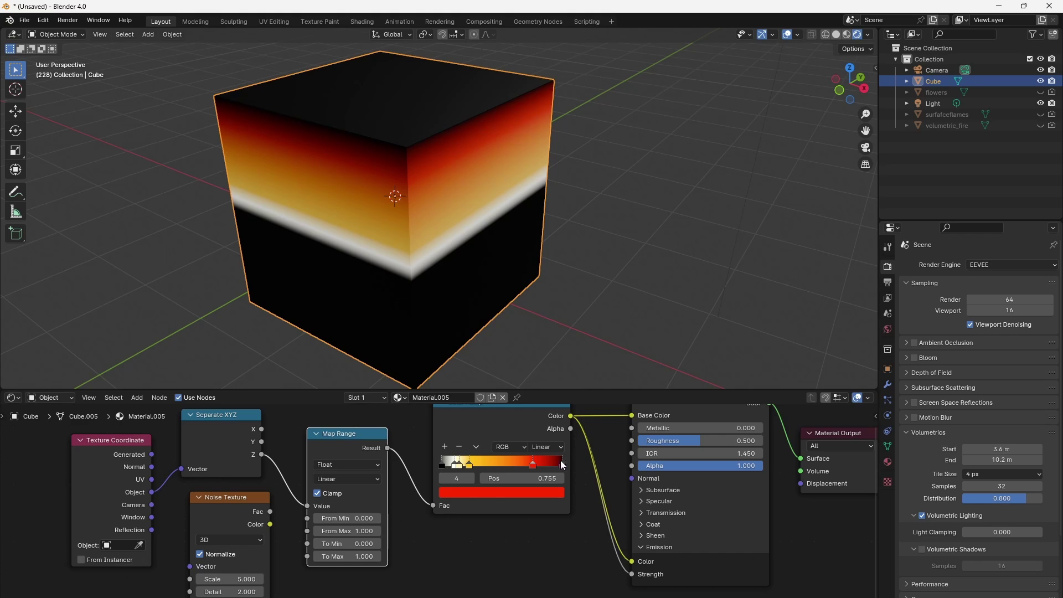
left_click(348, 518)
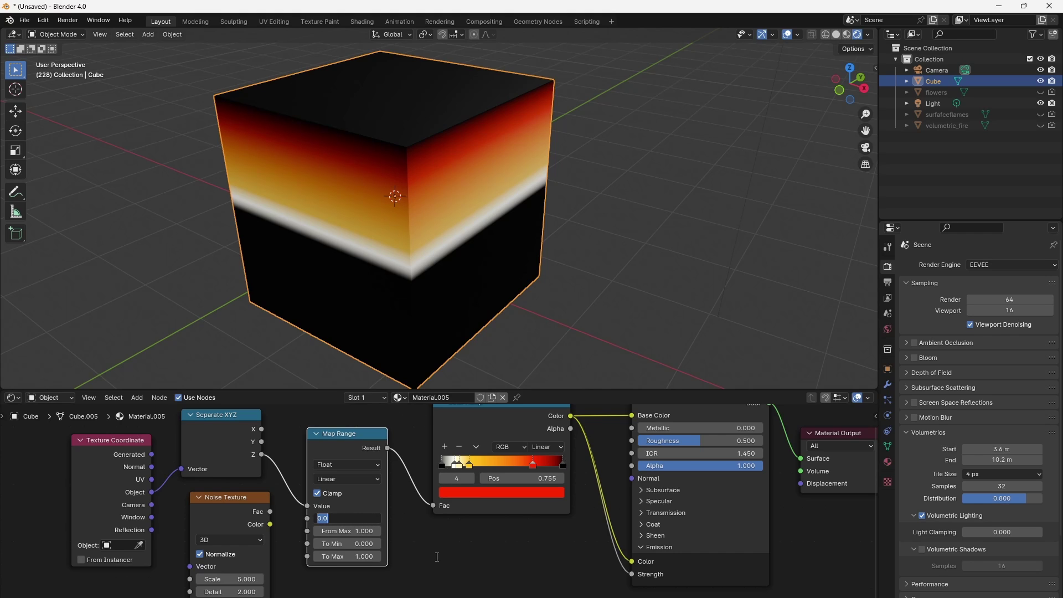
type("-1")
key("Return")
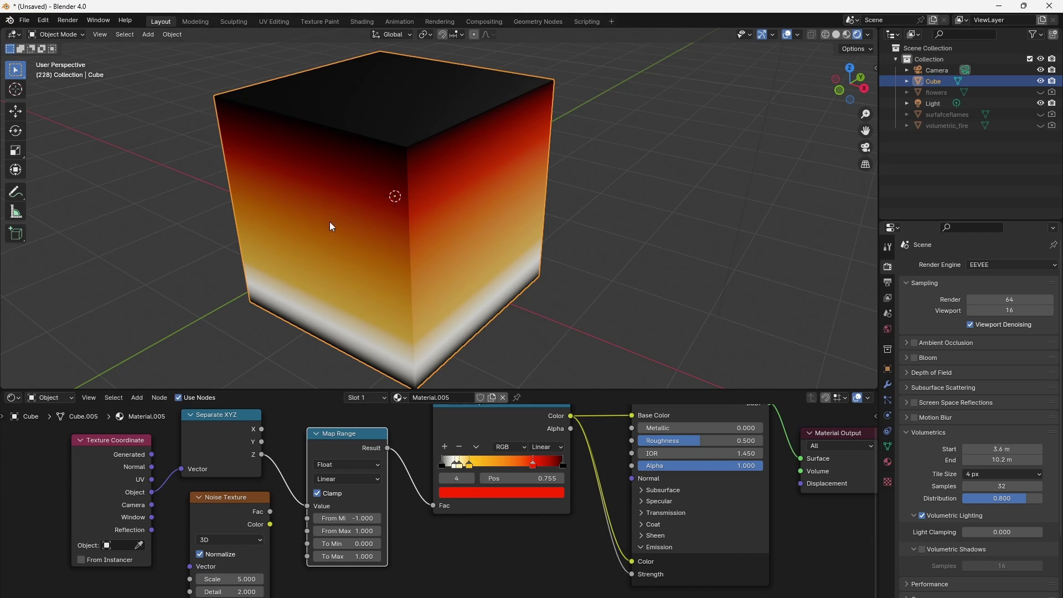
left_click(378, 518)
left_click(377, 518)
left_click(378, 519)
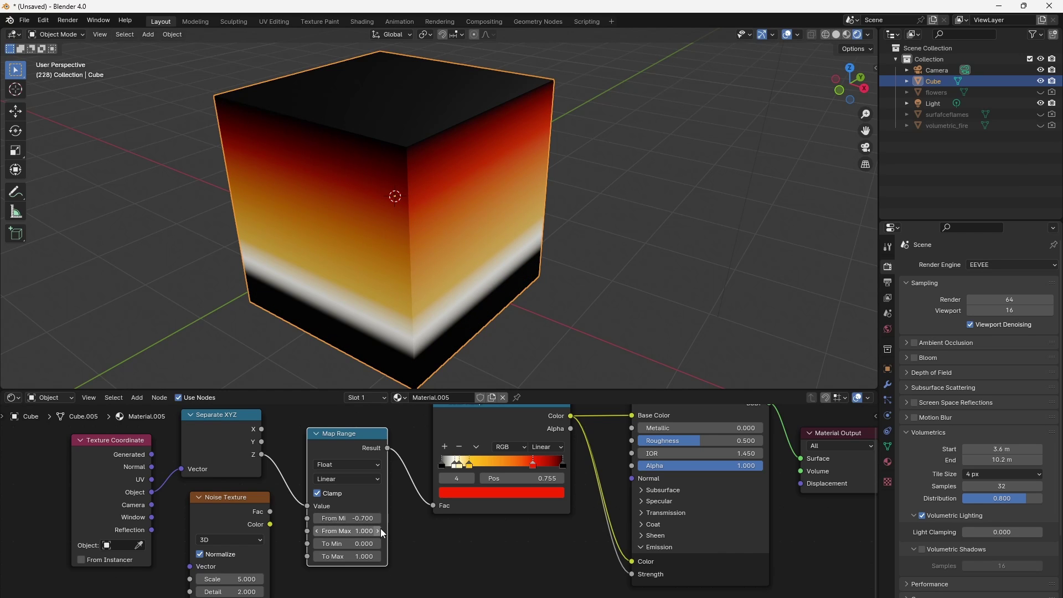
left_click(317, 531)
left_click(317, 532)
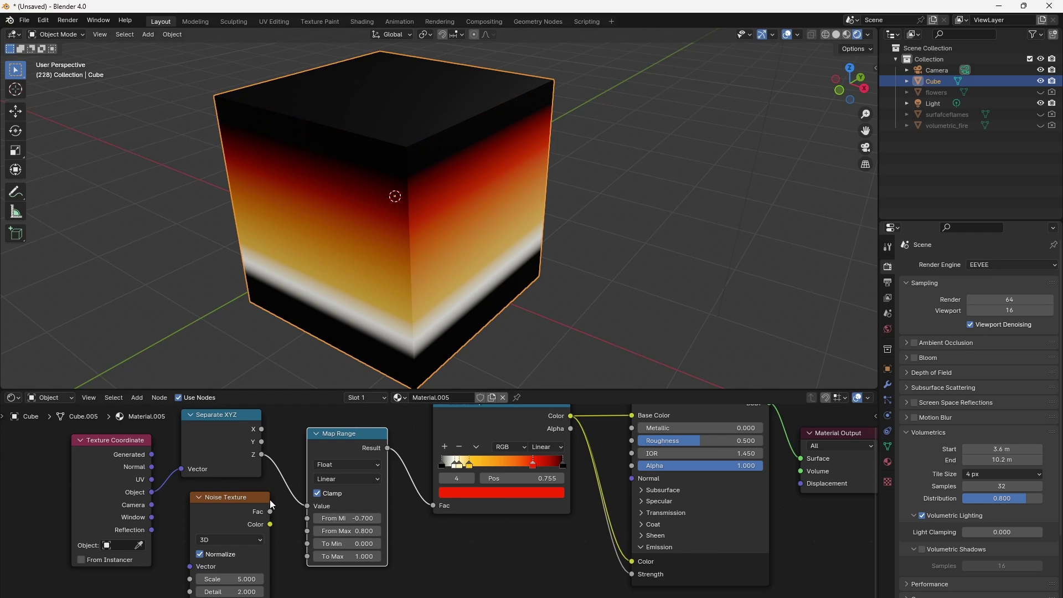
Tidy the layout by moving the Noise Texture and Separate XYZ nodes.
left_click_drag(228, 495, 122, 577)
middle_click_drag(237, 571, 284, 553)
left_click_drag(264, 426, 268, 450)
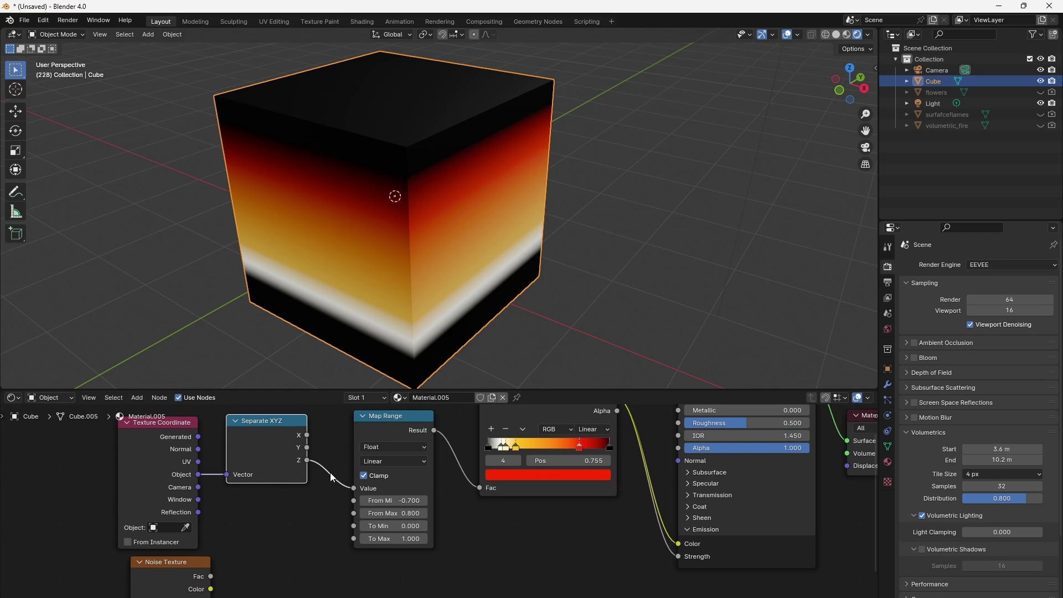
Insert a Multiply Add Math node before Map Range, with Z feeding its Addend.
key("shift+a")
mouse_move(316, 520)
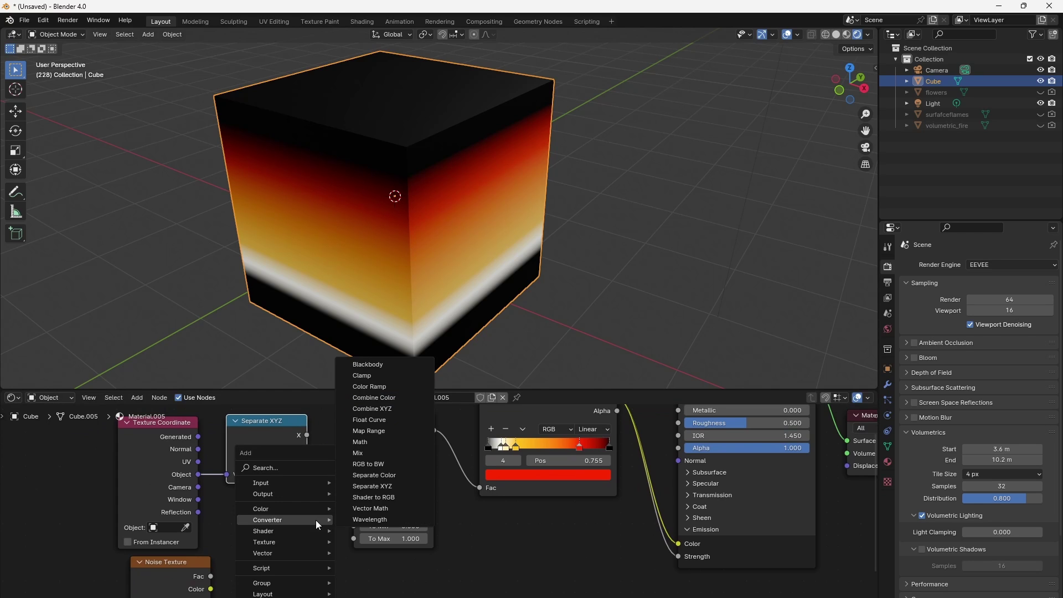
left_click(363, 442)
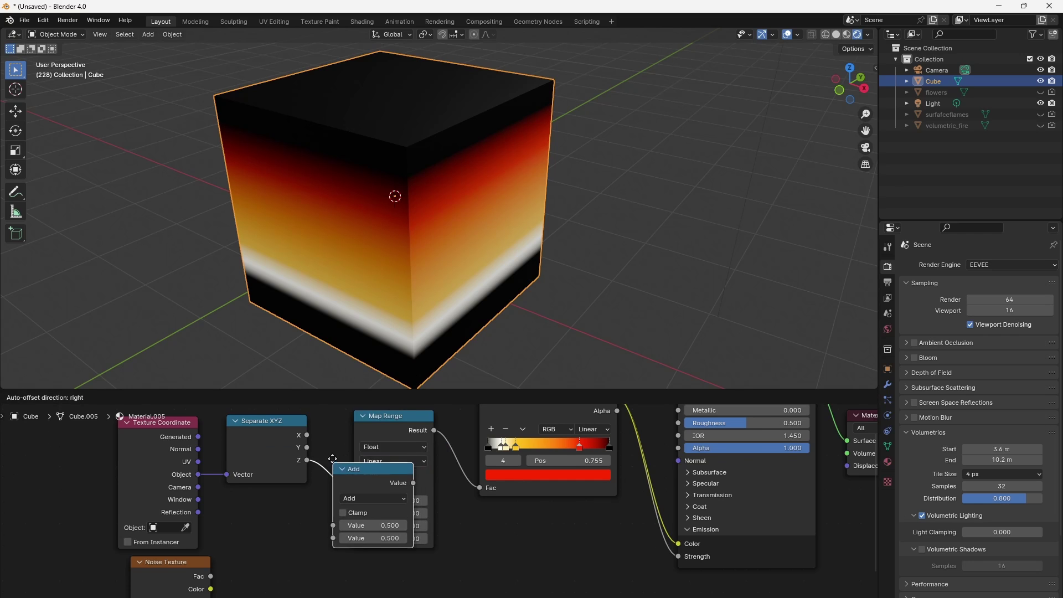
left_click(382, 500)
left_click(389, 493)
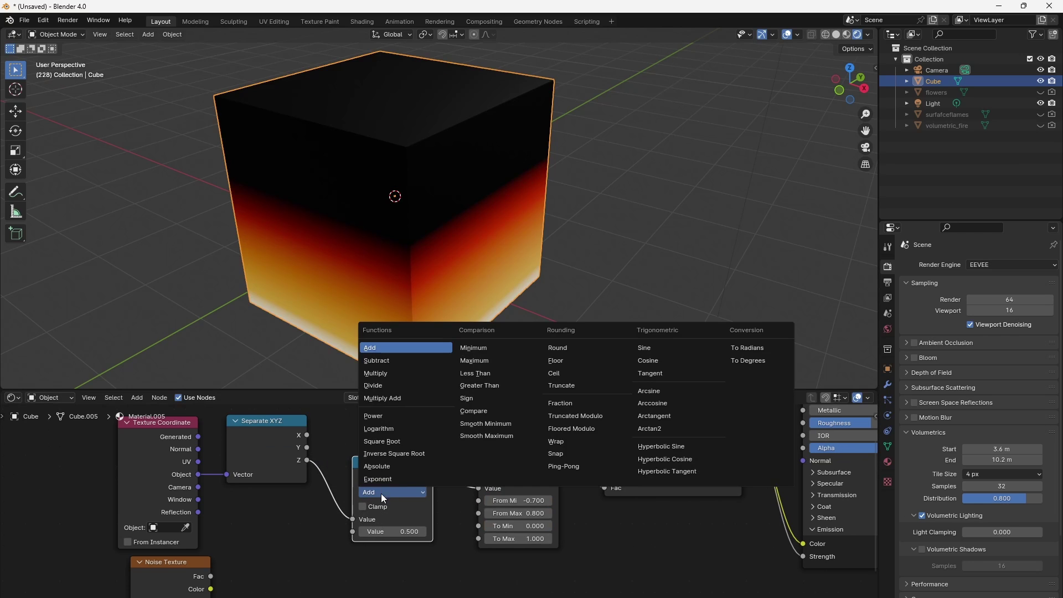
left_click(399, 400)
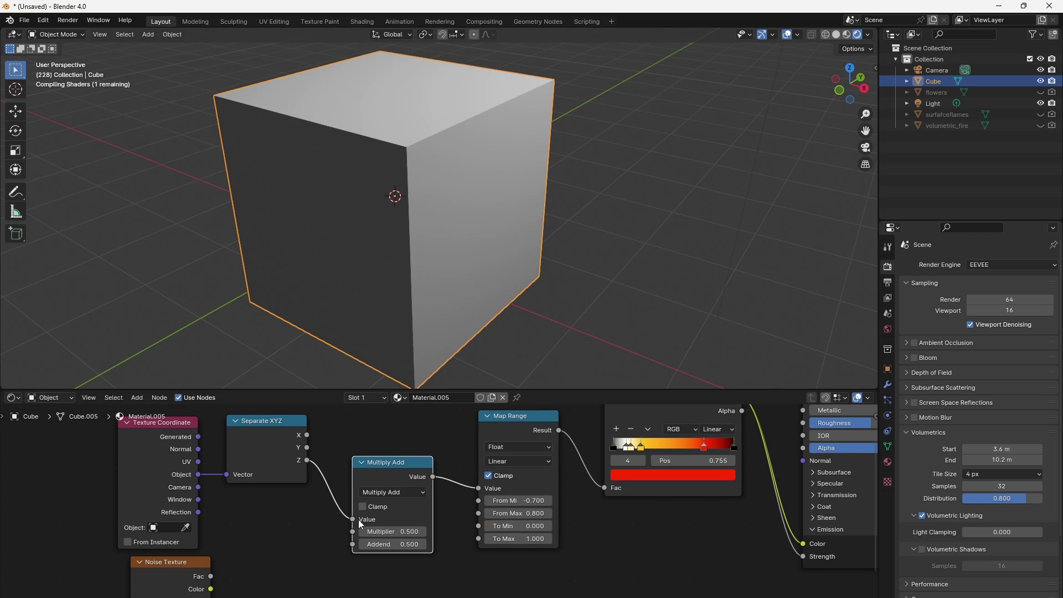
left_click_drag(341, 519, 319, 540)
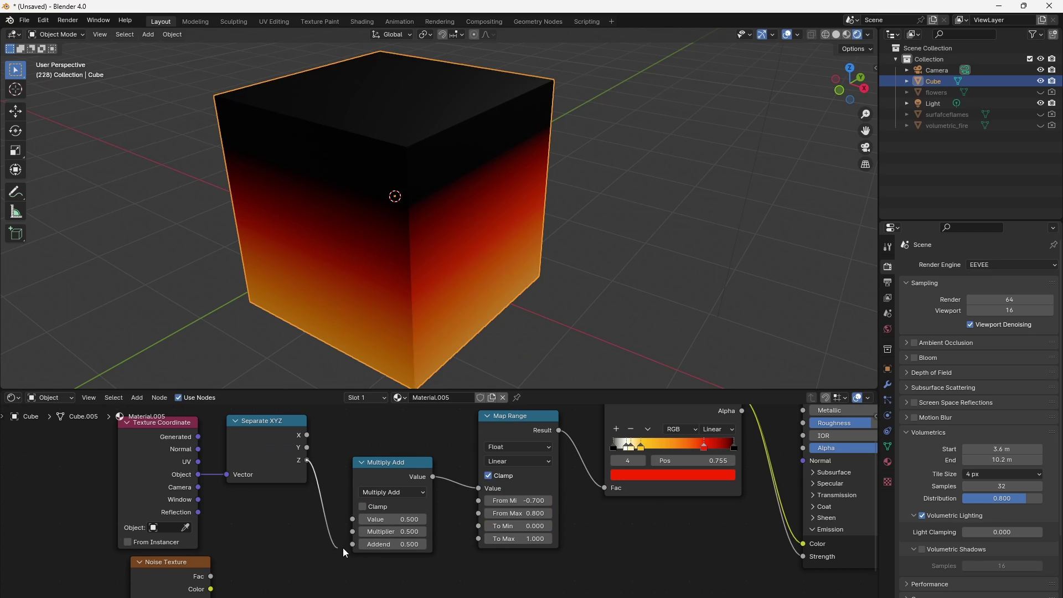
left_click_drag(347, 547, 357, 546)
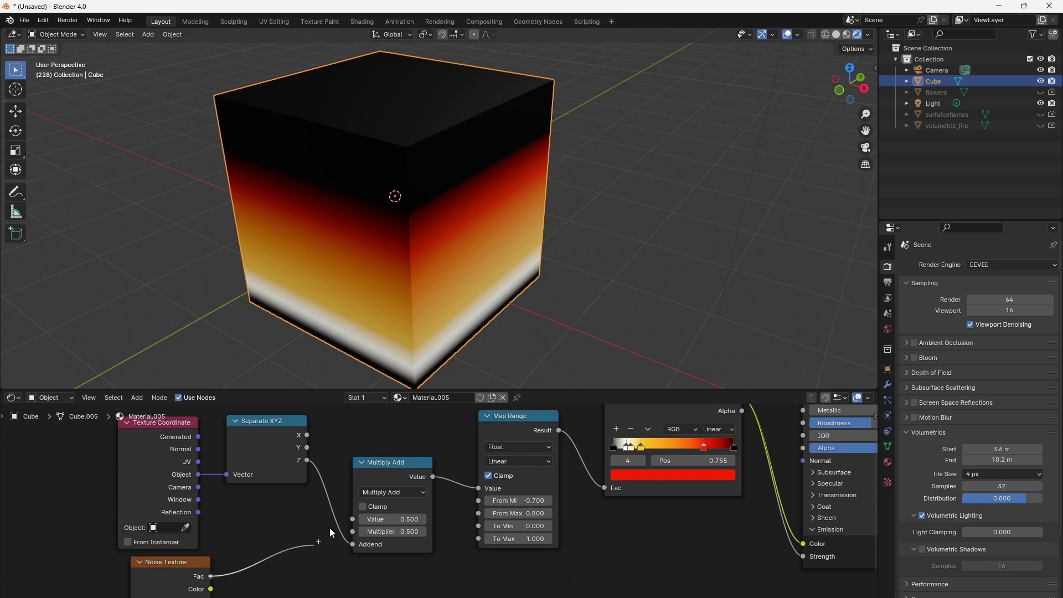
Feed Noise Fac into Multiply Add, tune the Multiplier, and set Map Range From Max to 1.200.
left_click_drag(332, 530, 350, 519)
left_click_drag(167, 564, 268, 505)
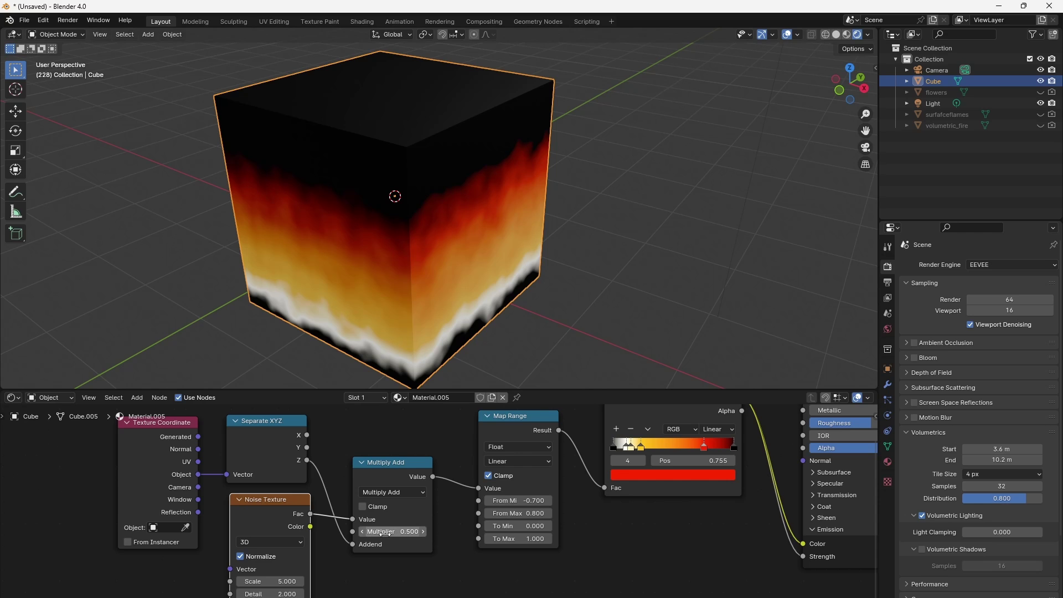
mouse_move(389, 532)
left_mouse_down()
mouse_move(335, 533)
mouse_move(424, 533)
mouse_move(389, 532)
left_mouse_up()
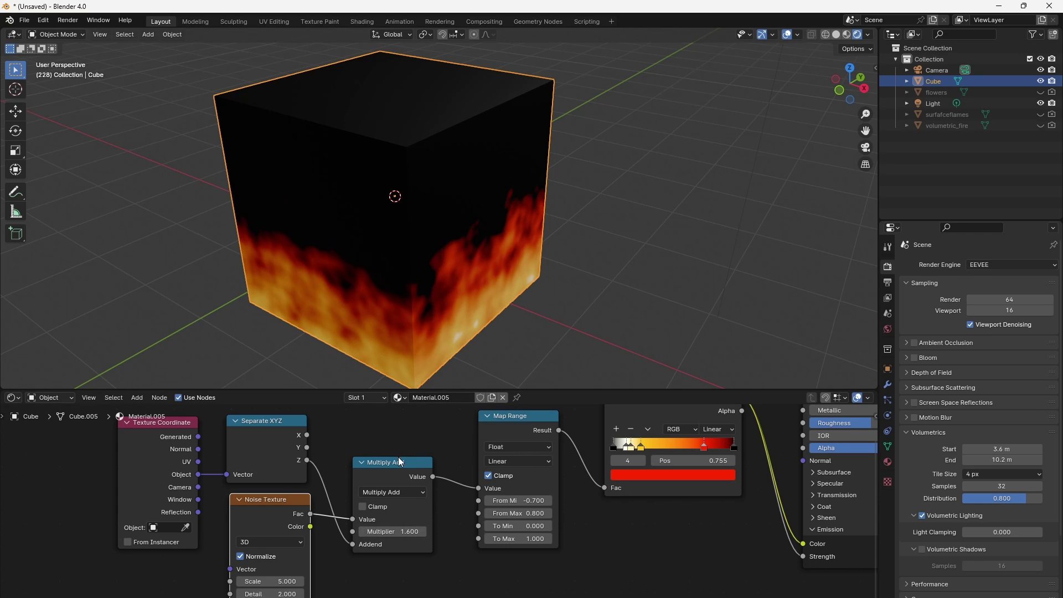
left_click_drag(400, 464, 404, 440)
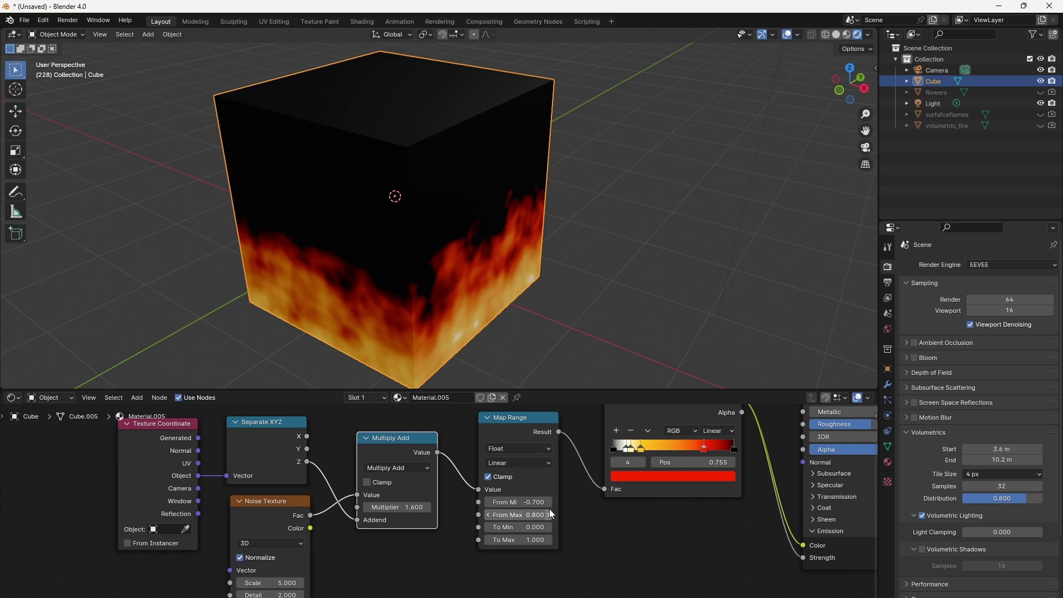
mouse_move(529, 502)
left_mouse_down()
mouse_move(506, 502)
mouse_move(553, 502)
mouse_move(531, 515)
left_mouse_up()
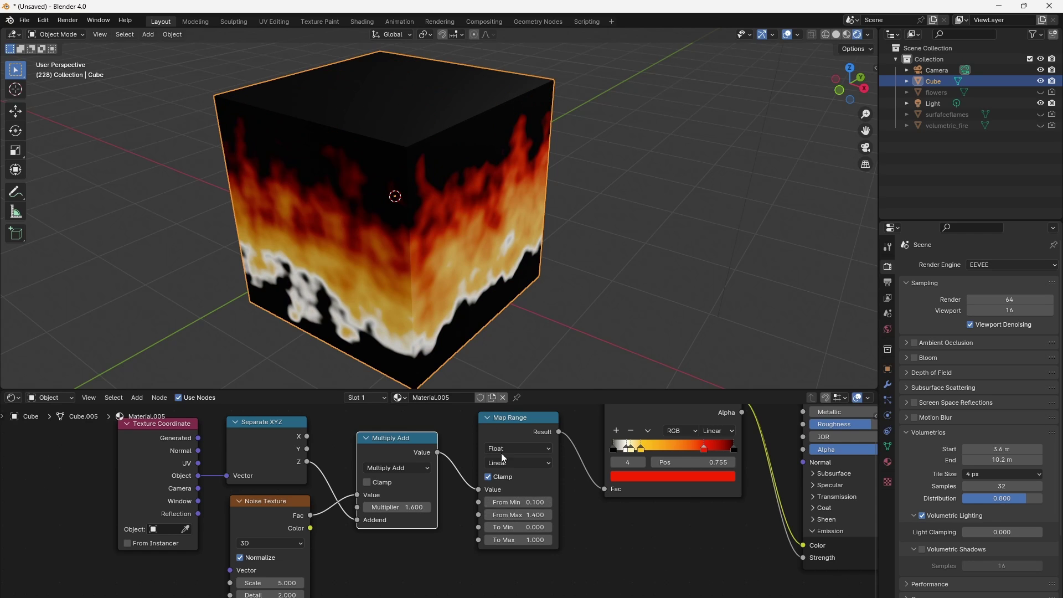
left_click_drag(414, 507, 443, 507)
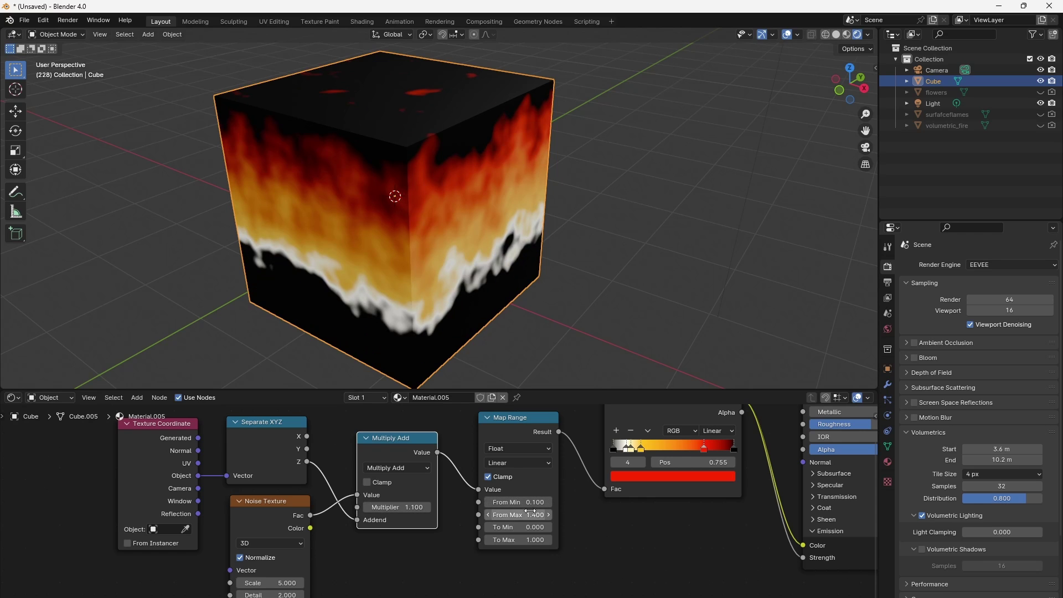
left_click_drag(526, 514, 512, 502)
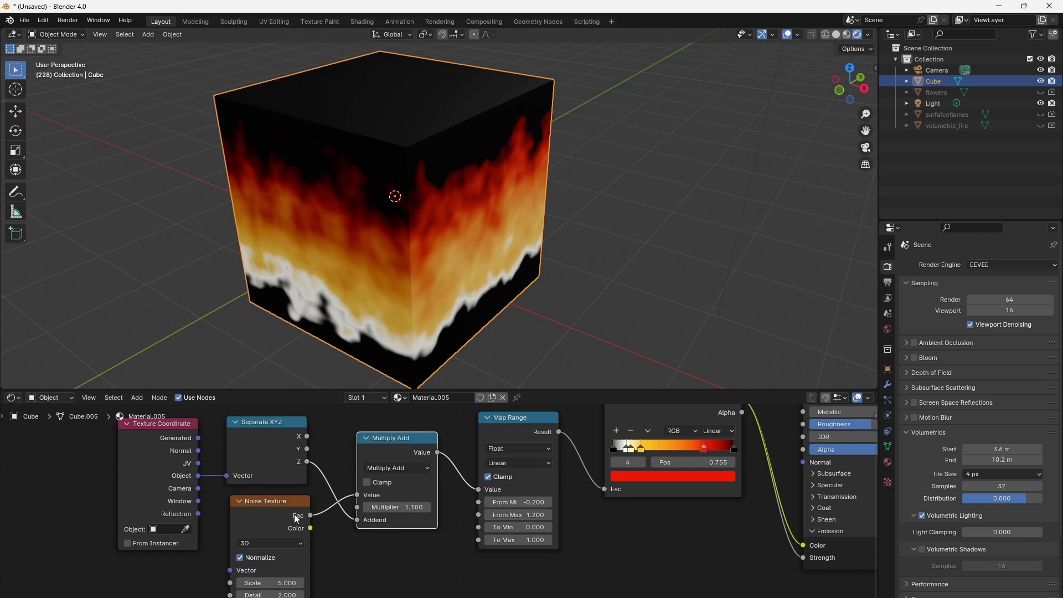
Spread the Texture Coordinate and Noise Texture nodes apart to make room.
left_click_drag(168, 489, 55, 496)
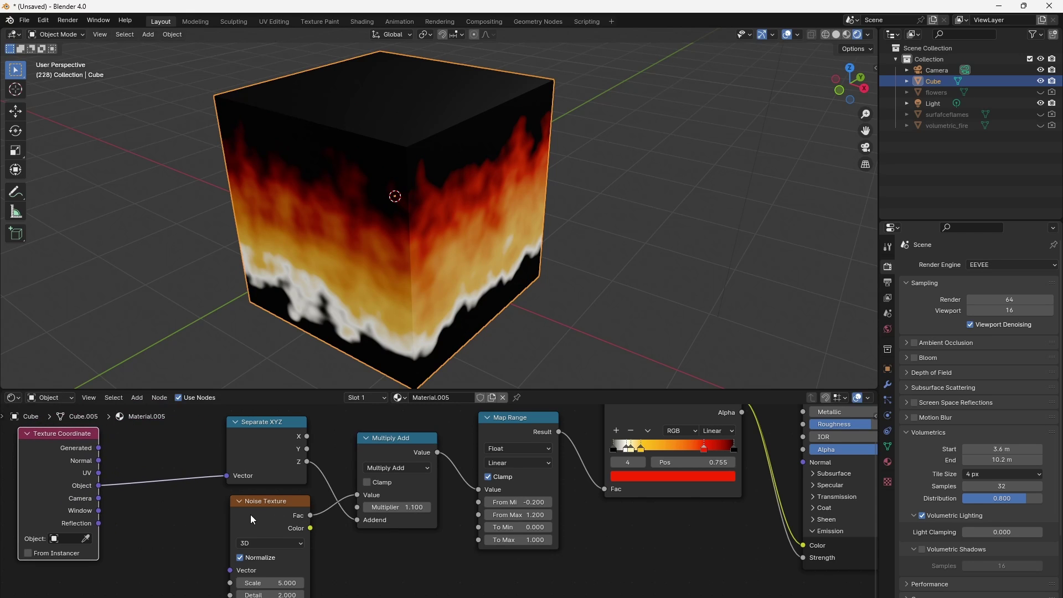
mouse_move(252, 515)
left_mouse_down()
mouse_move(239, 524)
mouse_move(248, 512)
left_mouse_up()
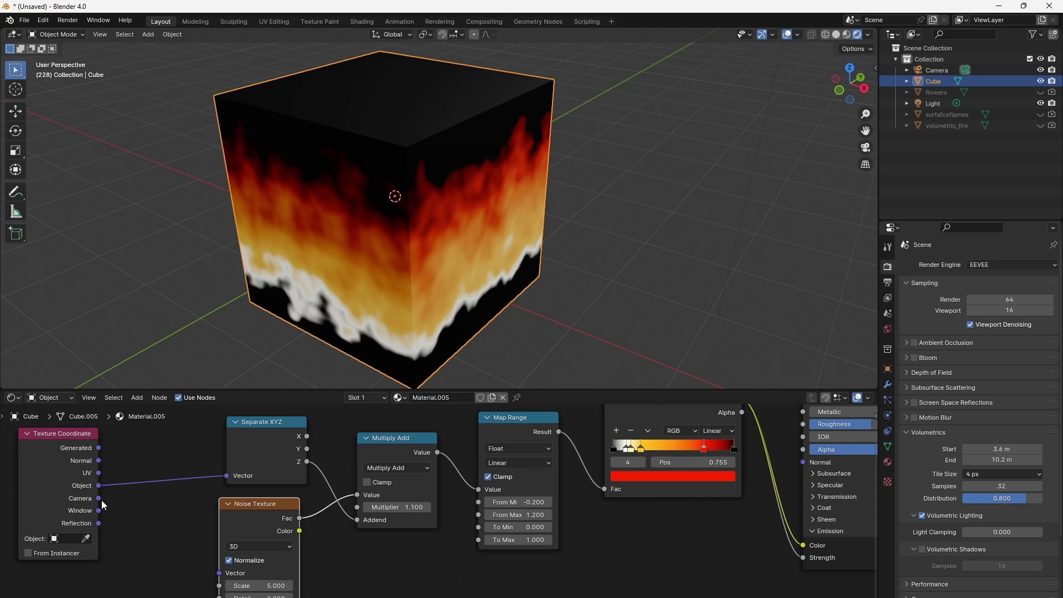
middle_click_drag(175, 558, 248, 516)
Add a Mapping node wired from Object coordinates into the Noise Texture Vector.
key("shift+a")
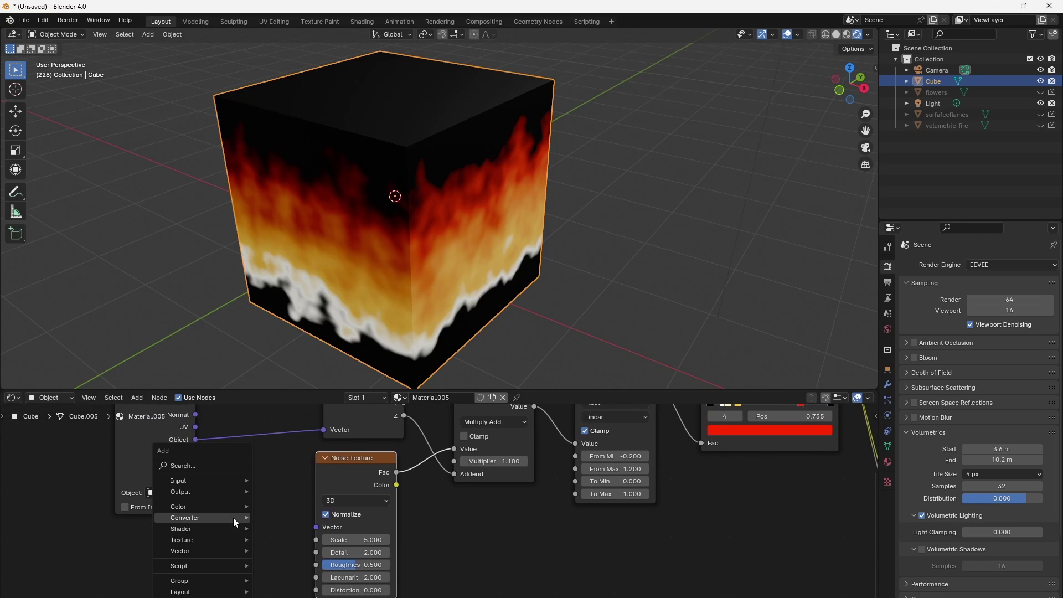
mouse_move(233, 517)
mouse_move(208, 550)
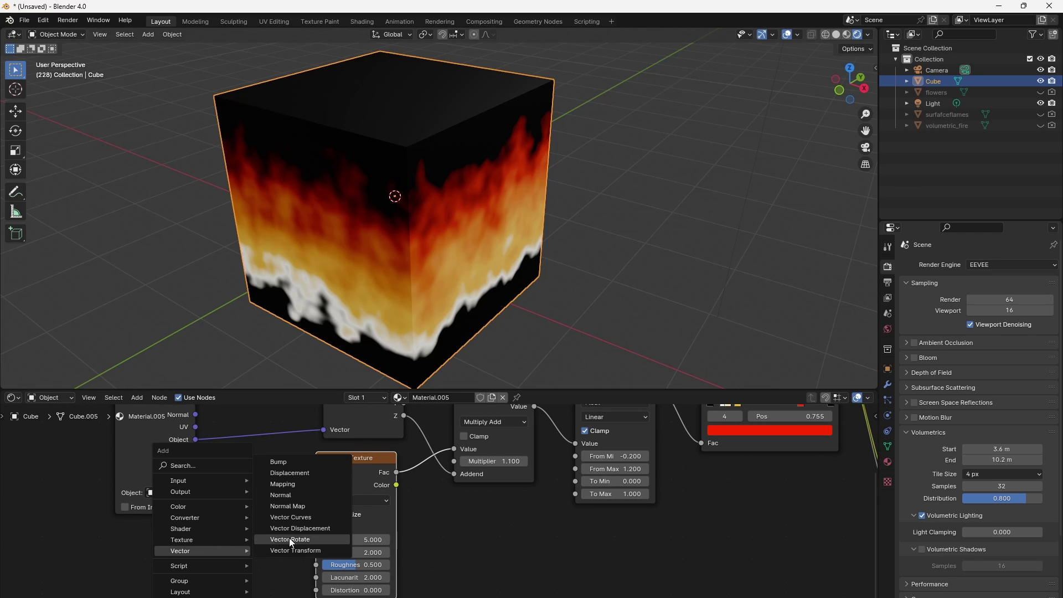
left_click(294, 484)
left_click(252, 462)
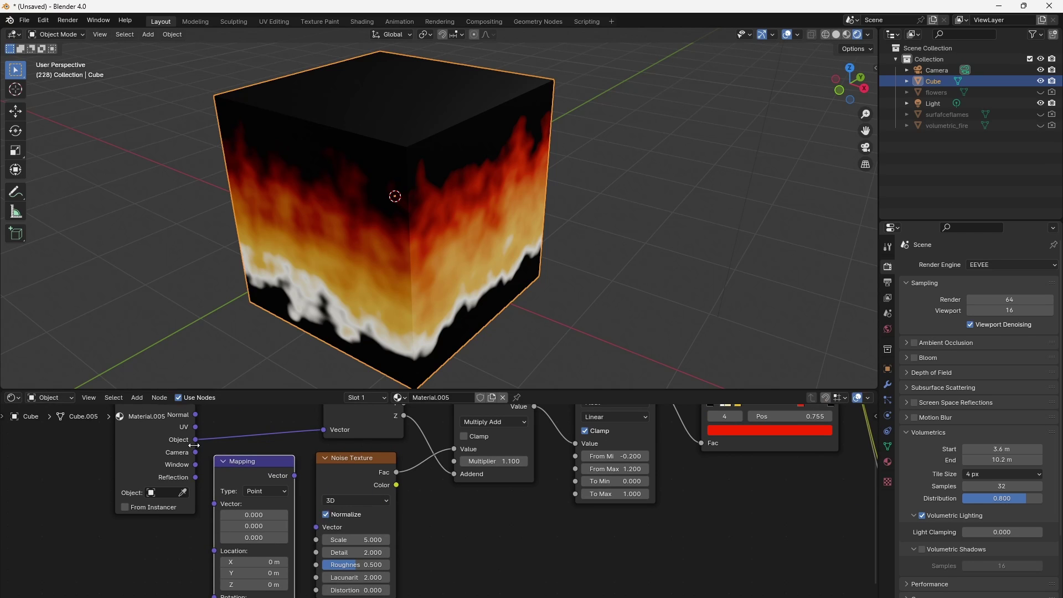
left_click_drag(195, 440, 214, 504)
left_click(296, 479)
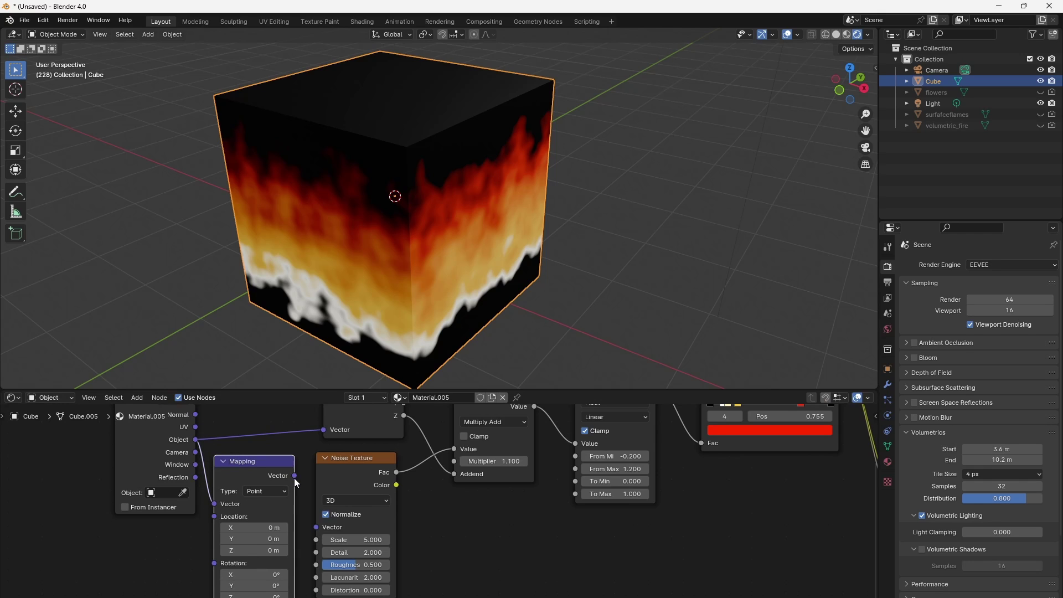
left_click_drag(295, 480, 317, 527)
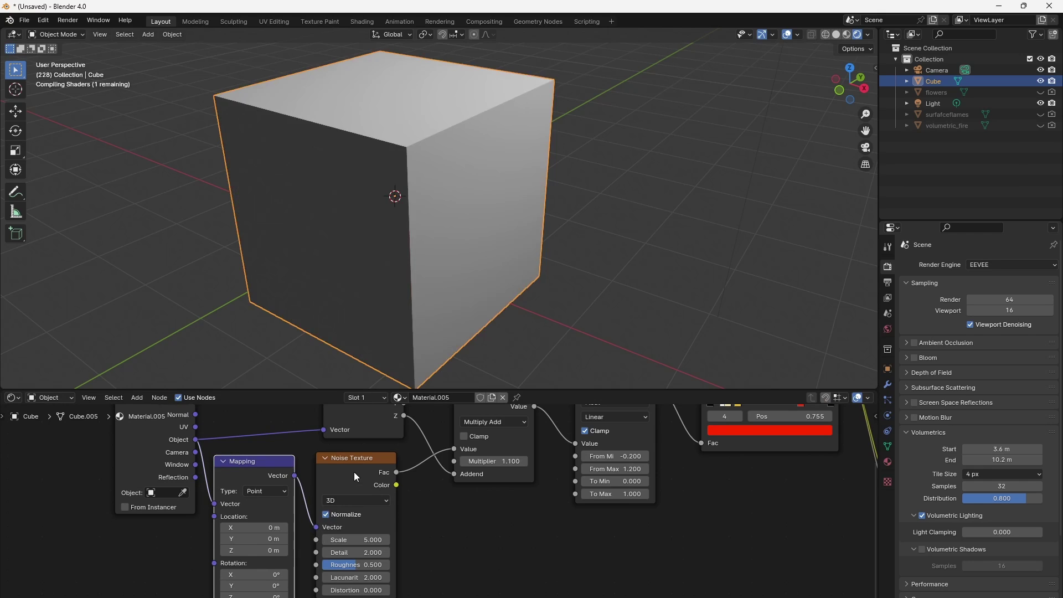
Set noise Scale to 3.000 and Distortion to 0.600, then offset Mapping Location Z.
middle_click_drag(348, 462, 420, 435)
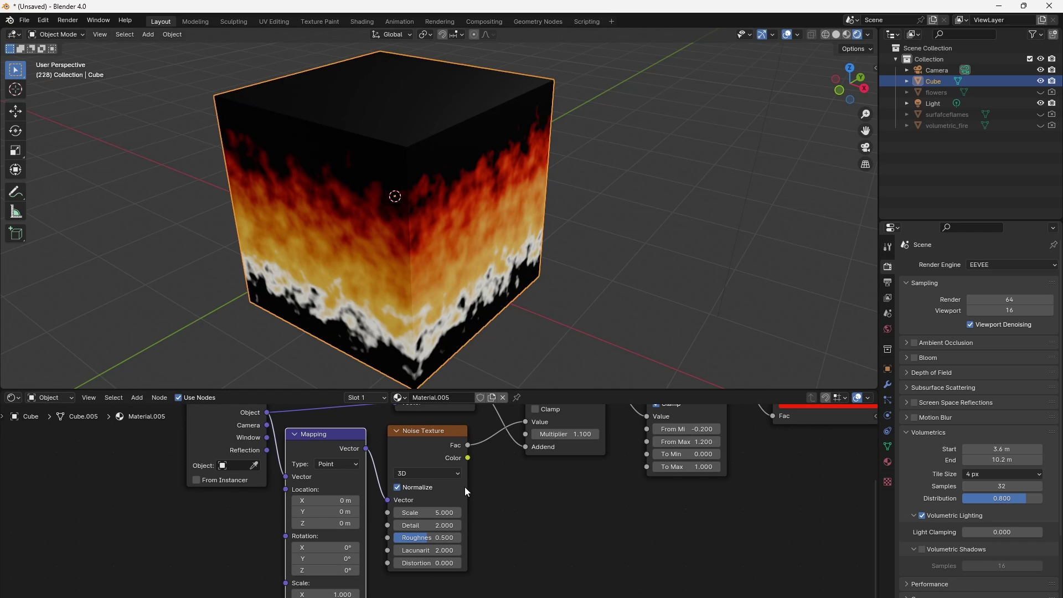
mouse_move(434, 513)
left_mouse_down()
mouse_move(410, 513)
mouse_move(434, 513)
left_mouse_up()
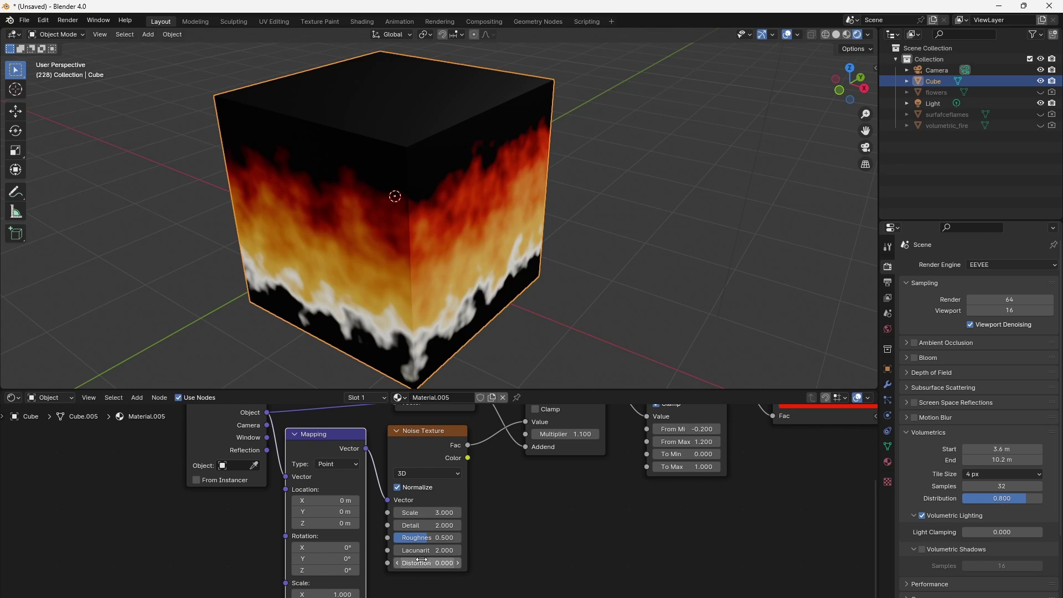
left_click_drag(425, 564, 451, 564)
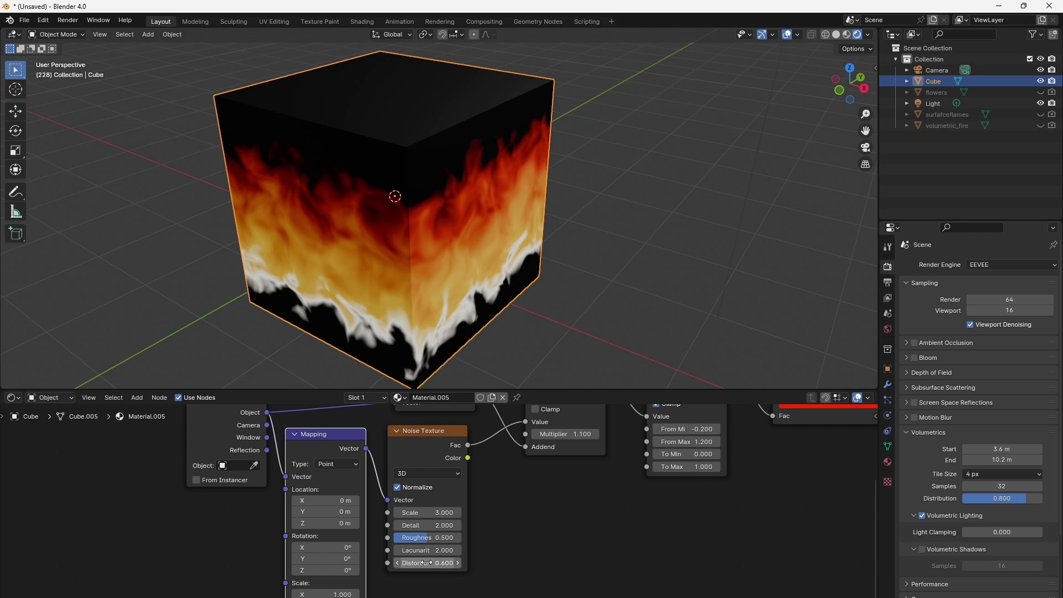
middle_click_drag(304, 208, 338, 213)
mouse_move(327, 523)
left_mouse_down()
mouse_move(269, 524)
mouse_move(335, 522)
left_mouse_up()
Enter a new Mapping Location Z value, keyframe it, and play back the animation.
left_click(332, 524)
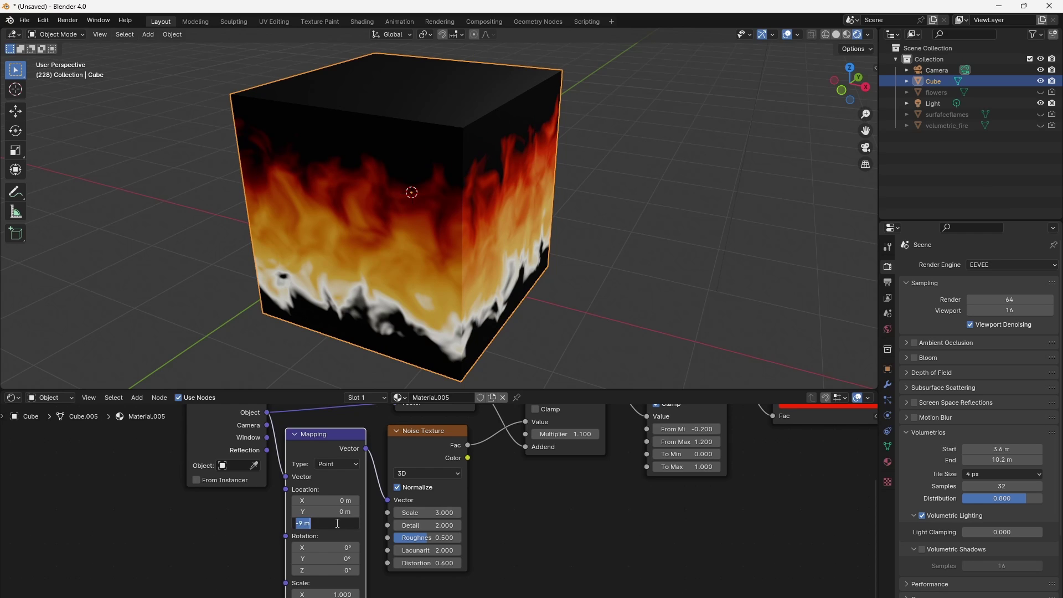
type("-10")
key("Return")
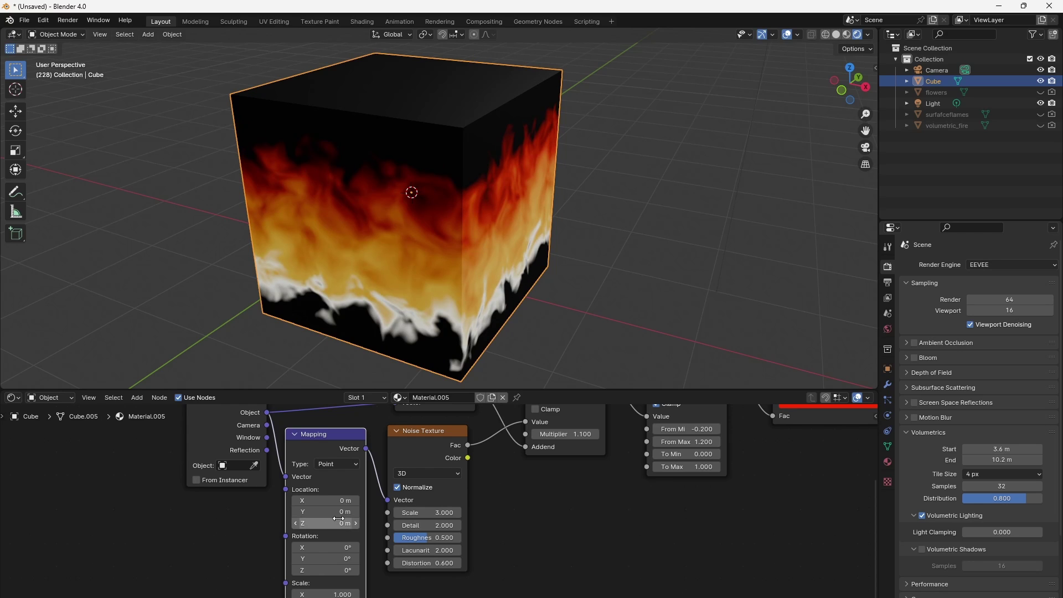
key("i")
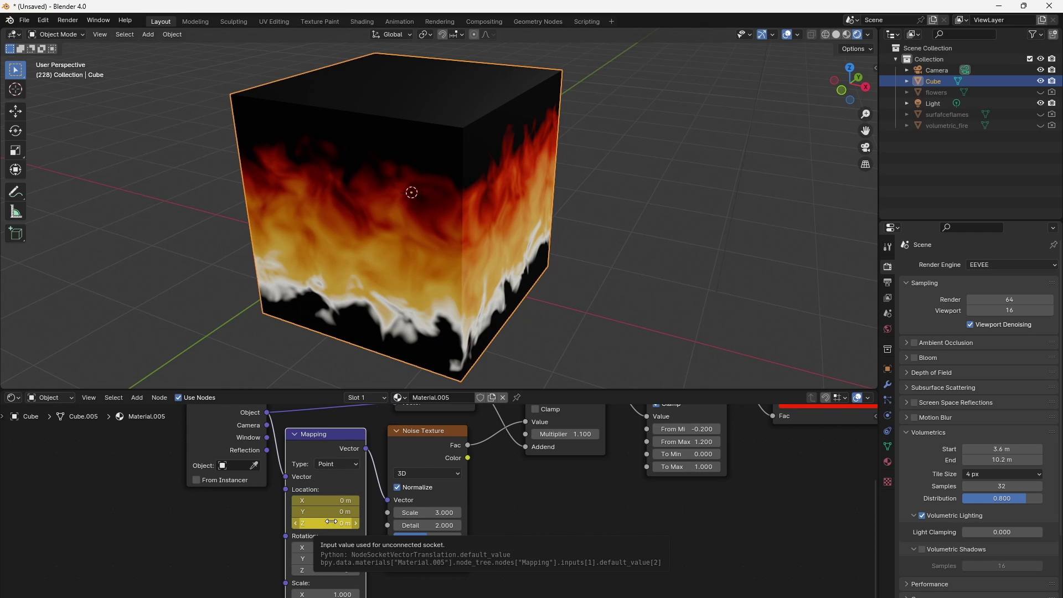
key("space")
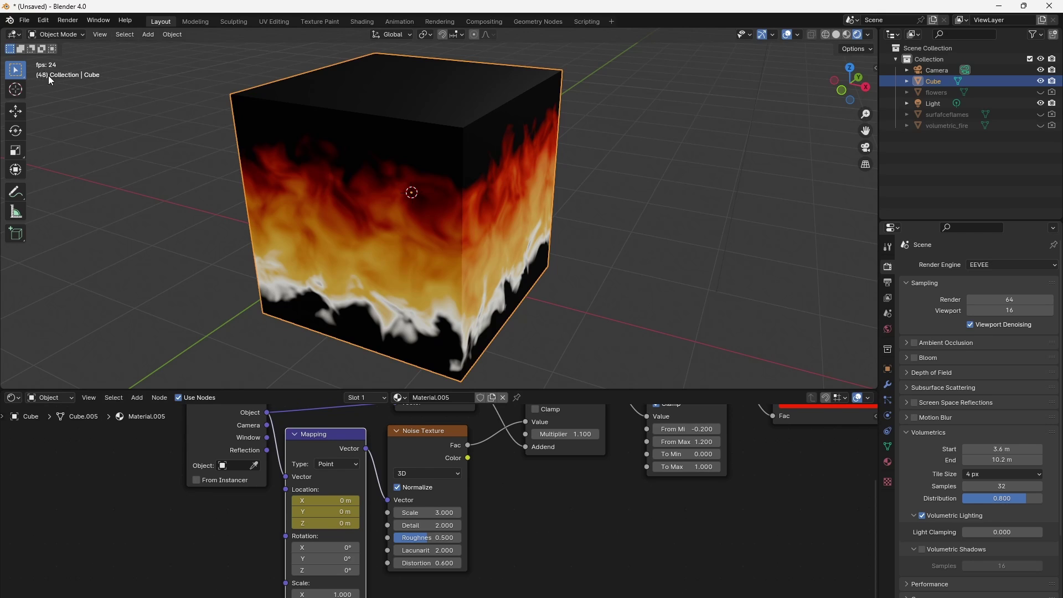
key("space")
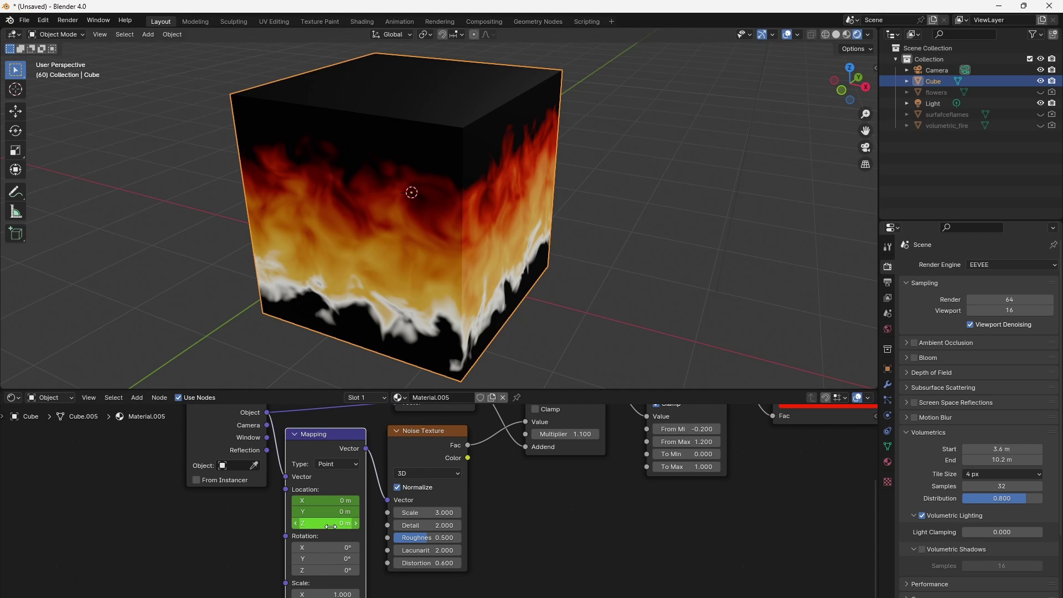
Lower Location Z to -2.4 m and keyframe it at frame 60, then split the node editor.
left_click_drag(333, 524, 219, 523)
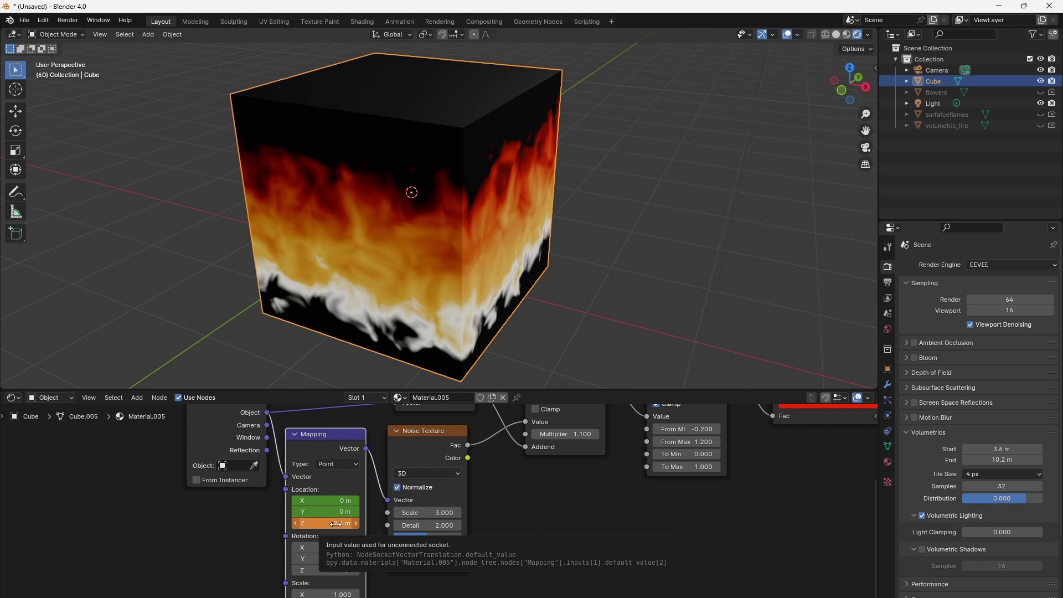
key("i")
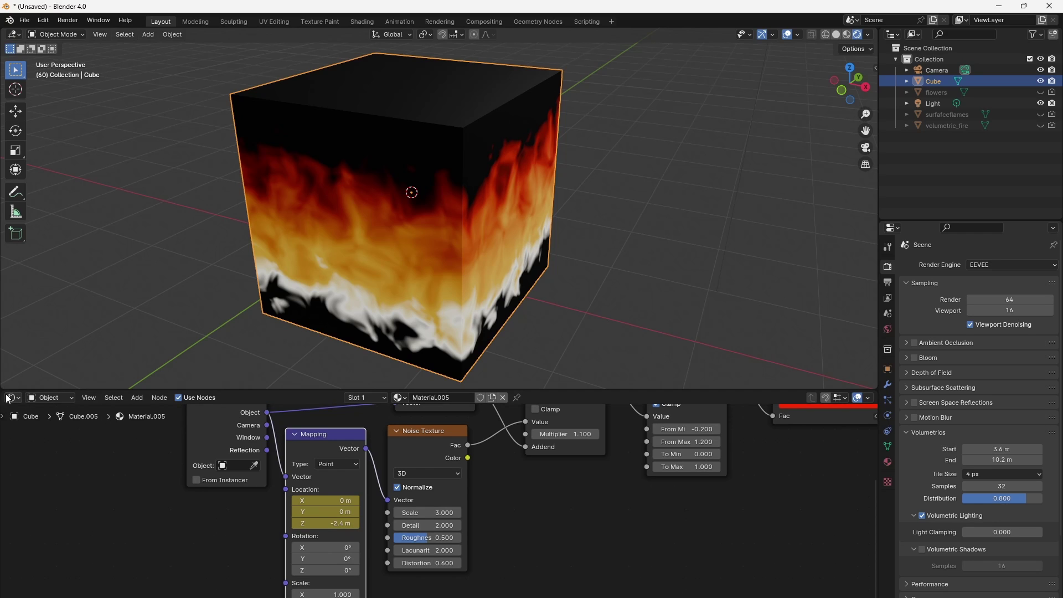
left_click_drag(4, 395, 15, 425)
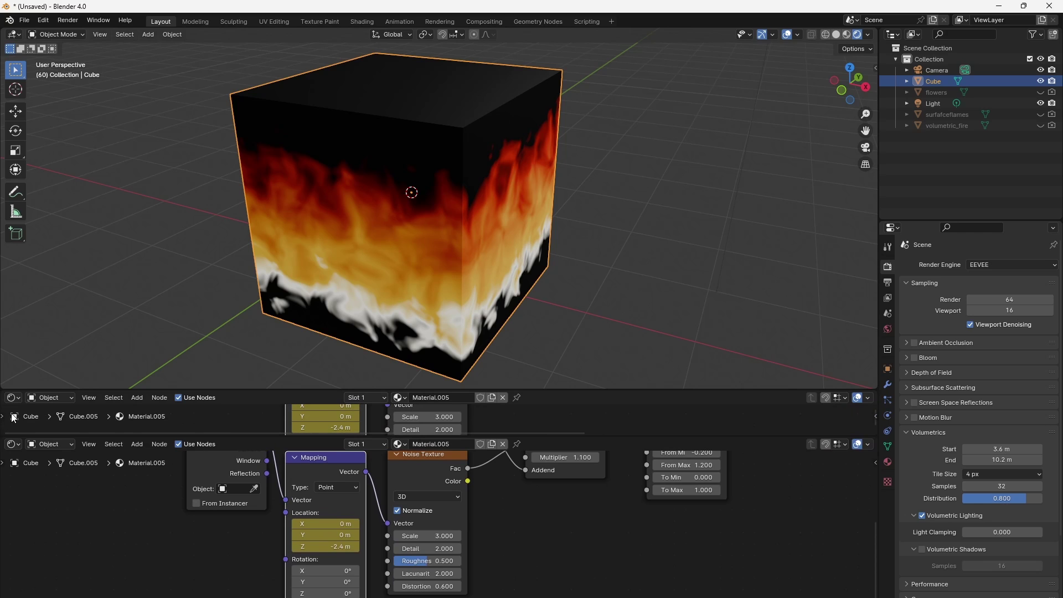
left_click(13, 398)
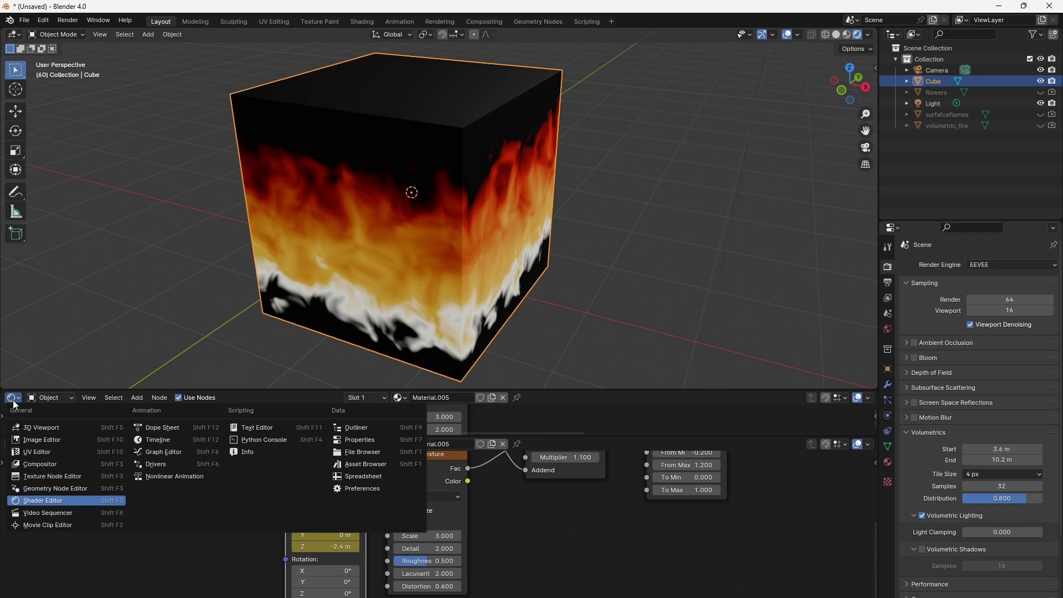
left_click(142, 439)
mouse_move(73, 419)
left_mouse_down()
mouse_move(225, 428)
mouse_move(81, 423)
left_mouse_up()
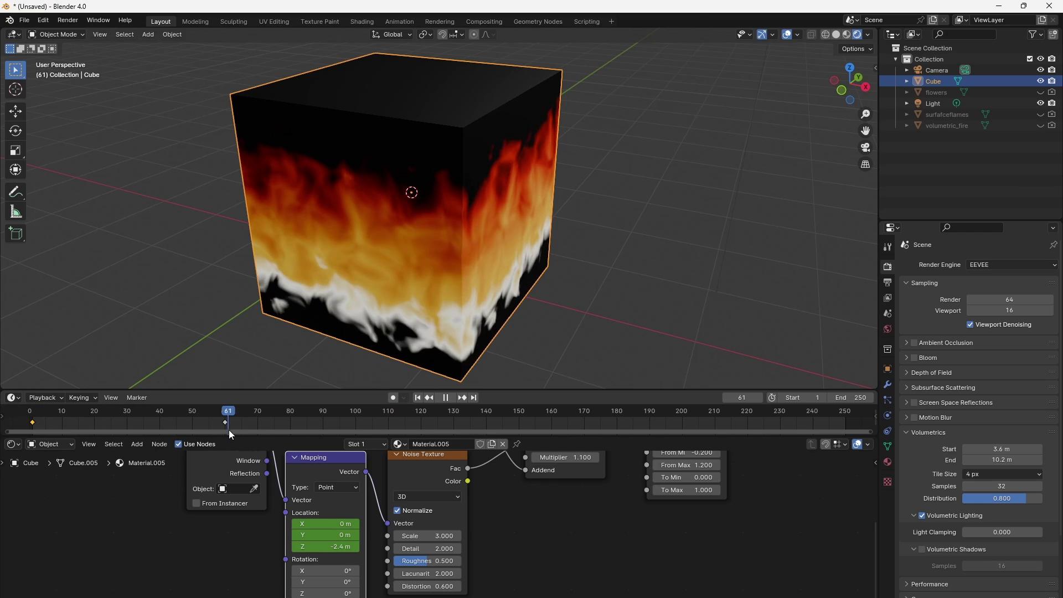
left_click_drag(231, 430, 78, 422)
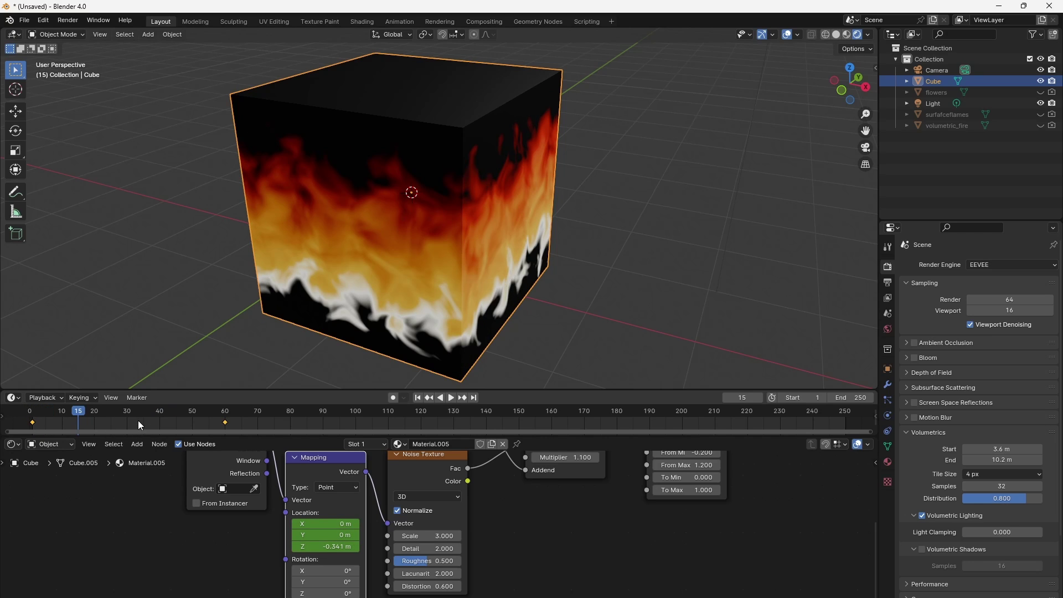
key("t")
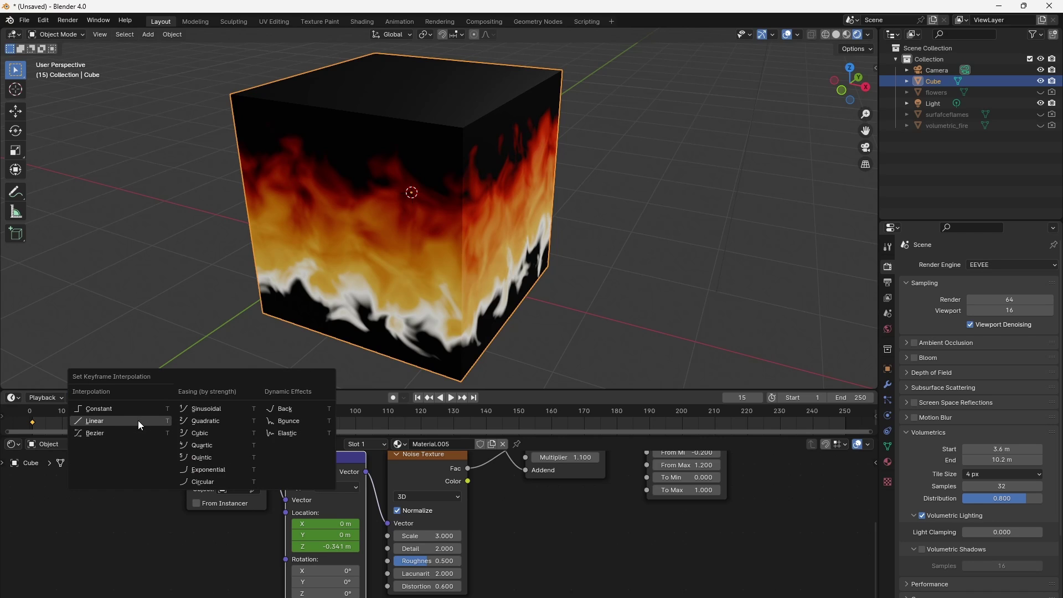
left_click(138, 421)
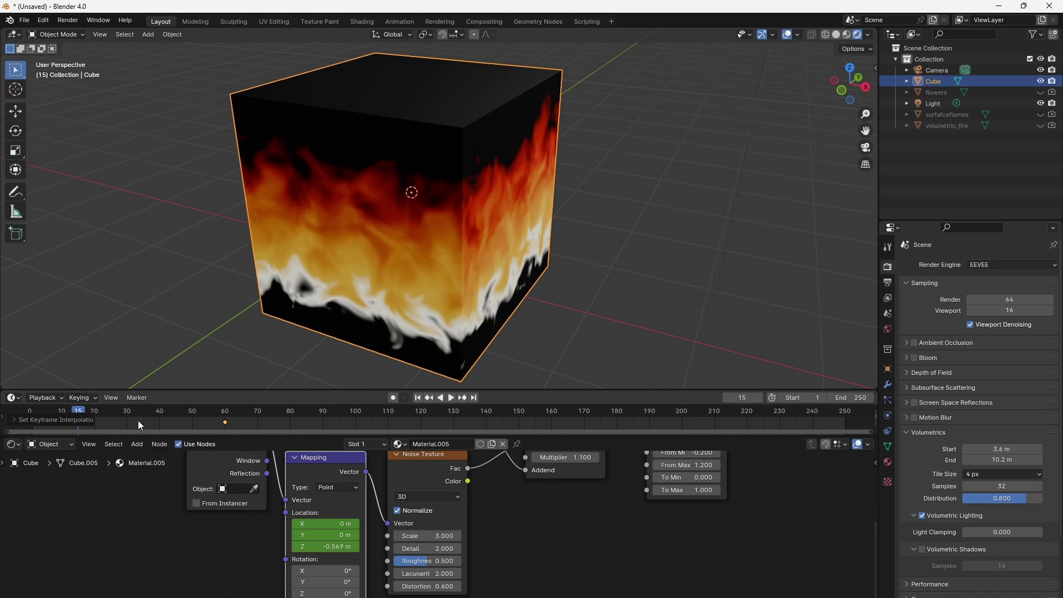
key("space")
left_click(67, 412)
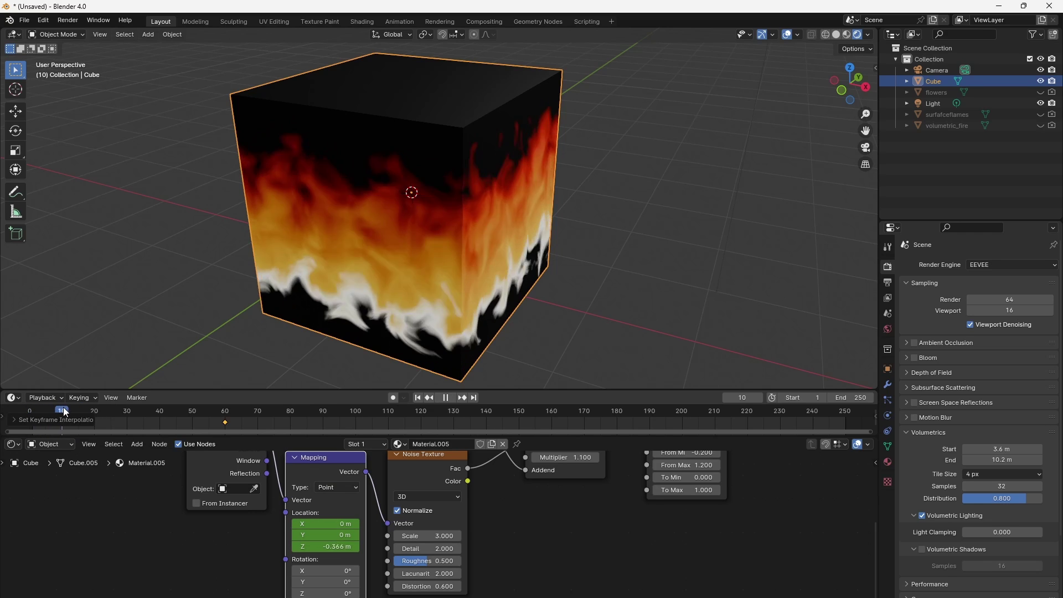
left_click_drag(66, 411, 111, 433)
key("space")
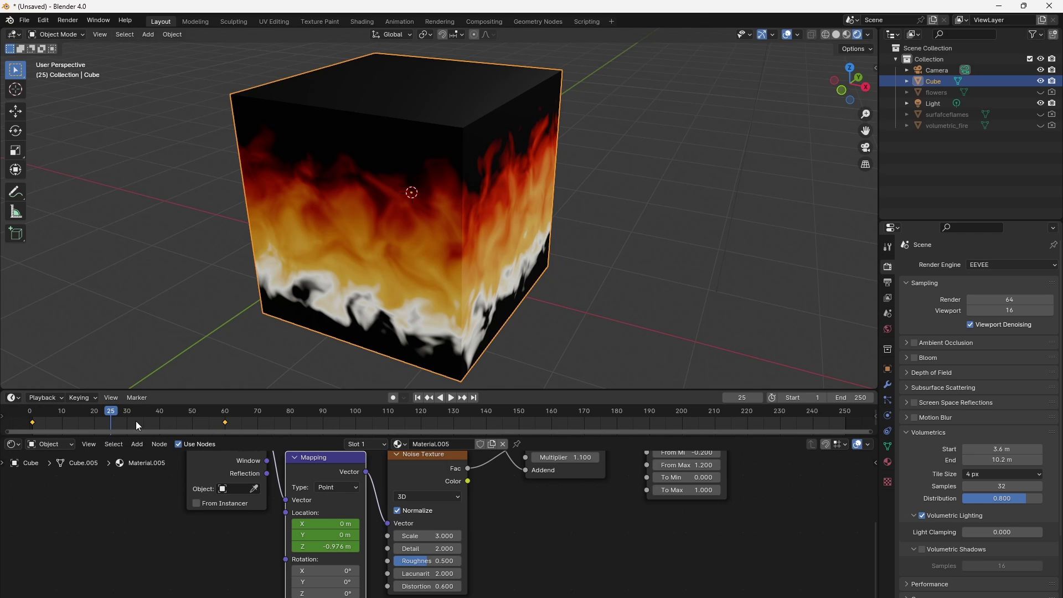
key("shift+e")
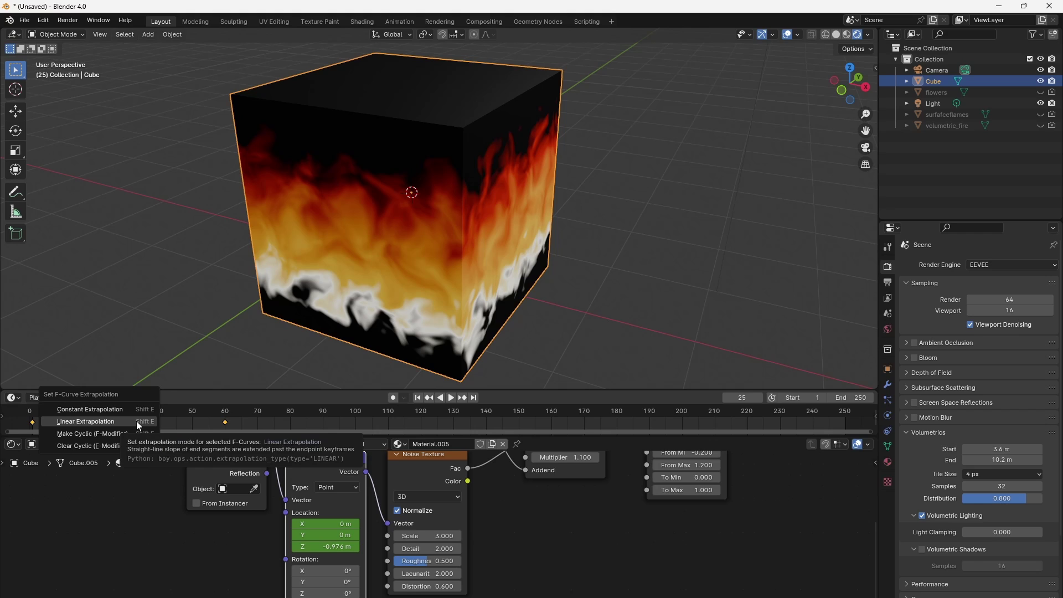
left_click(136, 420)
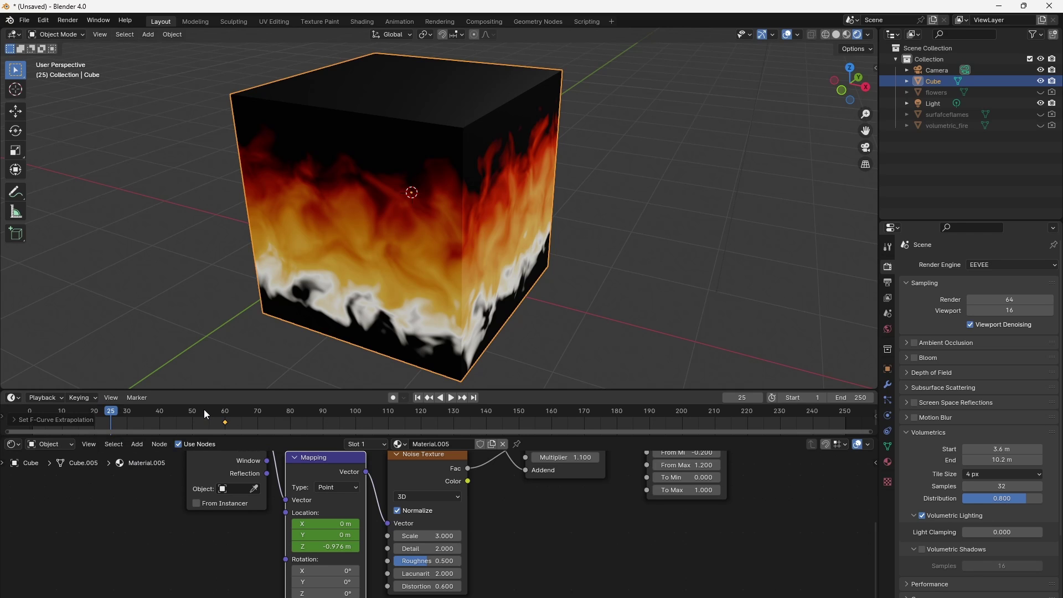
key("space")
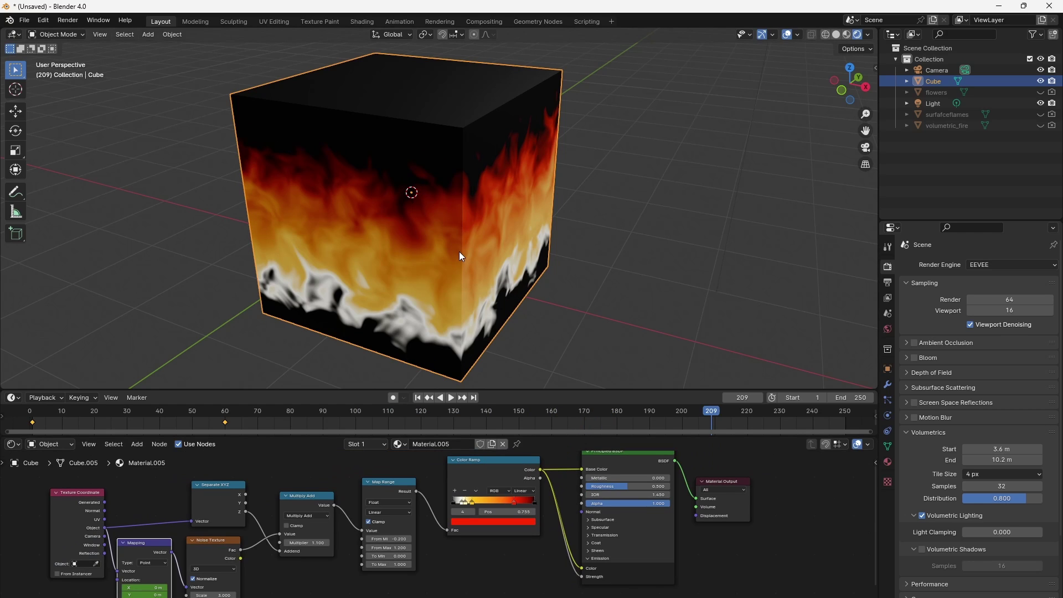
Shift the fire cube left along X and place a duplicate to its right.
key("g")
key("x")
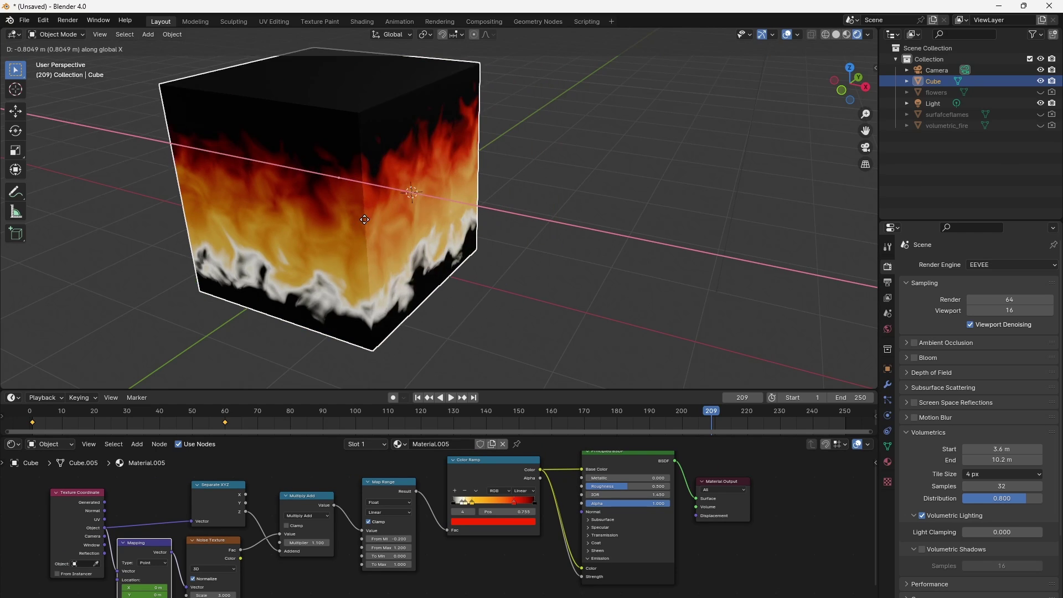
left_click(421, 243)
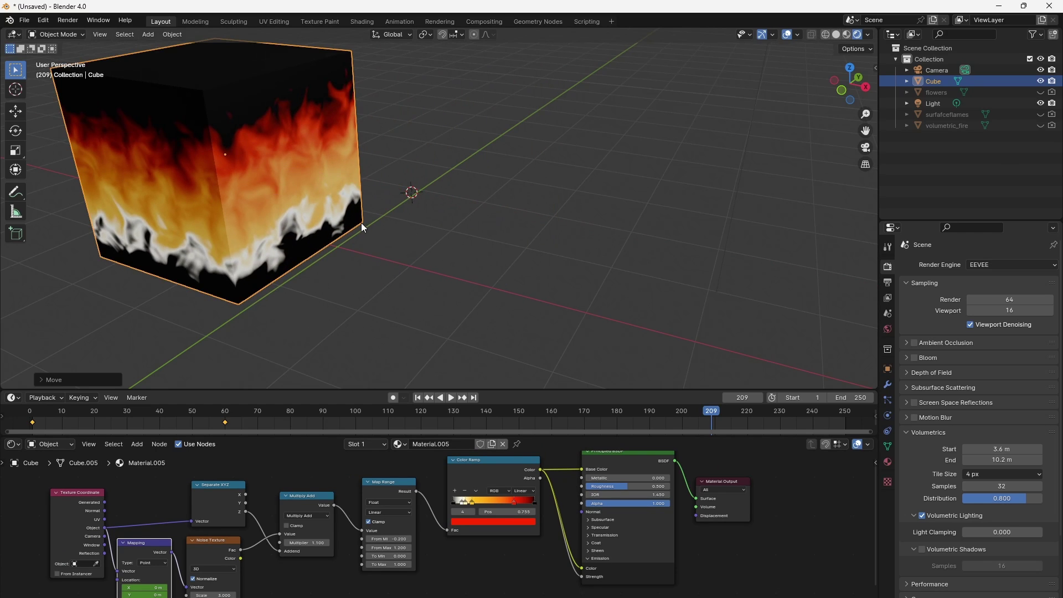
key("shift+d")
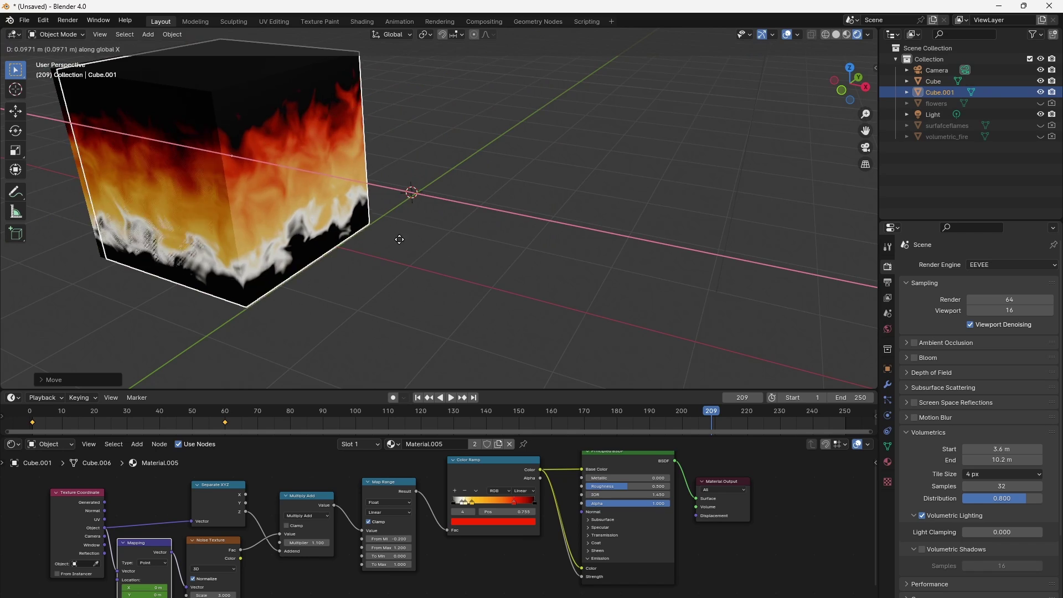
left_click(645, 328)
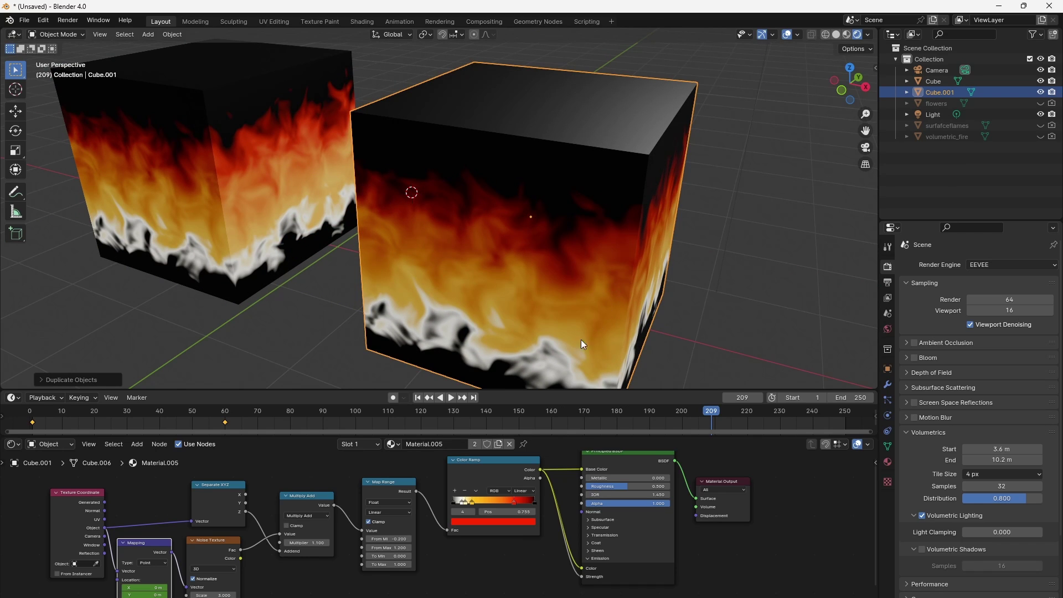
Give the copy its own single-user material named 'volumetric fire'.
left_click(474, 445)
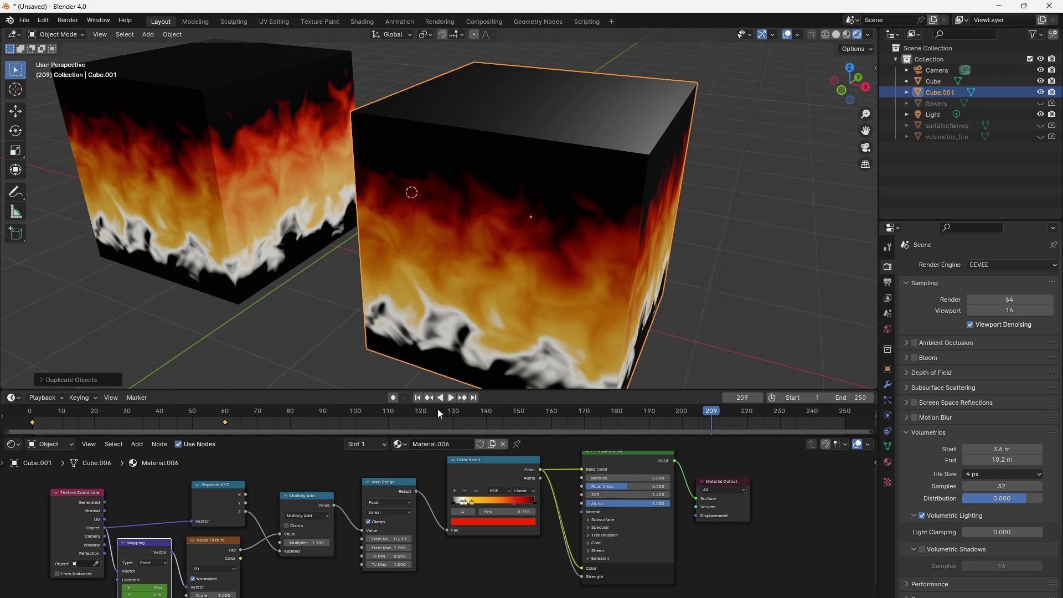
left_click(450, 445)
type("volumetric fire")
key("Return")
Delete the Principled BSDF node from the volumetric fire material.
left_click_drag(633, 465, 629, 478)
key("x")
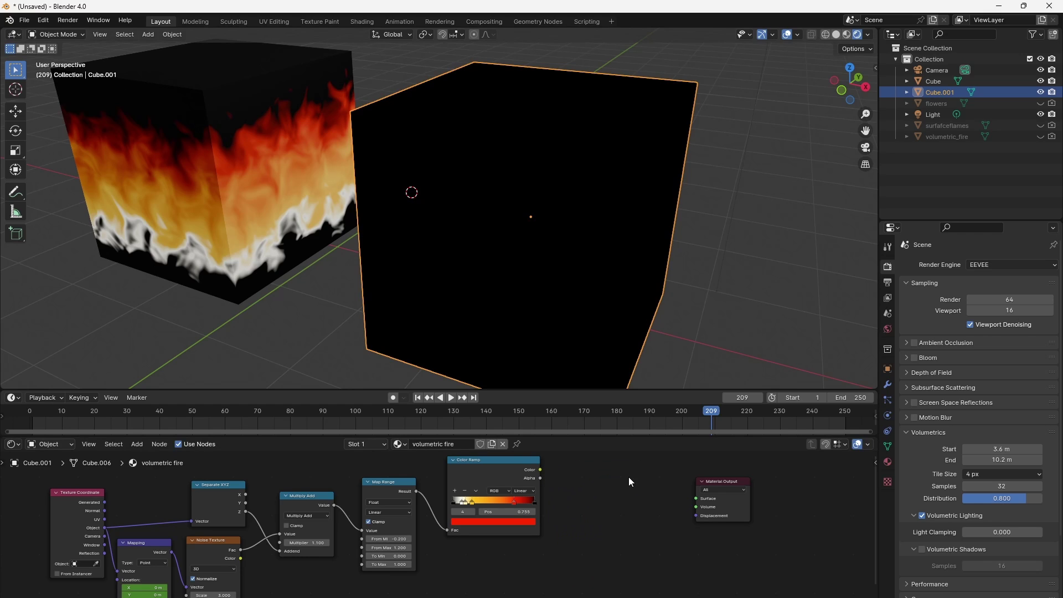
key("shift+a")
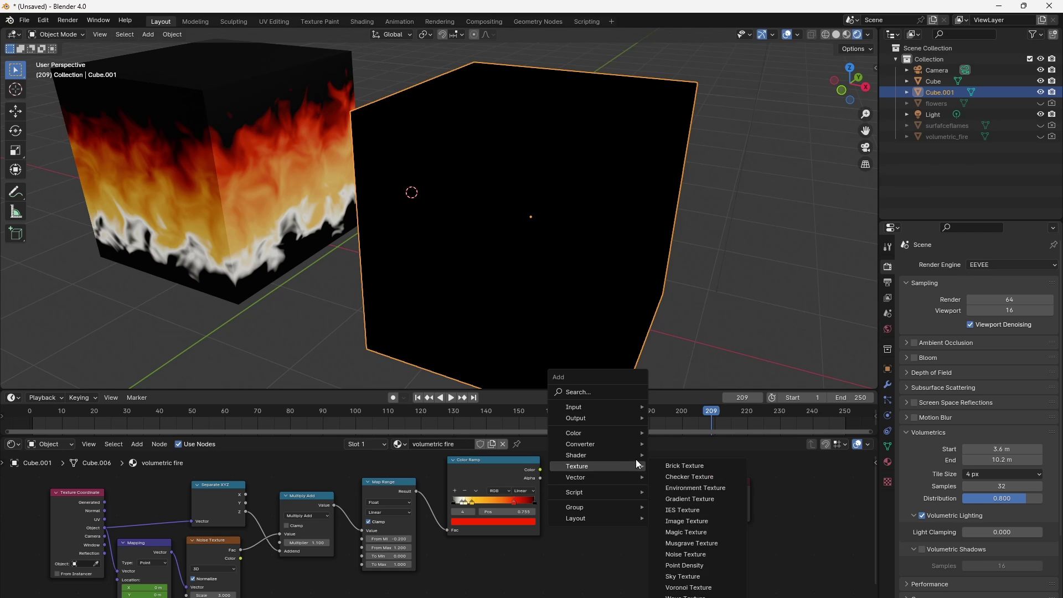
Add a Principled Volume node and link the Color Ramp color to its Color input.
mouse_move(625, 455)
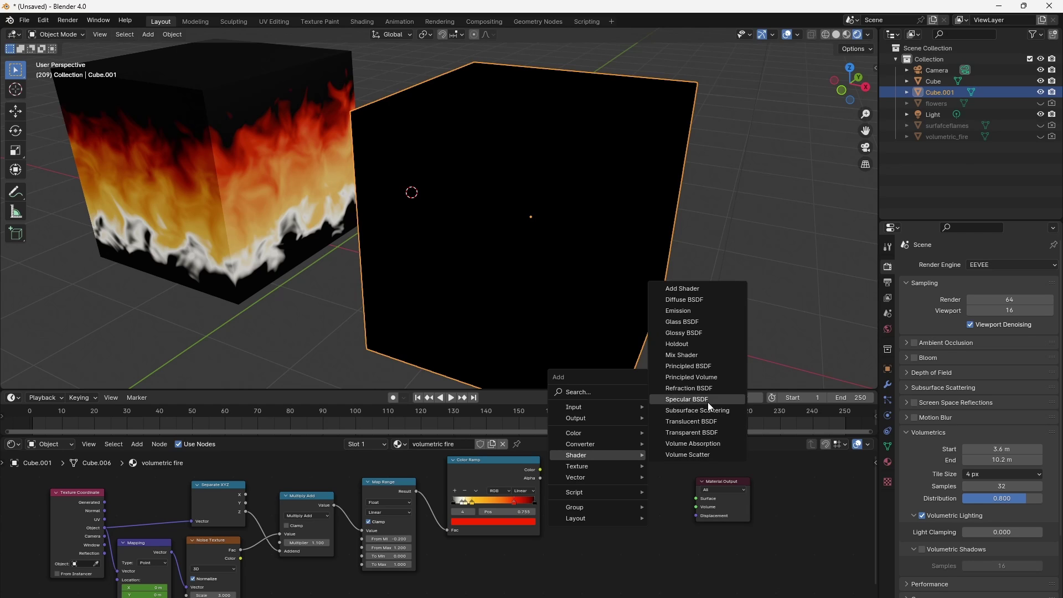
left_click(713, 377)
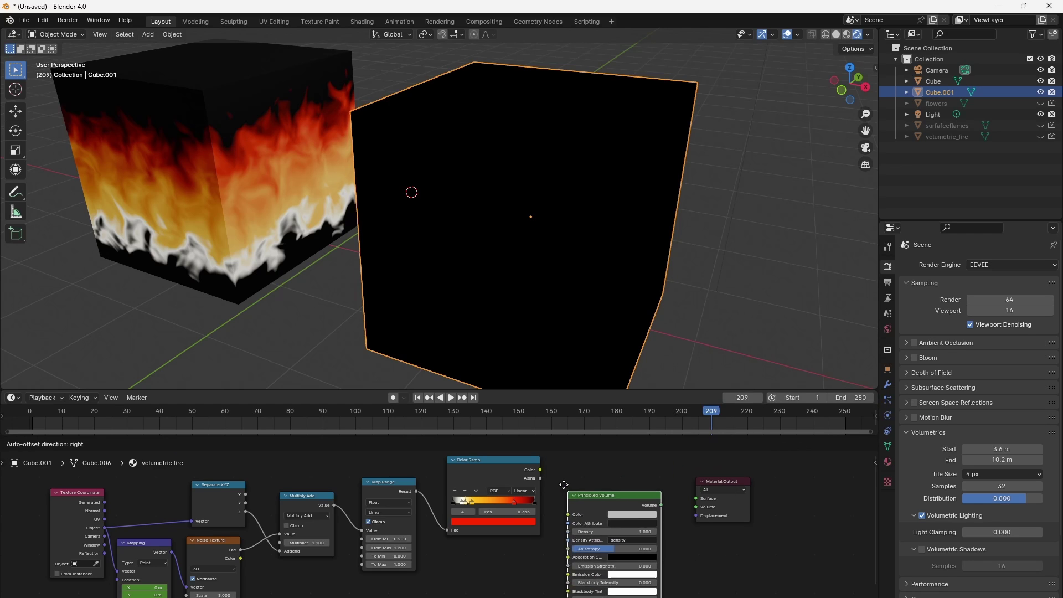
left_click_drag(540, 469, 572, 495)
scroll(552, 521, "up", 3)
middle_click_drag(602, 527, 370, 527)
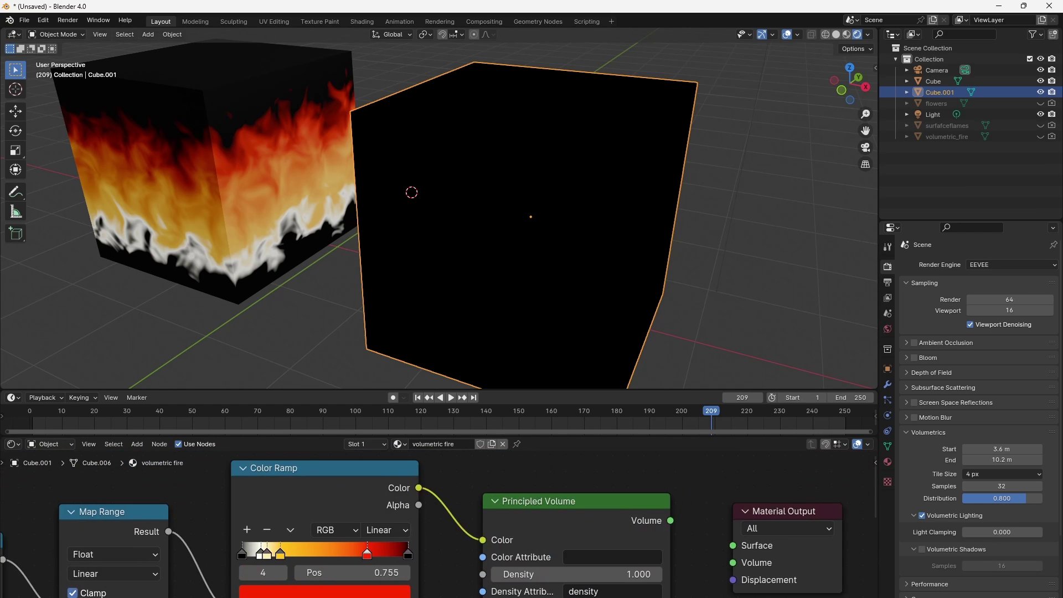
left_click_drag(343, 497, 333, 575)
middle_click_drag(439, 595, 433, 505)
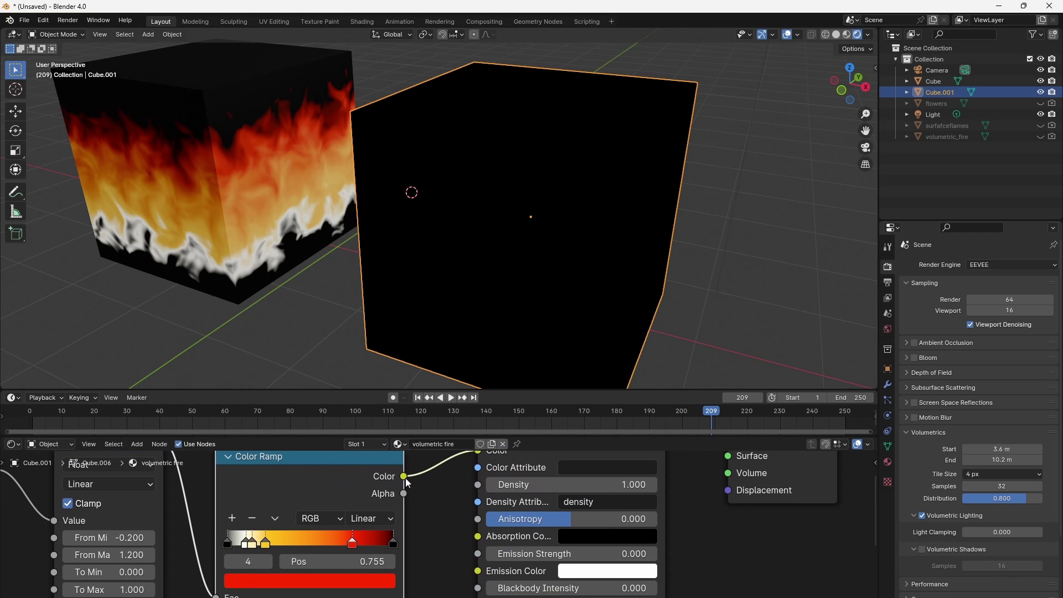
Link the Color Ramp to Density and Emission Color, and set Emission Strength to 1.
left_click_drag(404, 476, 480, 485)
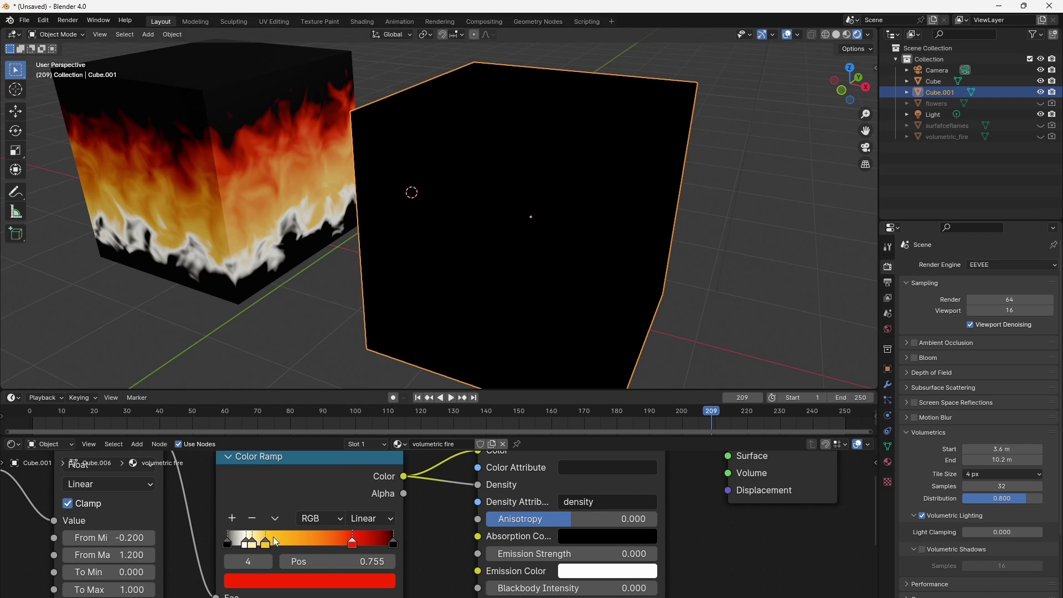
left_click(403, 481)
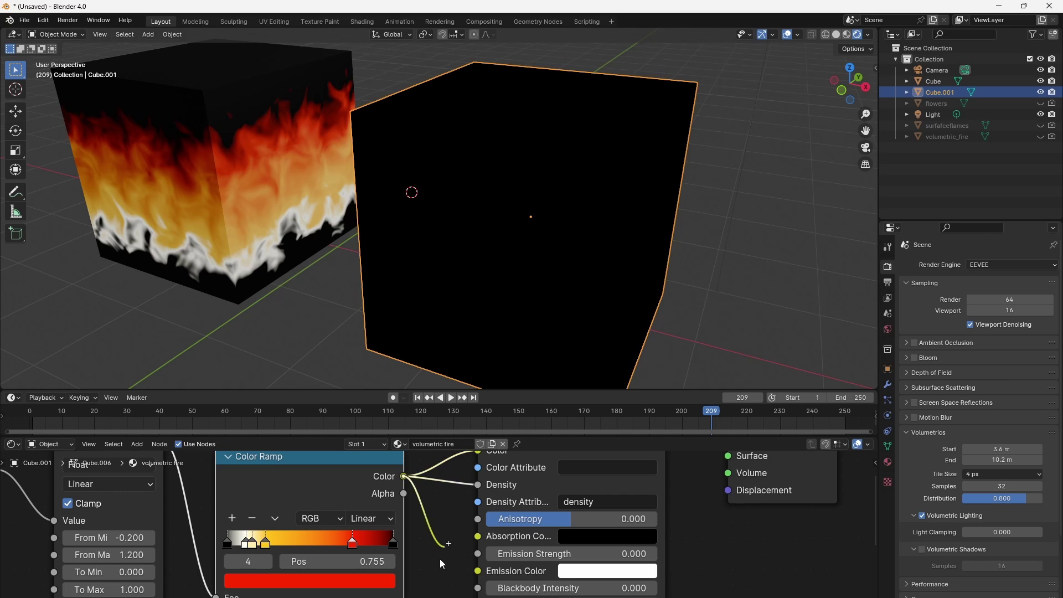
left_click_drag(440, 561, 472, 576)
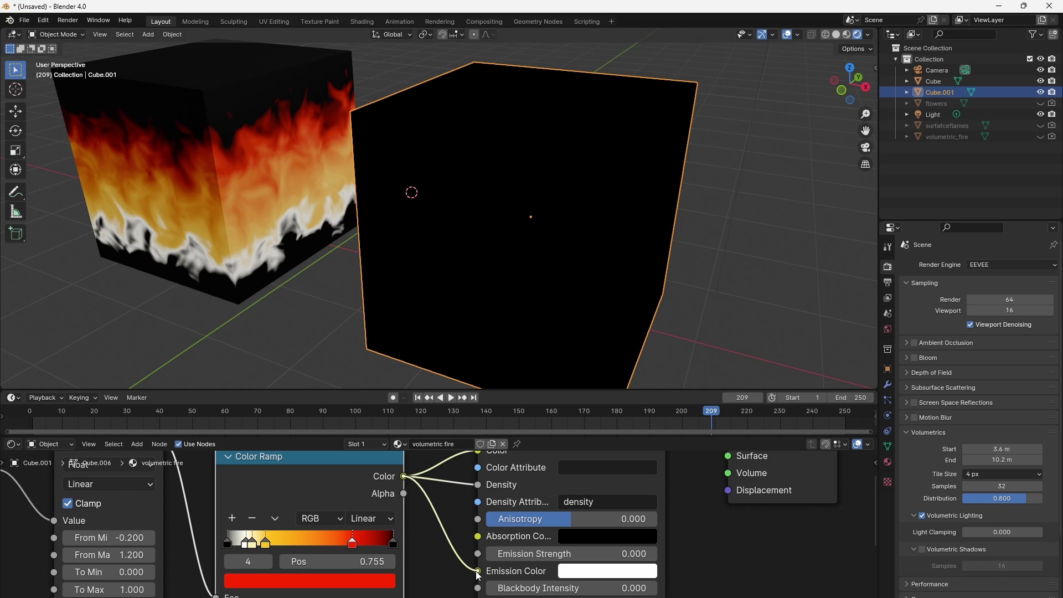
left_click(566, 552)
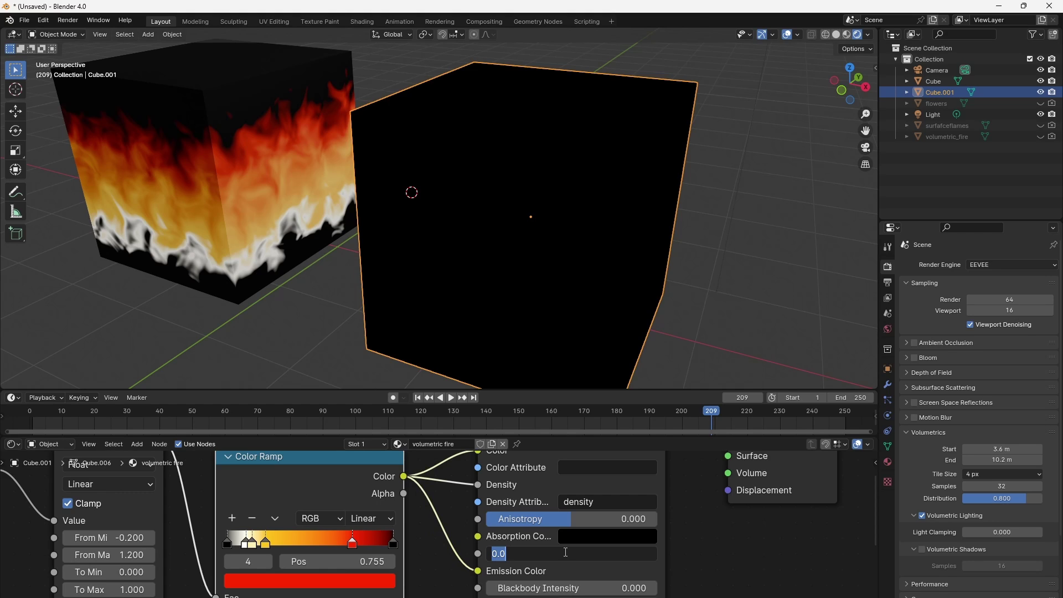
type("1")
key("Return")
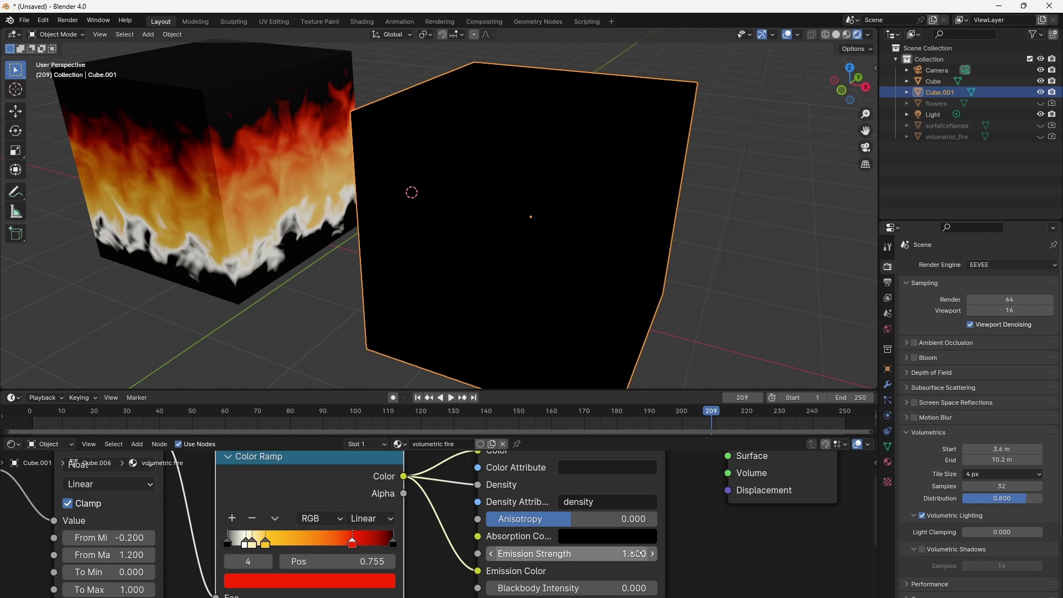
Nudge the Color Ramp's first and last stops slightly inward.
left_click_drag(390, 549, 387, 549)
left_click_drag(227, 544, 230, 543)
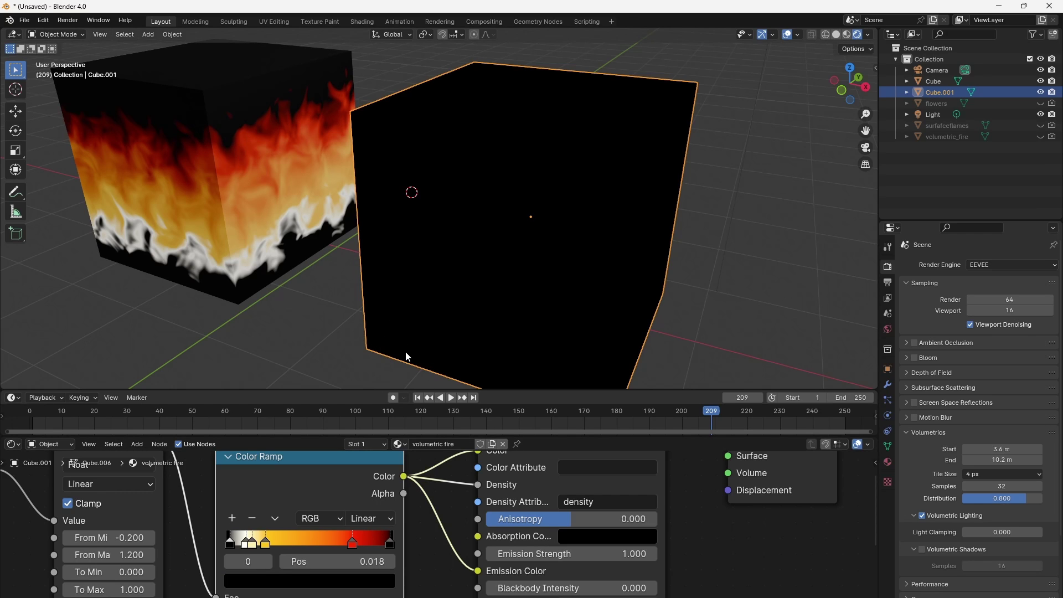
scroll(404, 343, "down", 4)
scroll(636, 570, "down", 3)
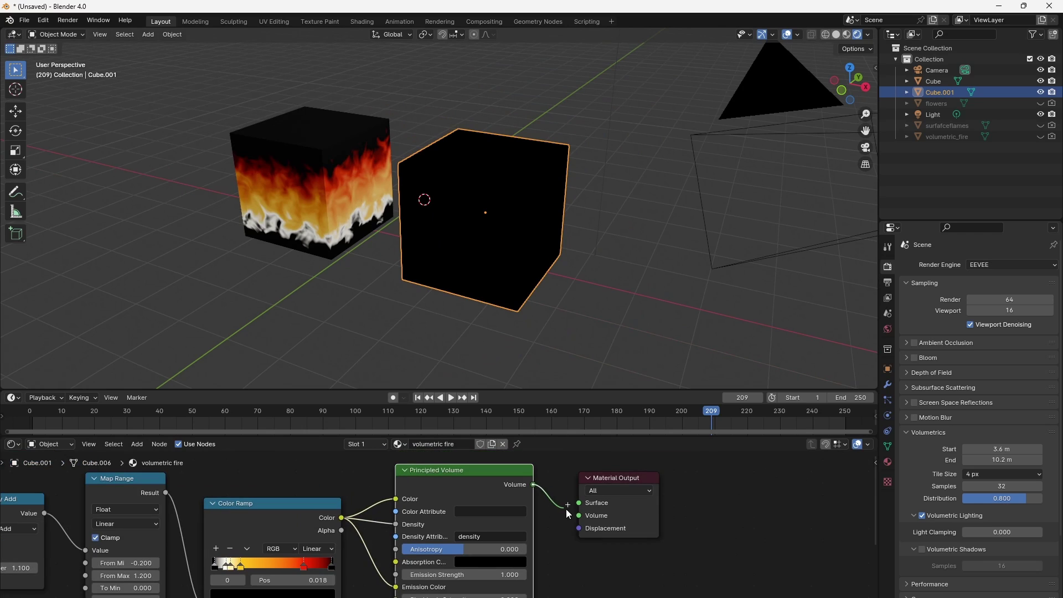
Connect Principled Volume to the Material Output's Volume socket and inspect the glowing second cube.
left_click_drag(577, 513, 579, 515)
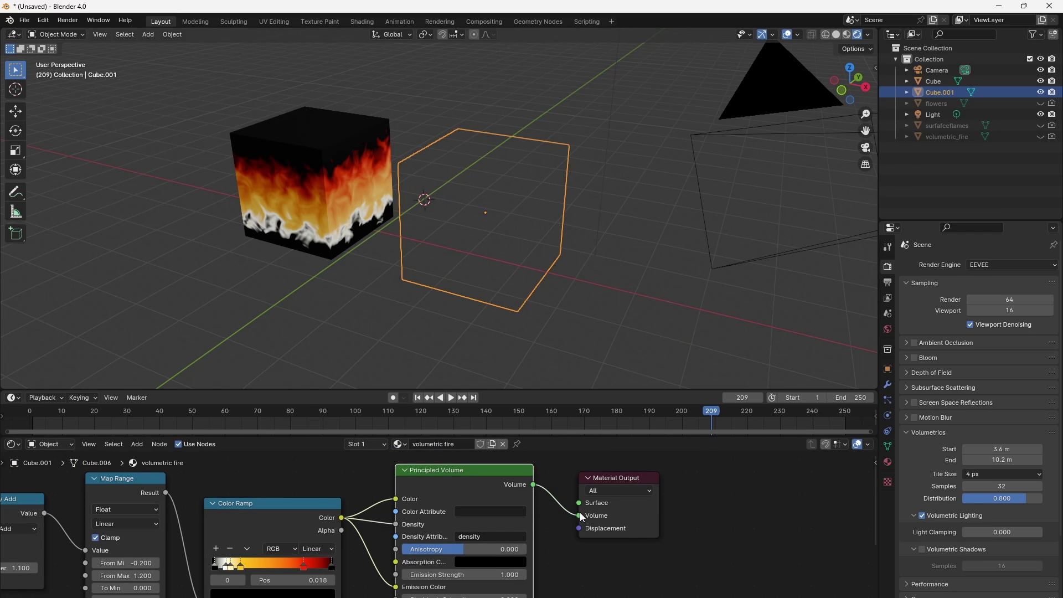
left_click(601, 518)
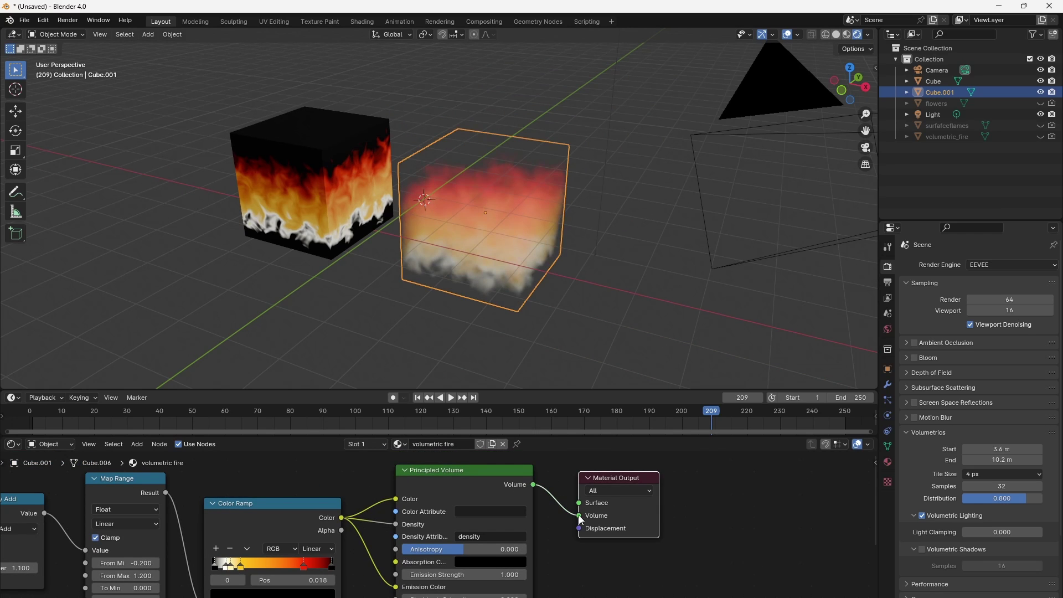
middle_click_drag(556, 260, 513, 303)
scroll(552, 268, "up", 5)
scroll(525, 286, "down", 5)
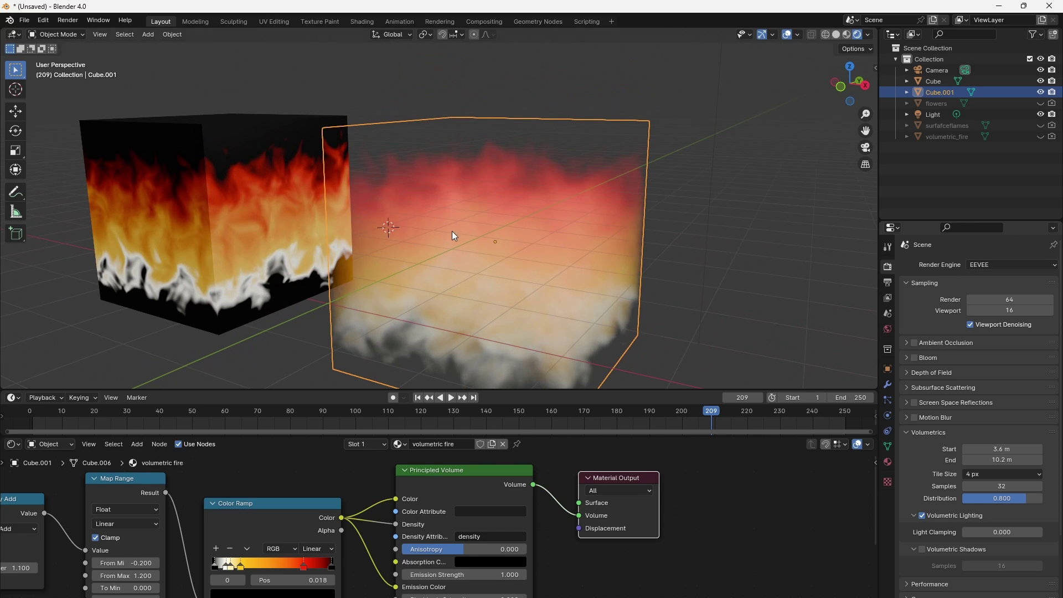
scroll(452, 238, "down", 6)
scroll(468, 344, "up", 6)
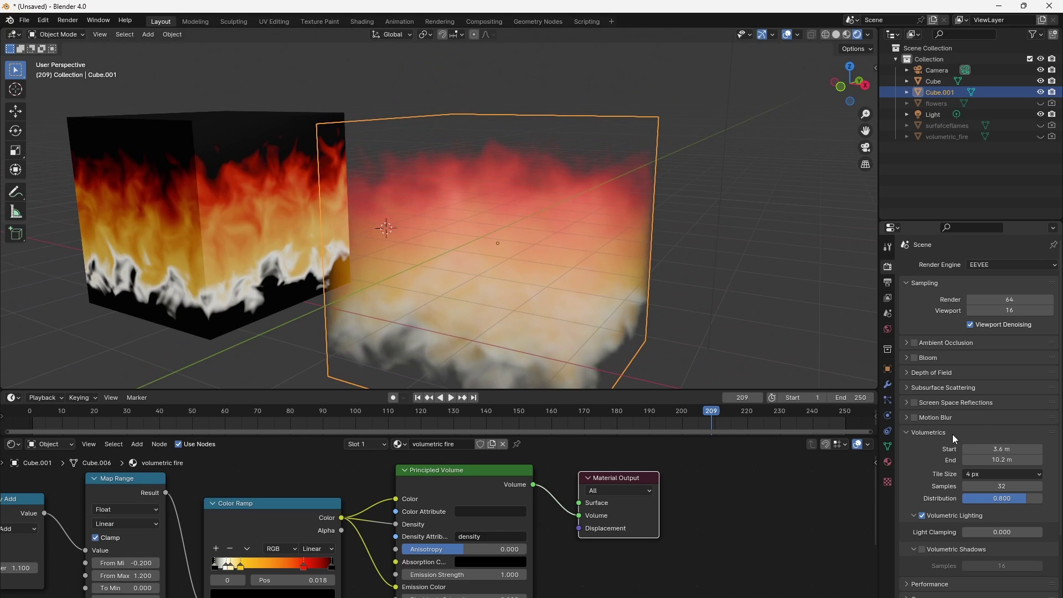
left_click(1004, 461)
type("10.2")
key("Return")
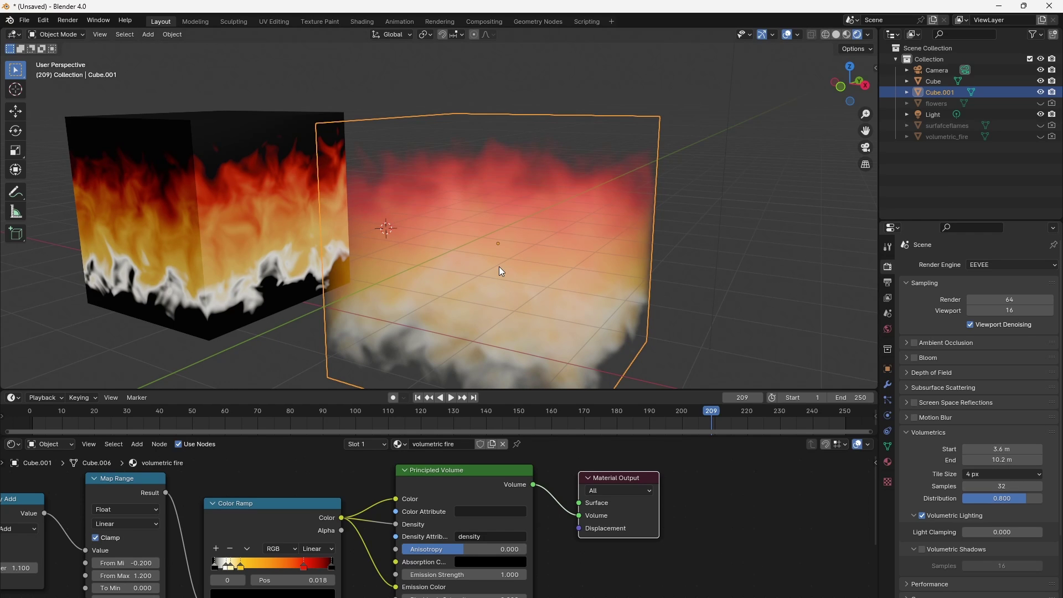
left_click(971, 461)
left_click(973, 461)
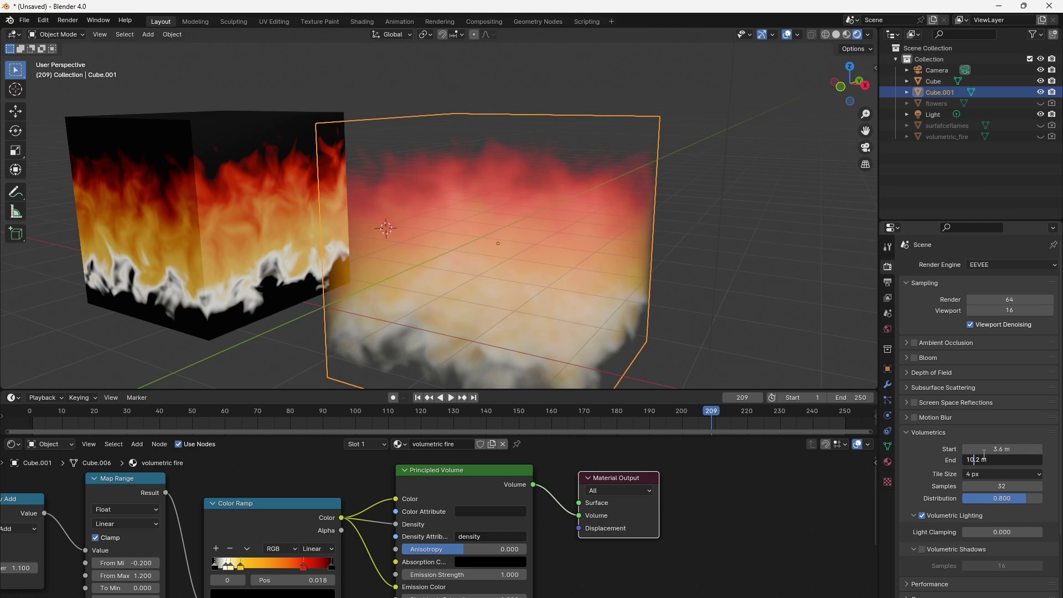
type("00")
left_click(980, 449)
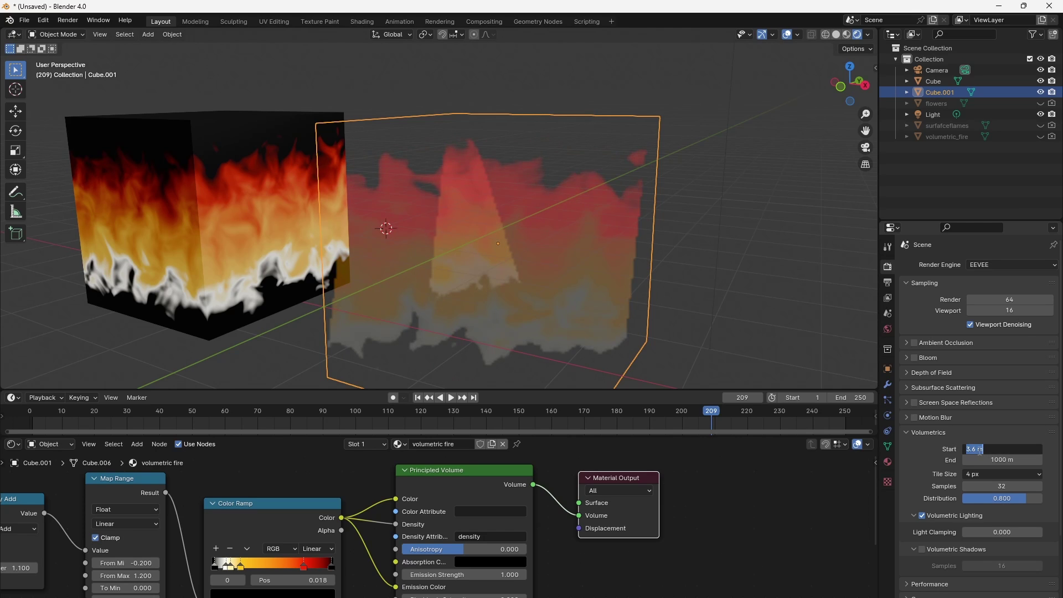
type("0.01")
key("Return")
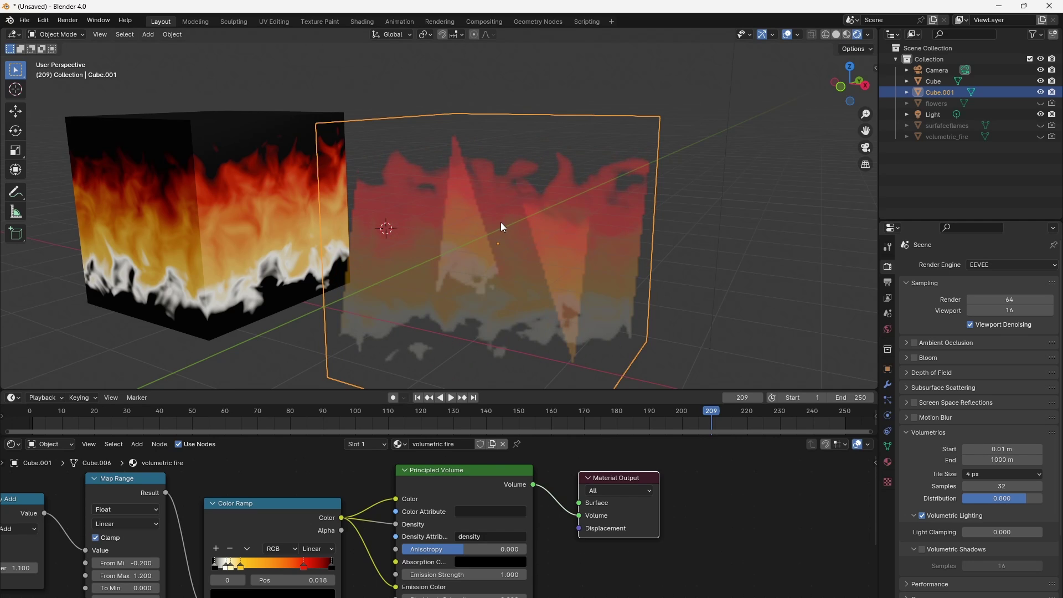
left_click_drag(991, 449, 1010, 449)
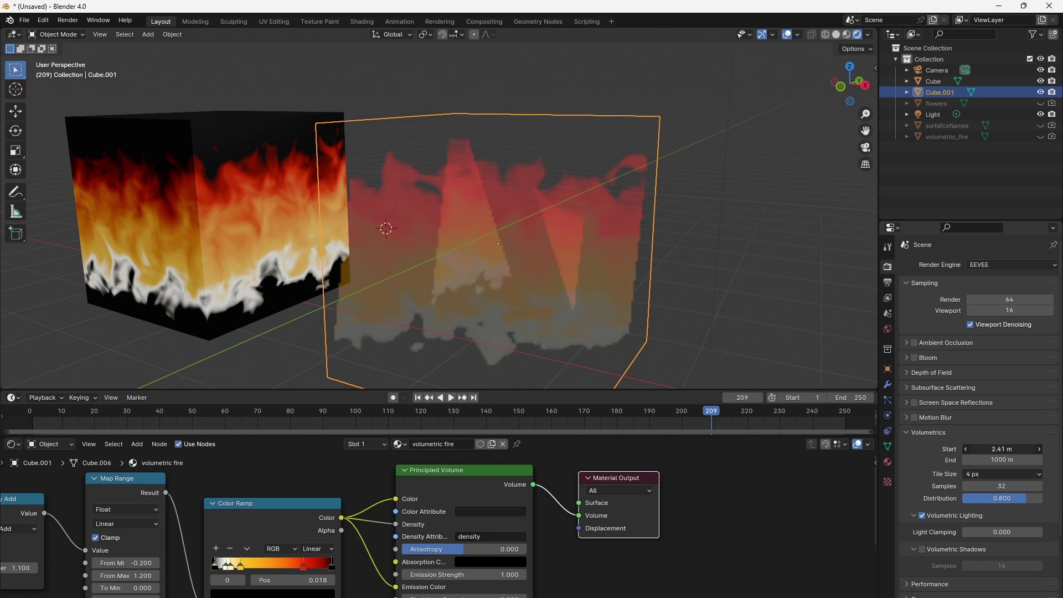
left_click(1001, 459)
type("10")
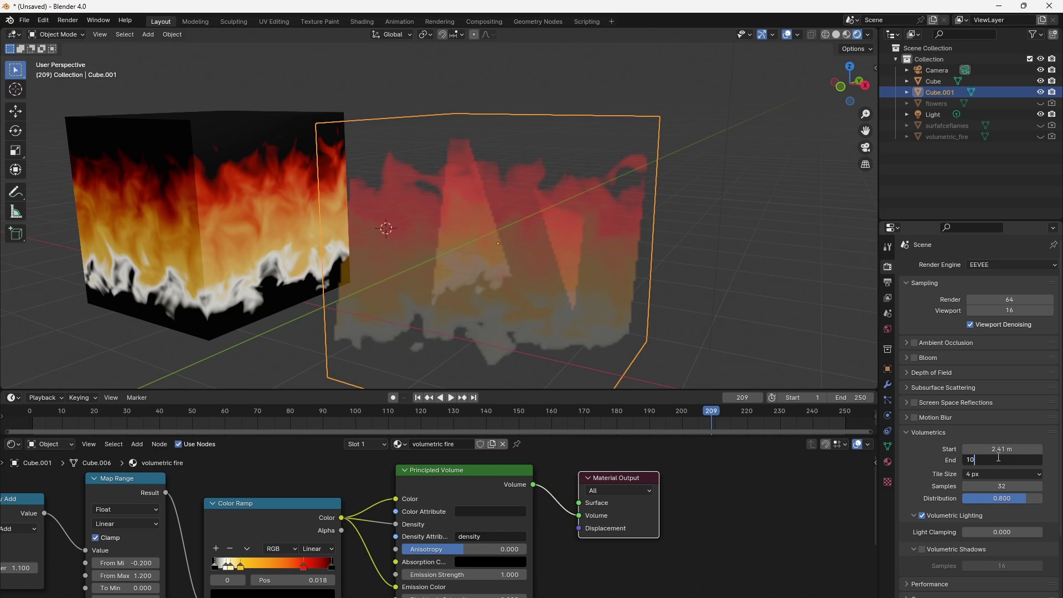
key("Return")
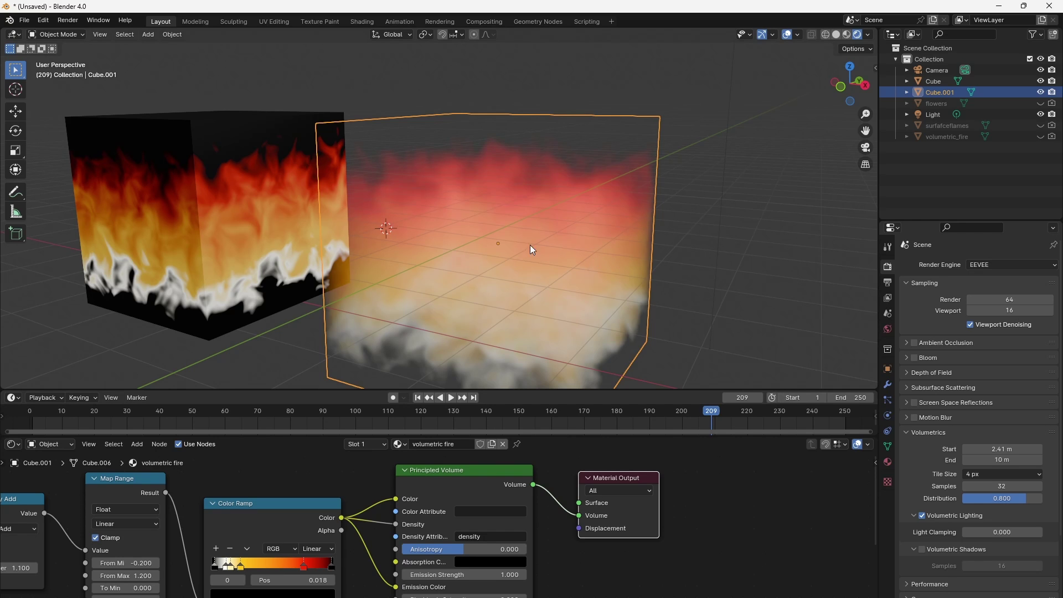
middle_click_drag(531, 258, 486, 273)
middle_click_drag(577, 300, 517, 203)
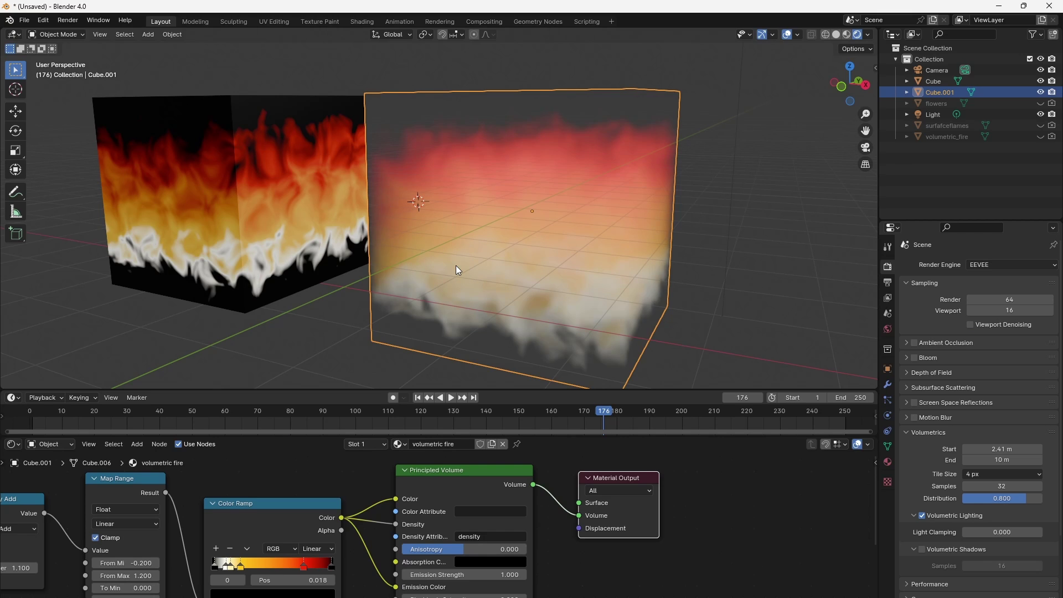
Step the timeline forward frame by frame up to frame 215.
key("Right")
key("Right")
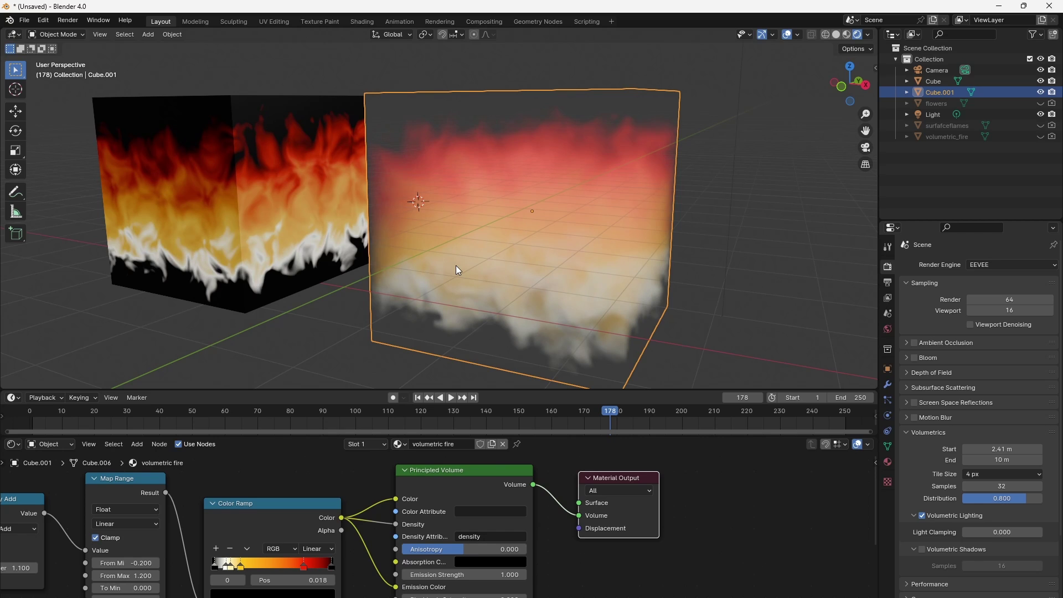
key("Right")
key("Right")
key("Right")
key("Right")
key("Right")
key("Right")
key("Right")
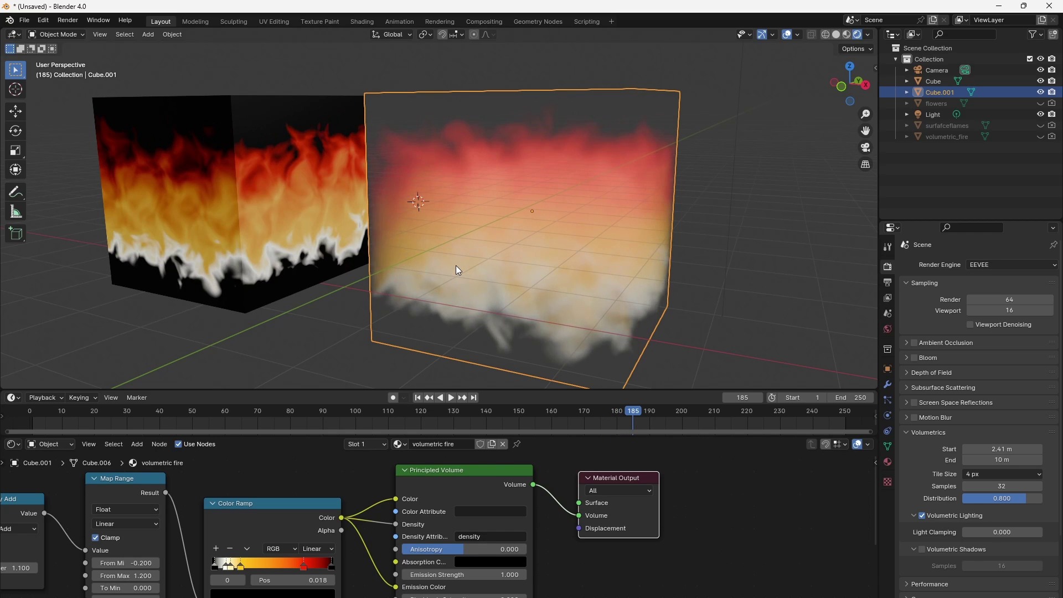
key("Right")
key("Right")
key("Right")
key("Right")
key("Right")
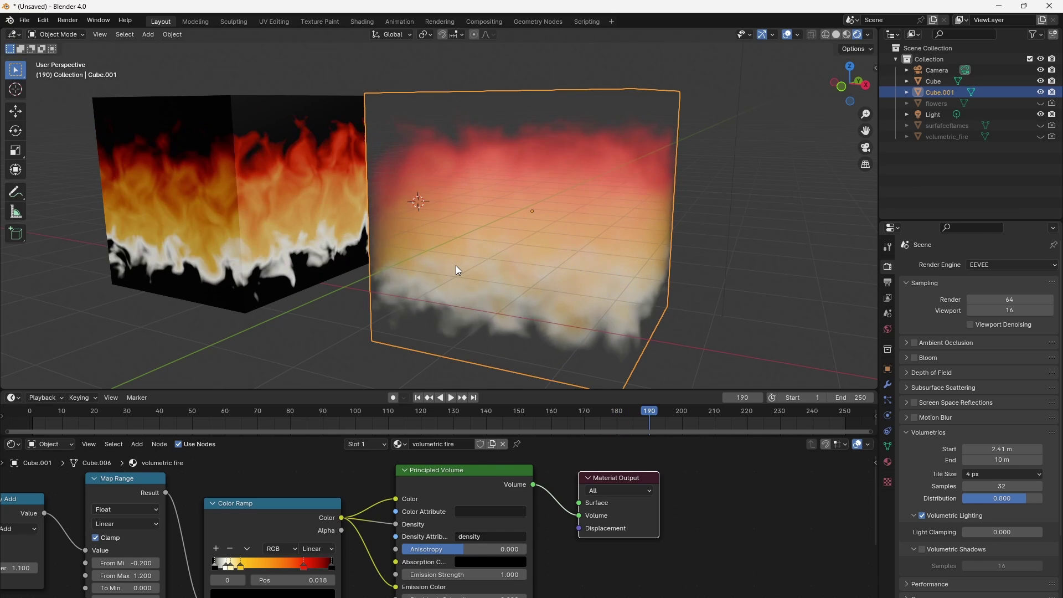
key("Right")
key("Right")
key("Right")
key("Right")
key("Right")
key("Right")
key("Right")
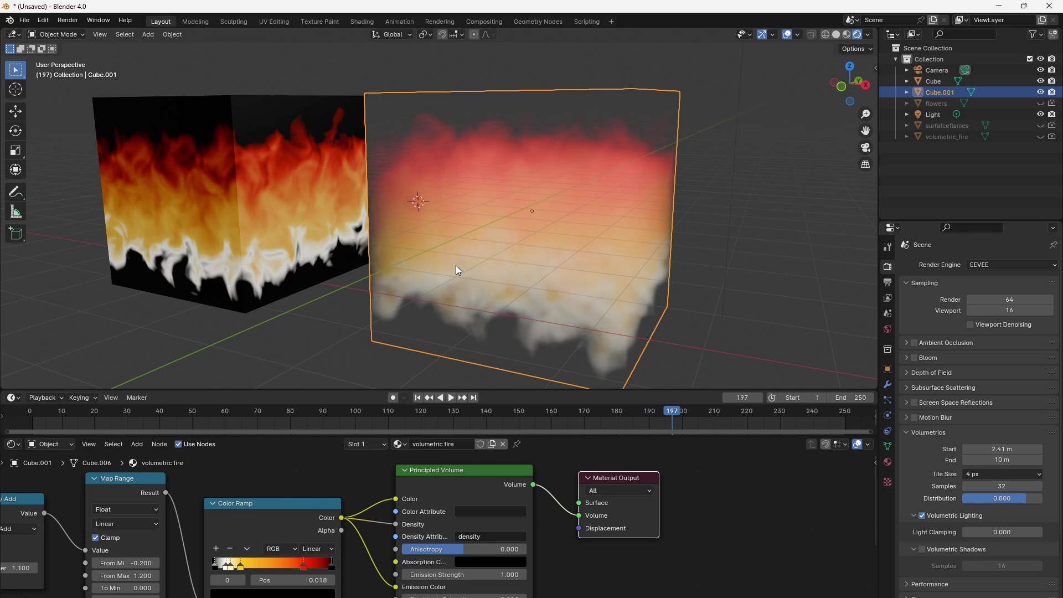
key("Right")
key("Right")
key("Right")
key("Right")
key("Right")
key("Right")
key("Right")
key("Right")
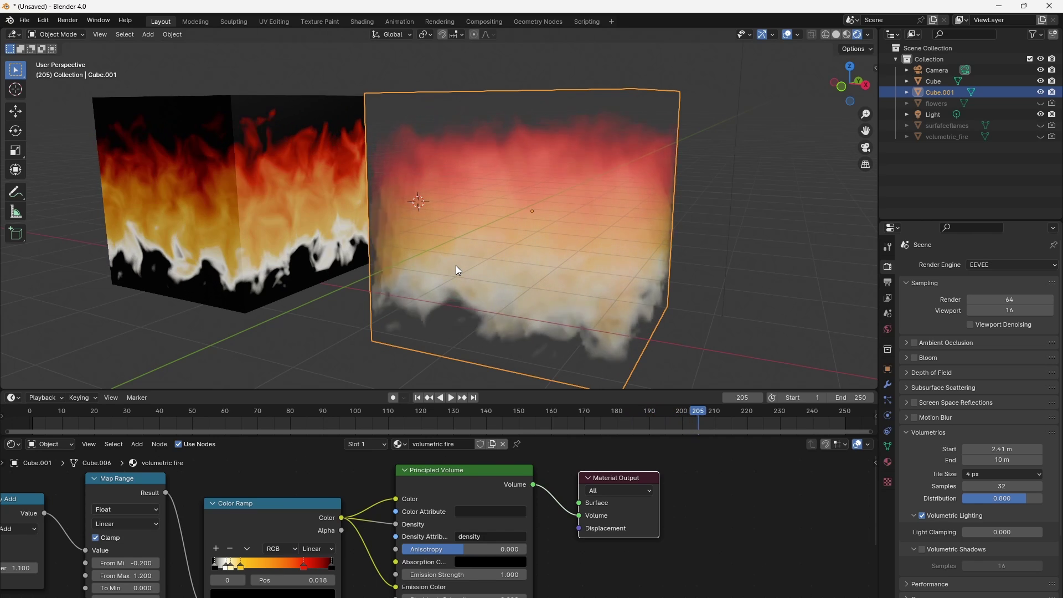
key("Right")
key("Right")
key("Right")
key("Right")
key("Right")
key("Right")
key("Right")
key("Right")
key("Right")
key("Right")
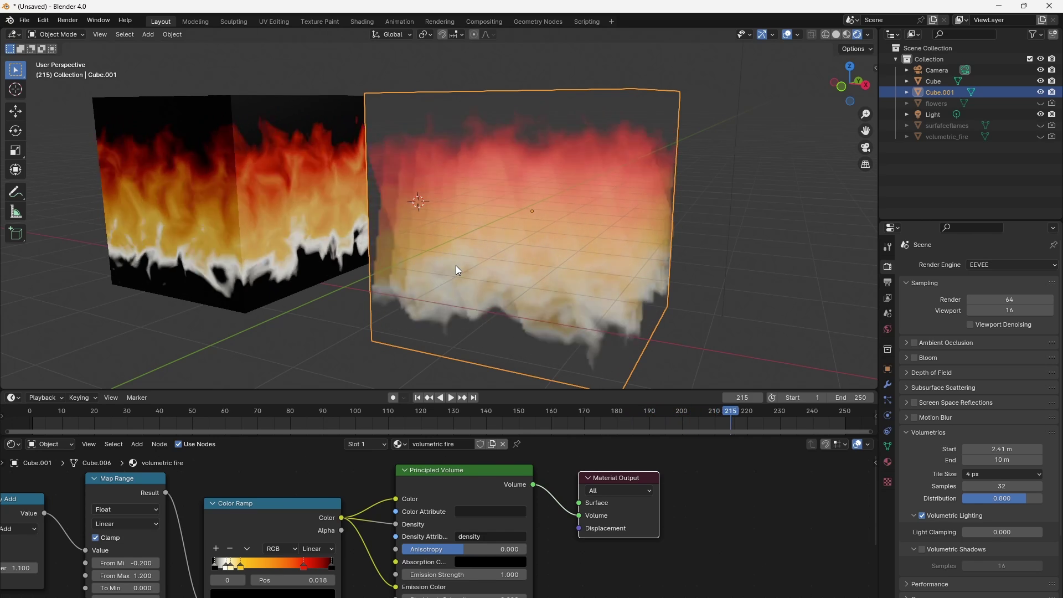
Play and stop the fire animation, then step to frame 68 and view the volume cube from above.
key("space")
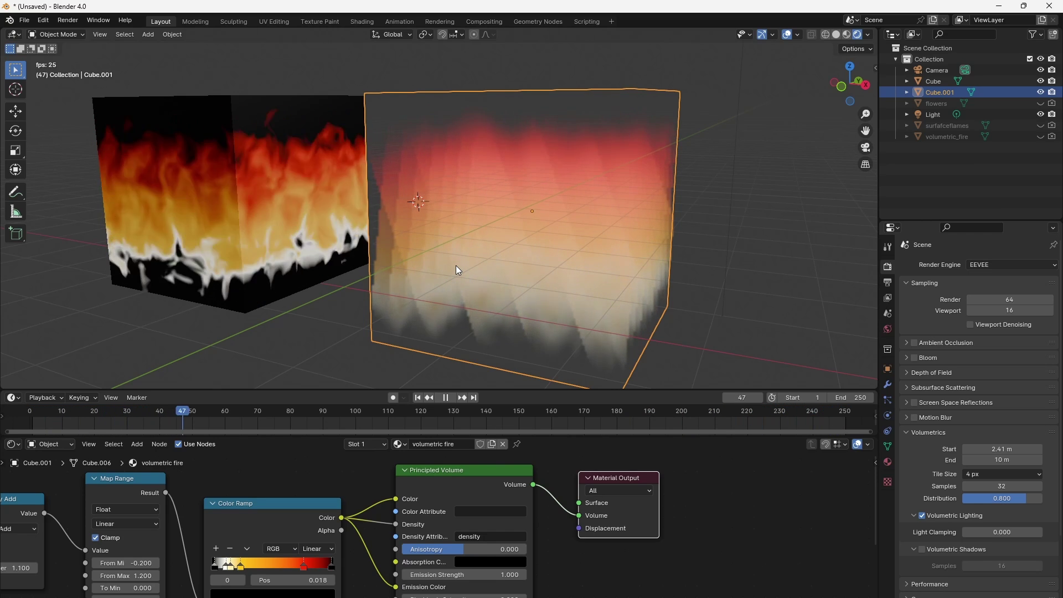
key("space")
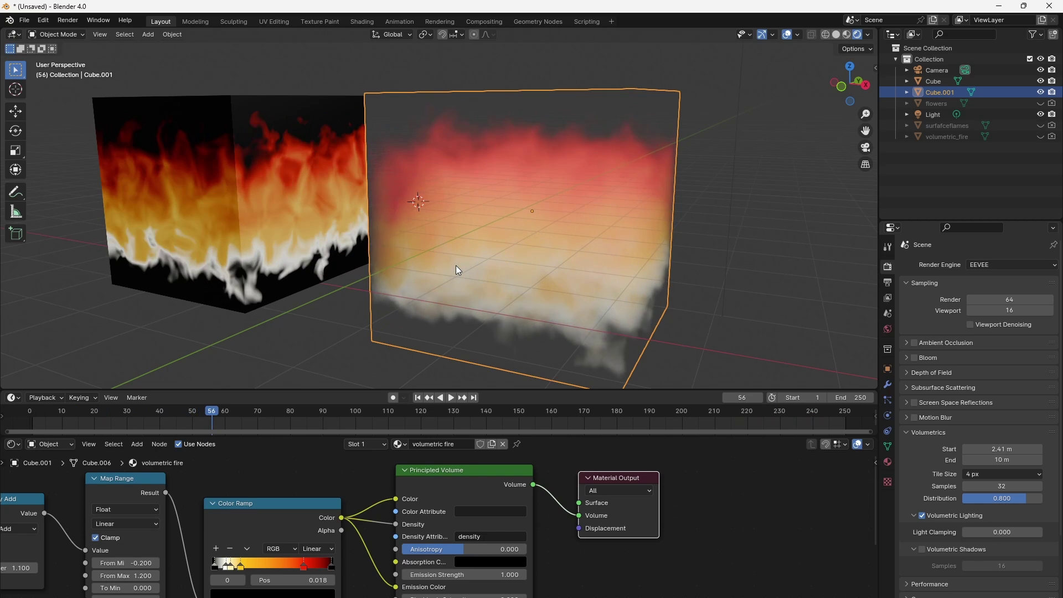
key("Right")
key("Right")
key("Right")
key("Right")
key("Right")
key("Right")
key("Right")
key("Right")
key("Right")
key("Right")
key("Right")
key("Right")
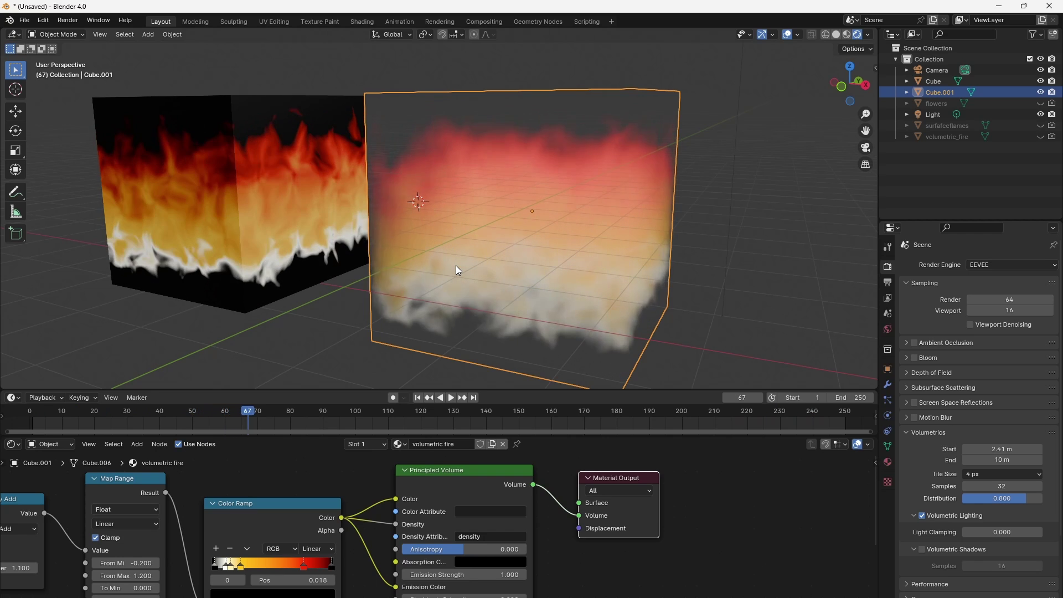
scroll(590, 271, "up", 3)
middle_click_drag(608, 268, 626, 285)
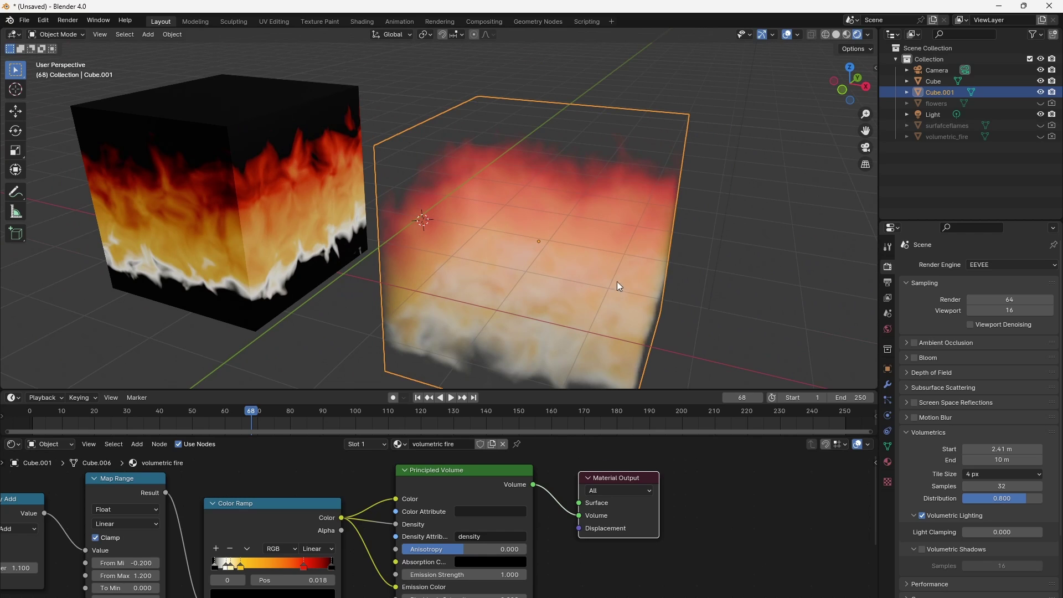
scroll(421, 498, "down", 3)
Add a Spherical Gradient Texture driven by Texture Coordinate Object output.
key("shift+a")
mouse_move(425, 438)
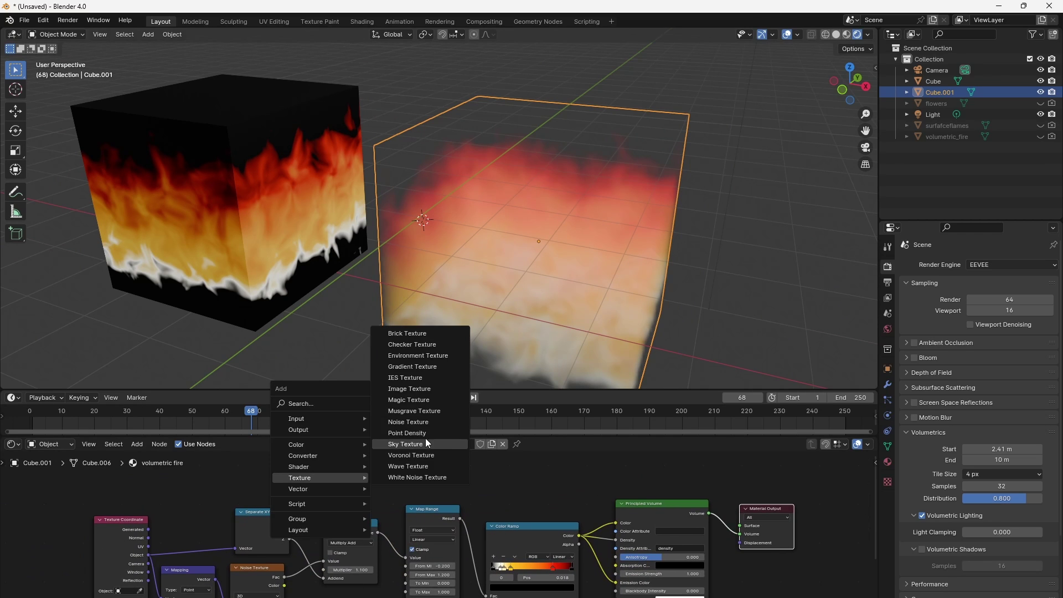
left_click(449, 368)
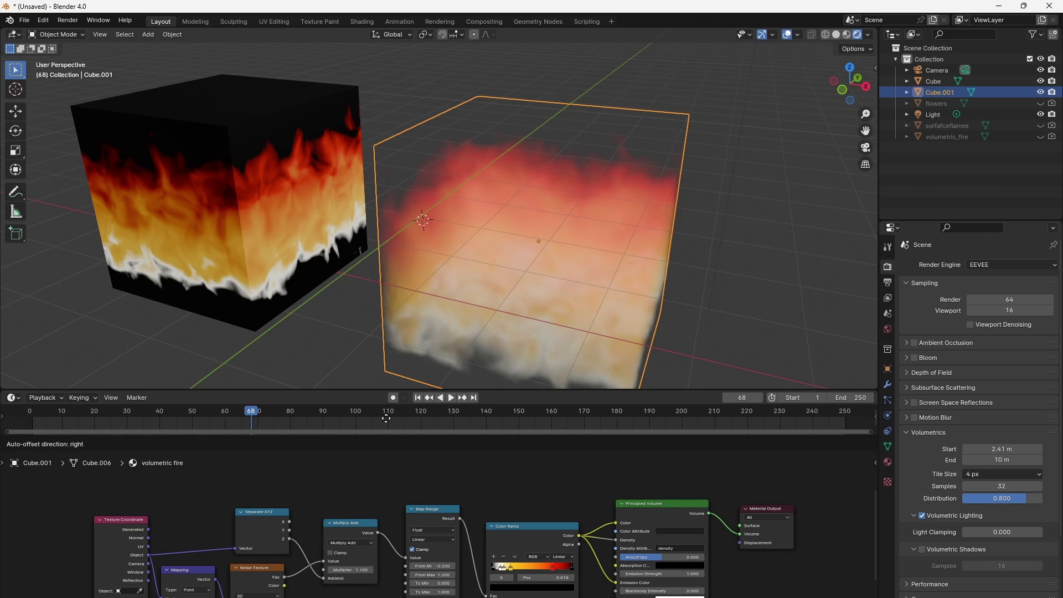
left_click(243, 481)
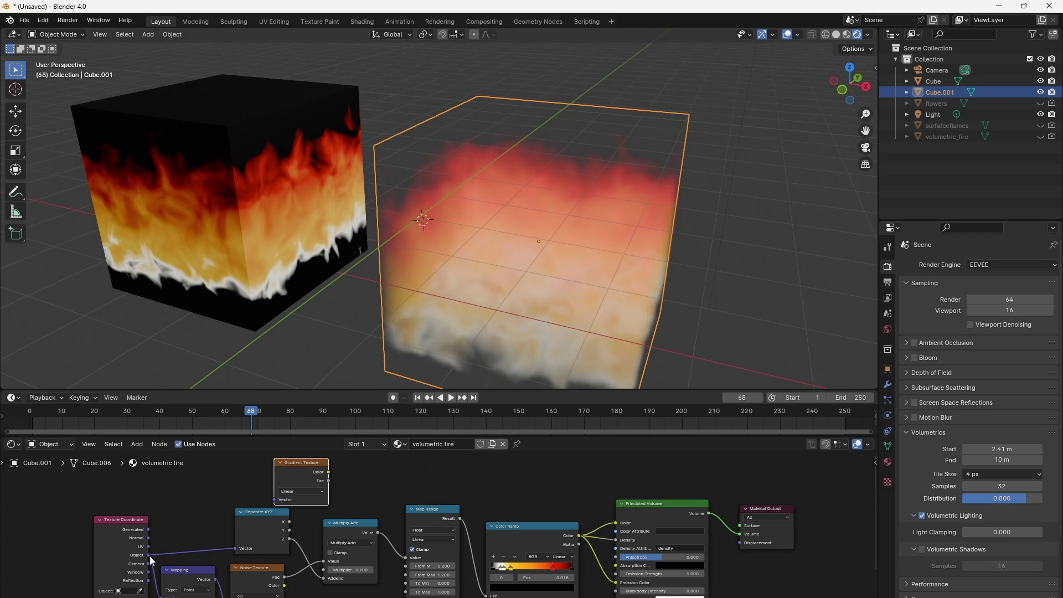
left_click_drag(150, 555, 275, 501)
scroll(323, 501, "up", 5)
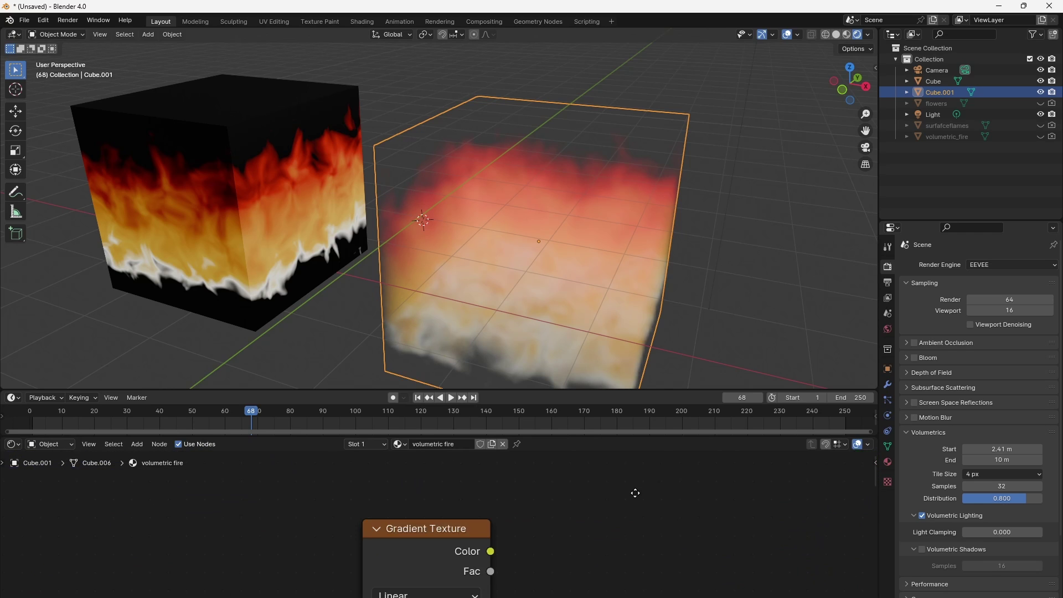
left_click(437, 571)
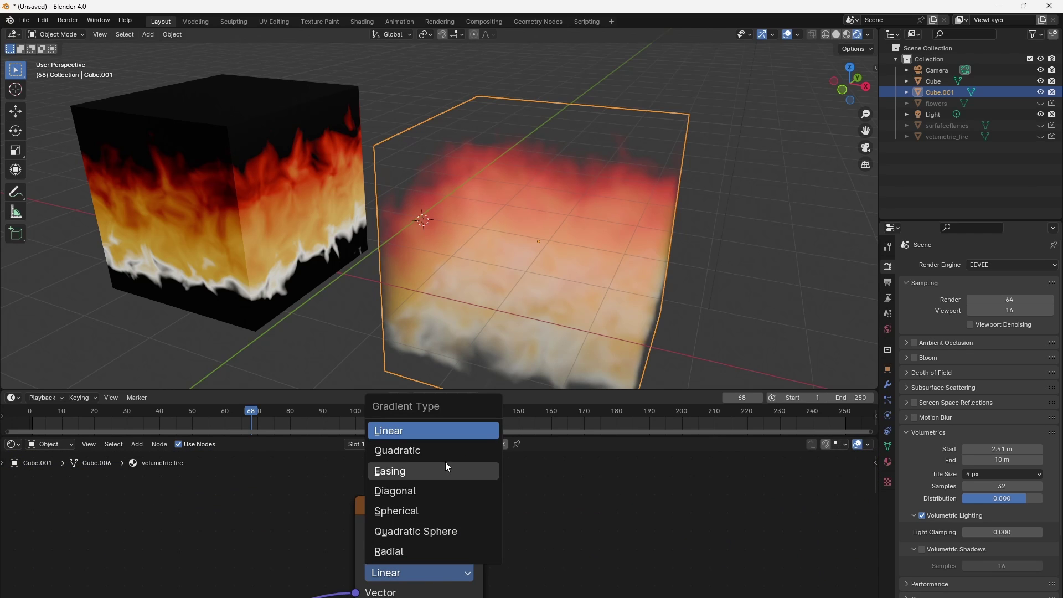
left_click(437, 508)
scroll(580, 542, "down", 3)
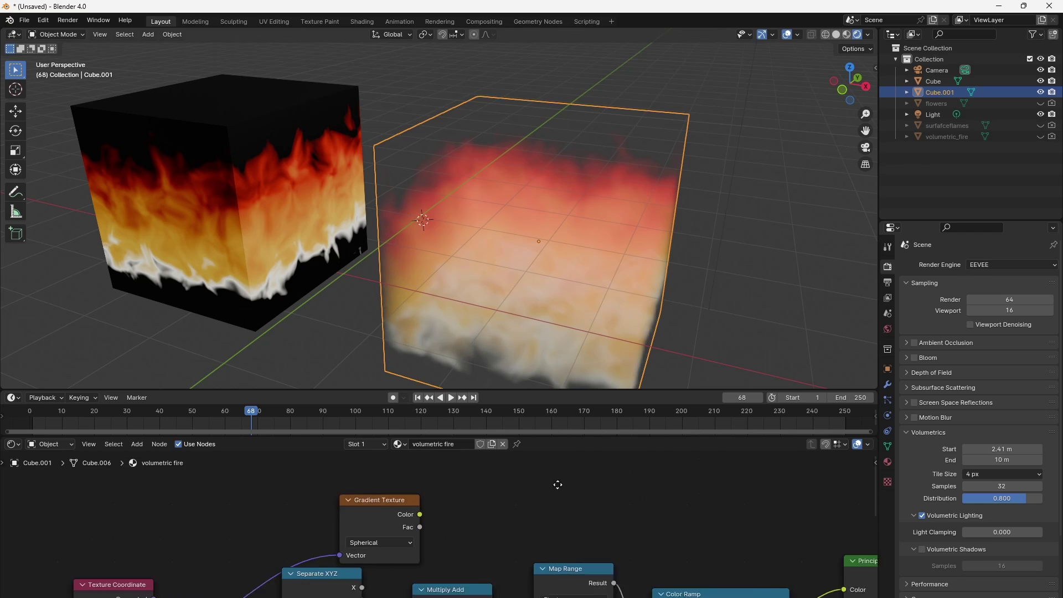
left_click_drag(261, 482, 231, 474)
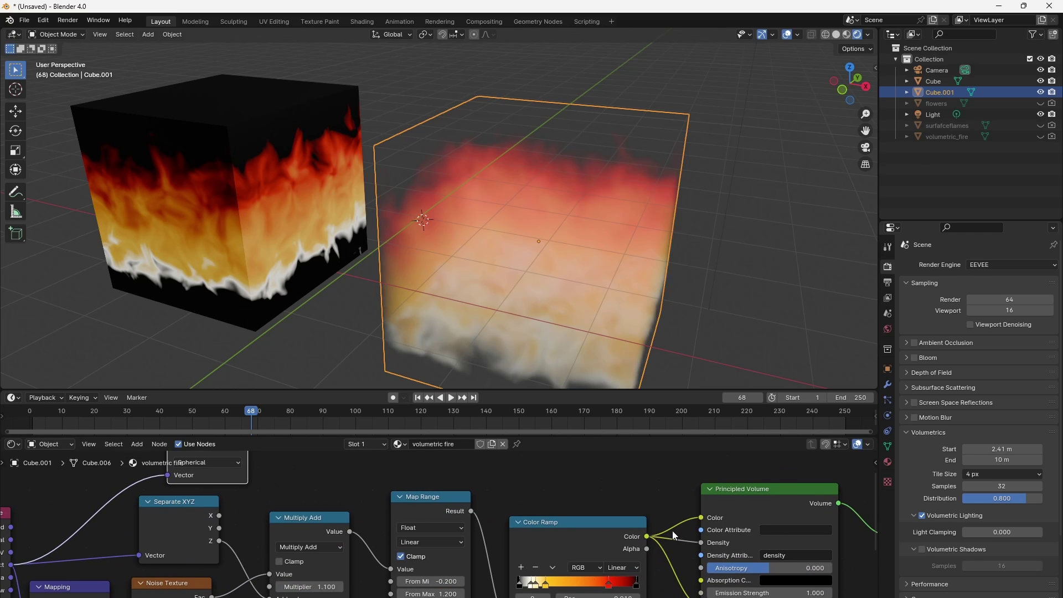
Add reroute points on the Color Ramp output links.
right_click_drag(657, 565, 660, 567, "shift")
left_click_drag(588, 520, 581, 525)
key("shift+a")
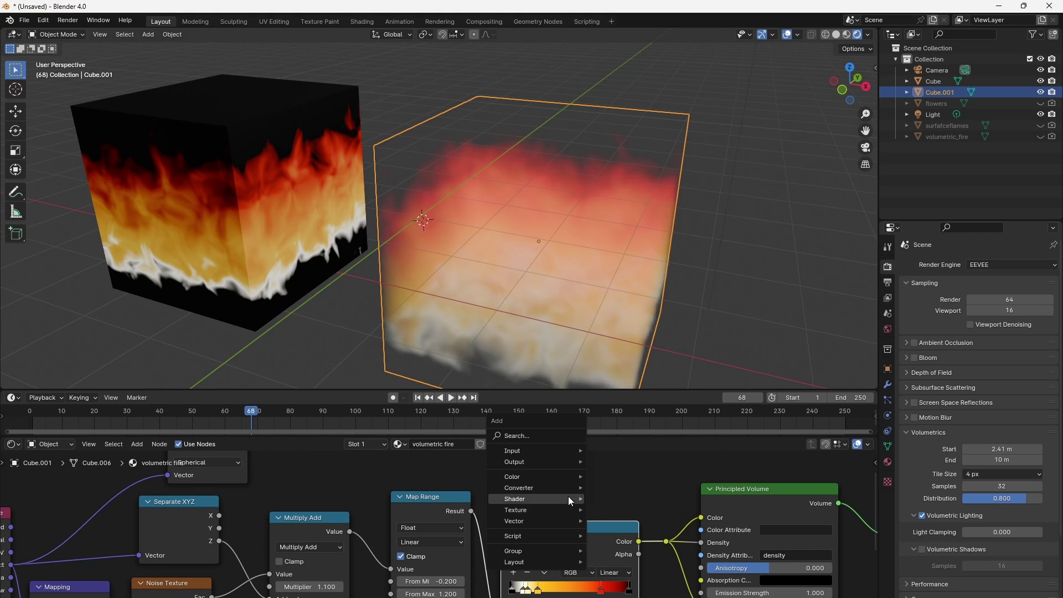
mouse_move(571, 477)
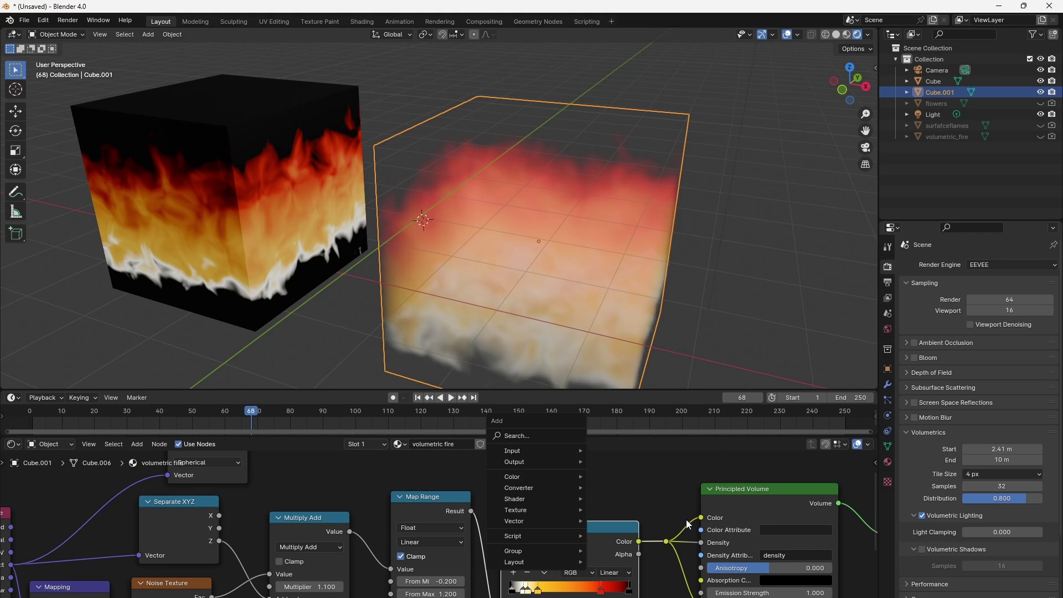
key("Escape")
Move Principled Volume right and route the Color Ramp color to Emission Strength through a reroute.
left_click_drag(751, 497, 785, 495)
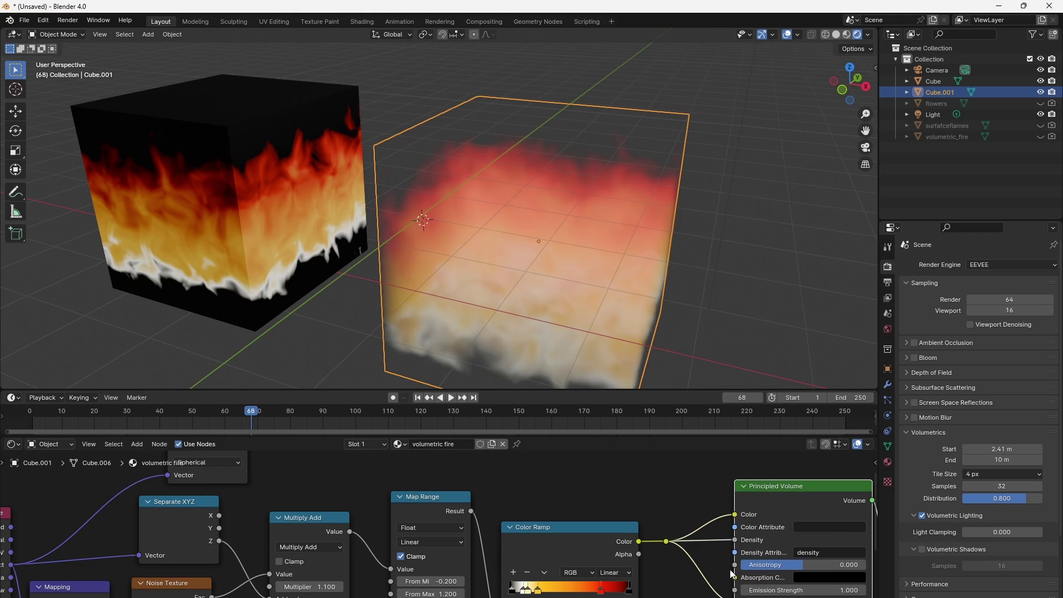
left_click_drag(669, 547, 735, 590)
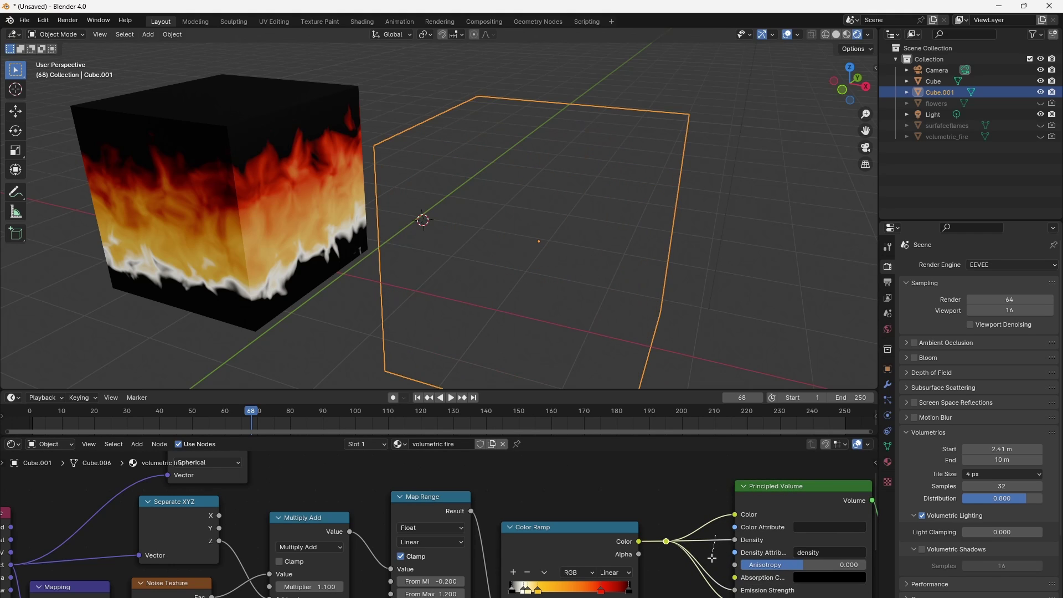
right_click_drag(711, 559, 714, 581, "shift")
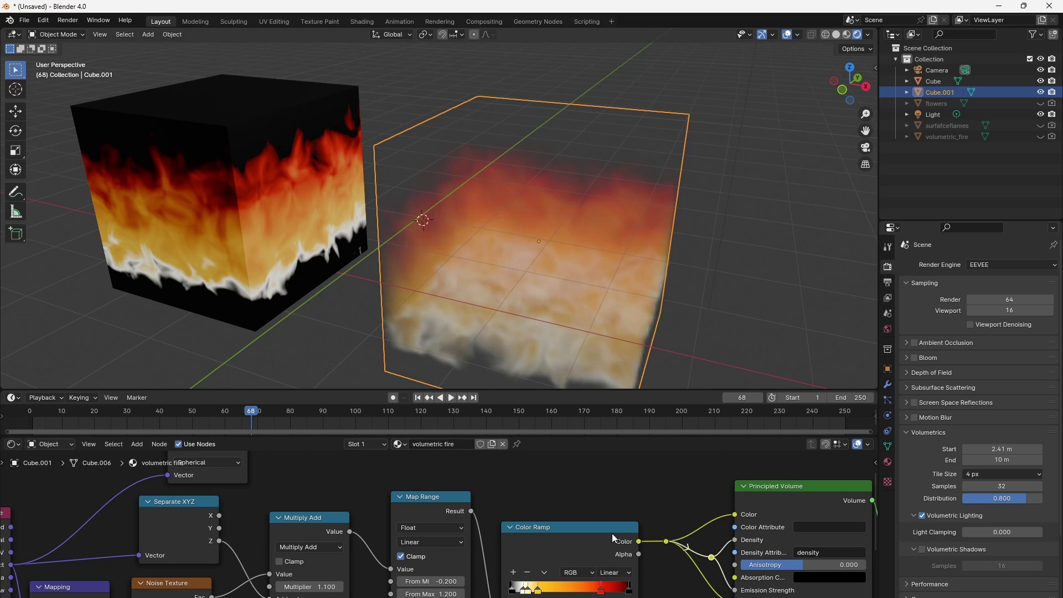
key("shift+a")
mouse_move(547, 499)
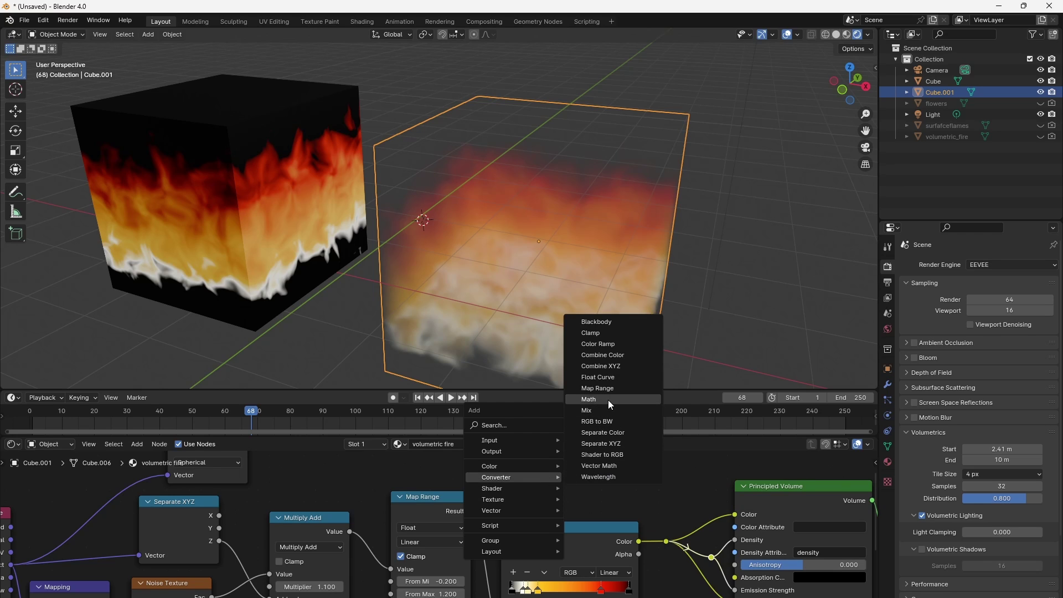
Add a Math node fed by the Color Ramp color and the gradient's Fac, linked to Principled Volume.
left_click(608, 400)
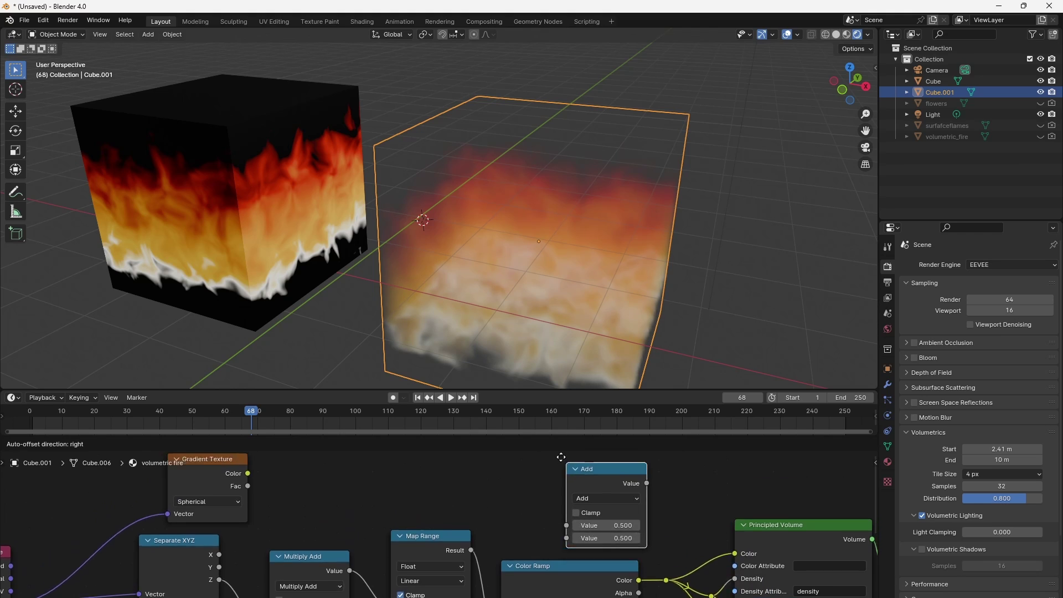
left_click(593, 506)
scroll(684, 510, "down", 3, "shift")
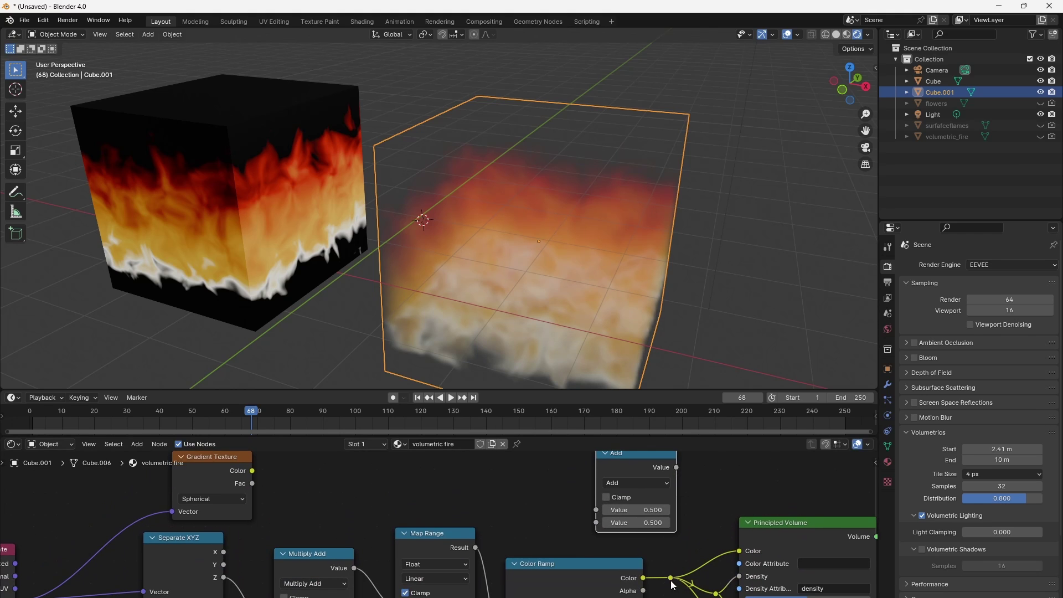
left_click_drag(670, 578, 597, 526)
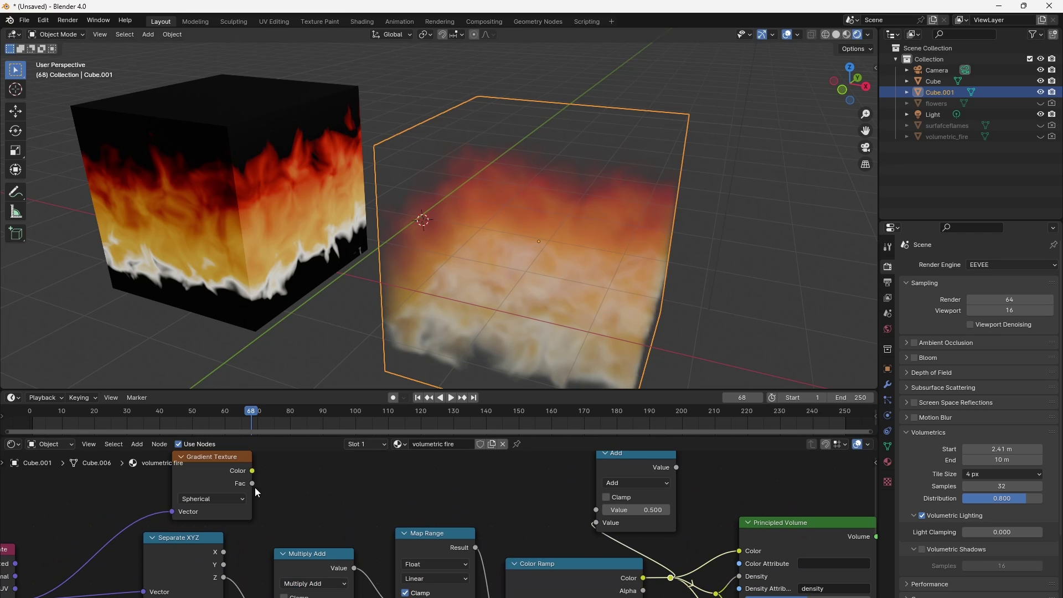
left_click_drag(252, 483, 596, 509)
left_click(678, 466)
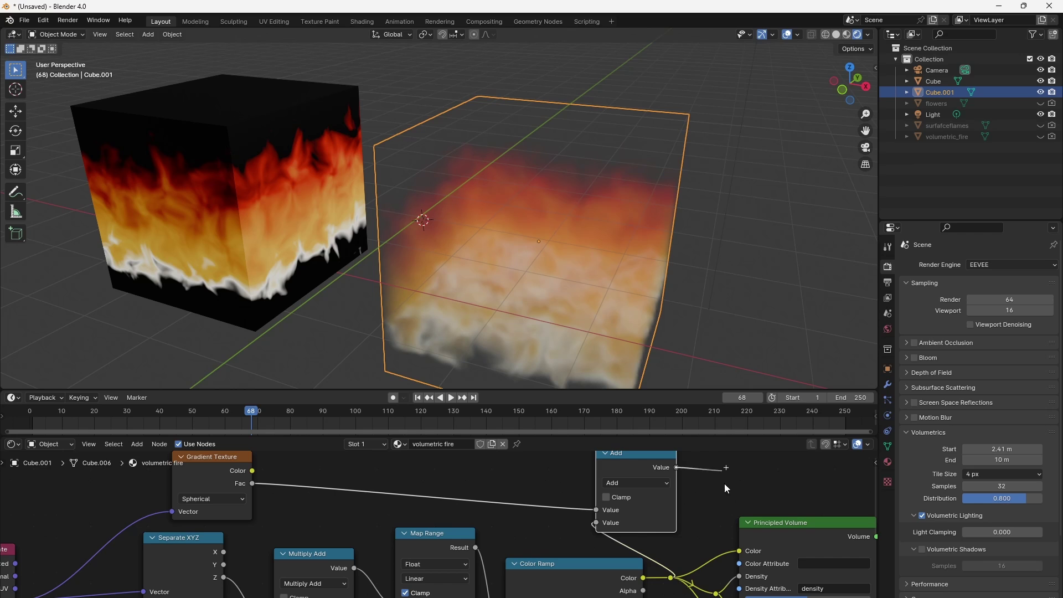
left_click_drag(677, 467, 685, 559)
Switch the Math node to Multiply and insert it between Color Ramp and Principled Volume.
left_click(594, 485)
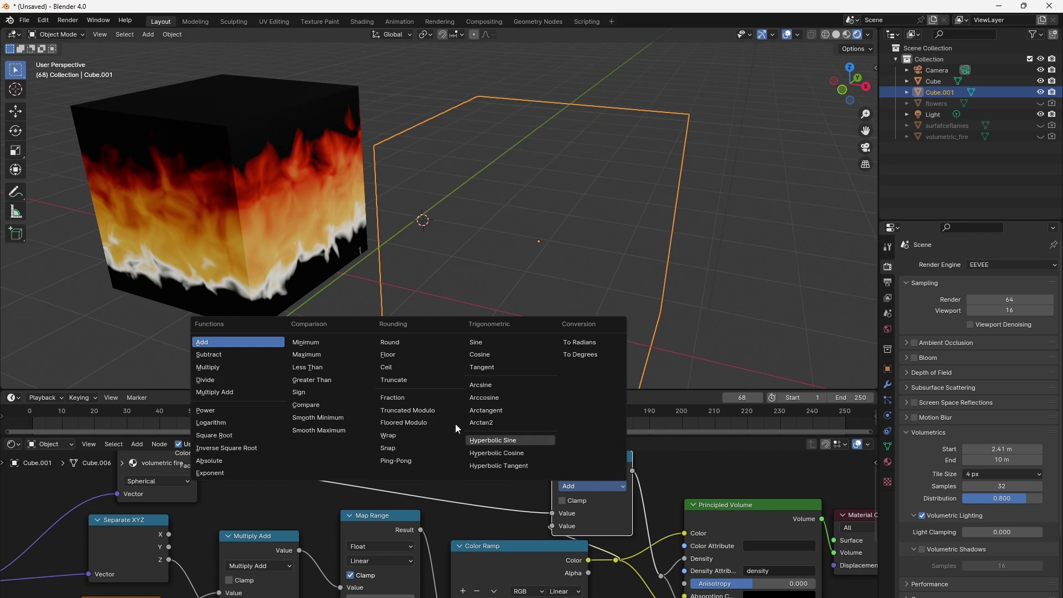
left_click(234, 367)
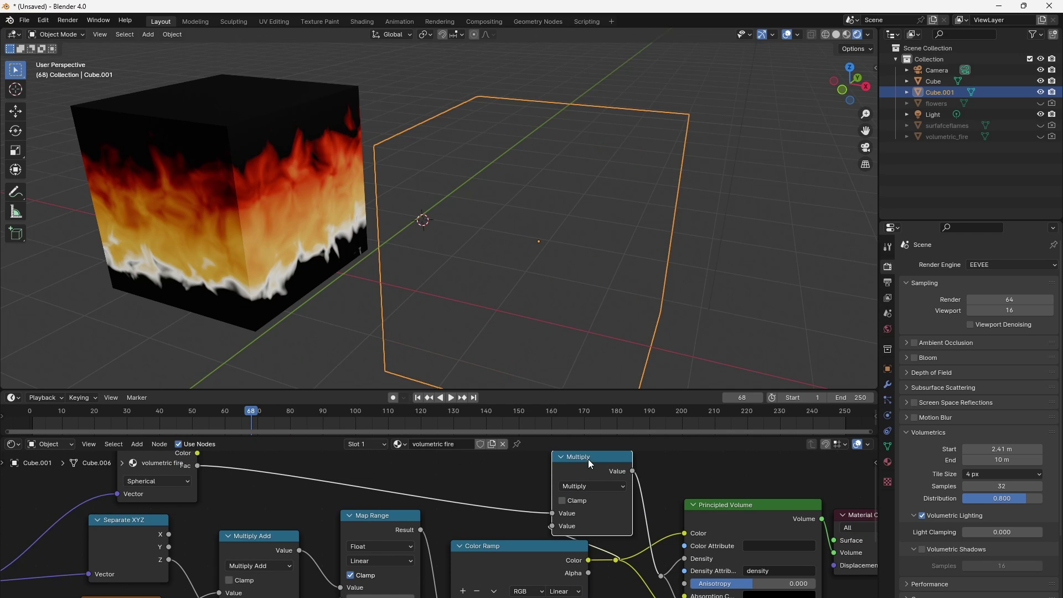
left_click_drag(589, 459, 642, 470)
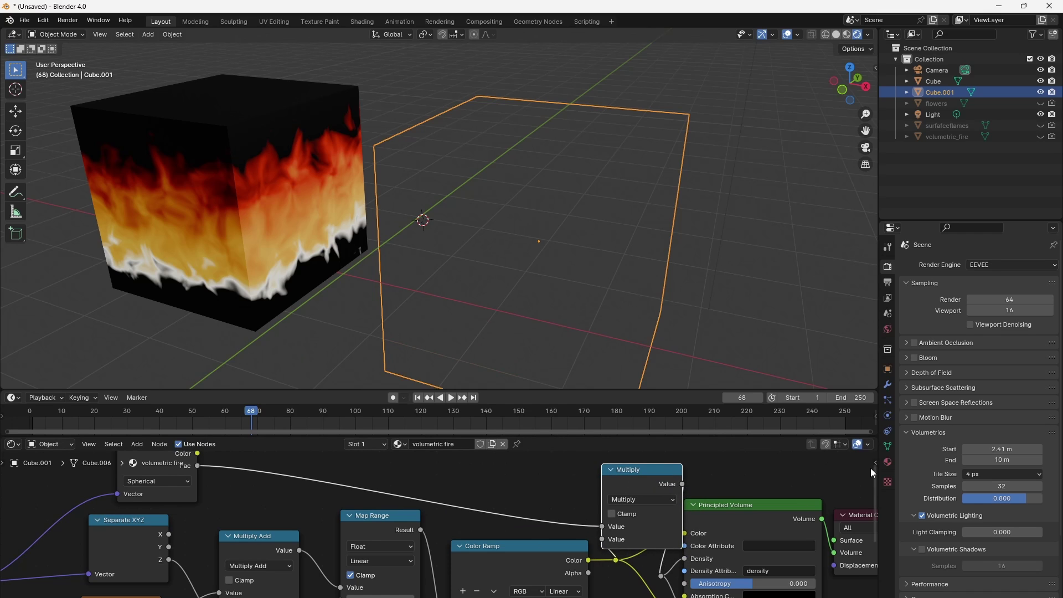
left_click_drag(843, 480, 721, 592)
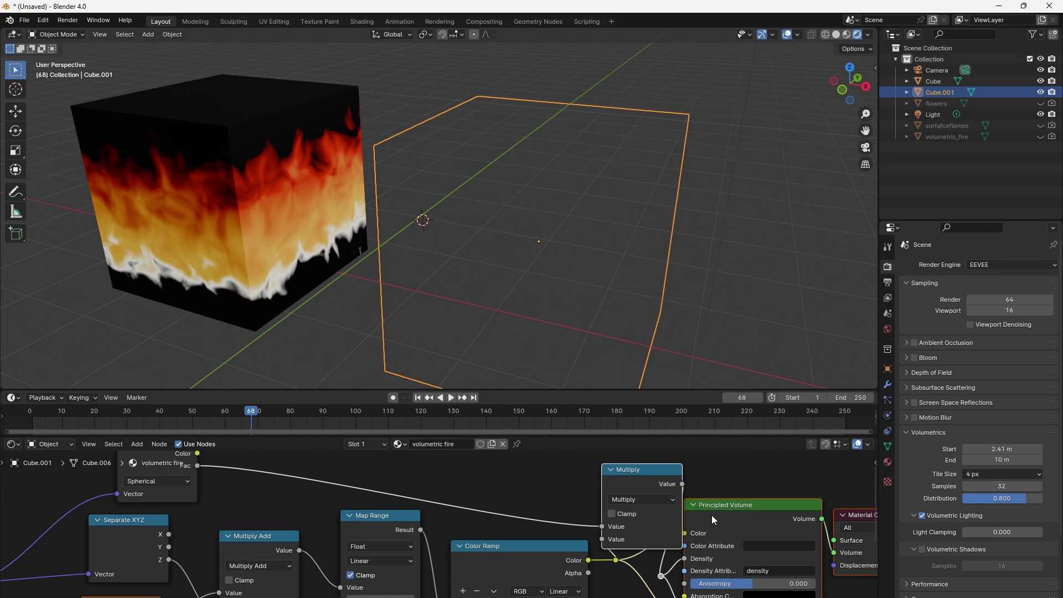
left_click_drag(720, 513, 810, 510)
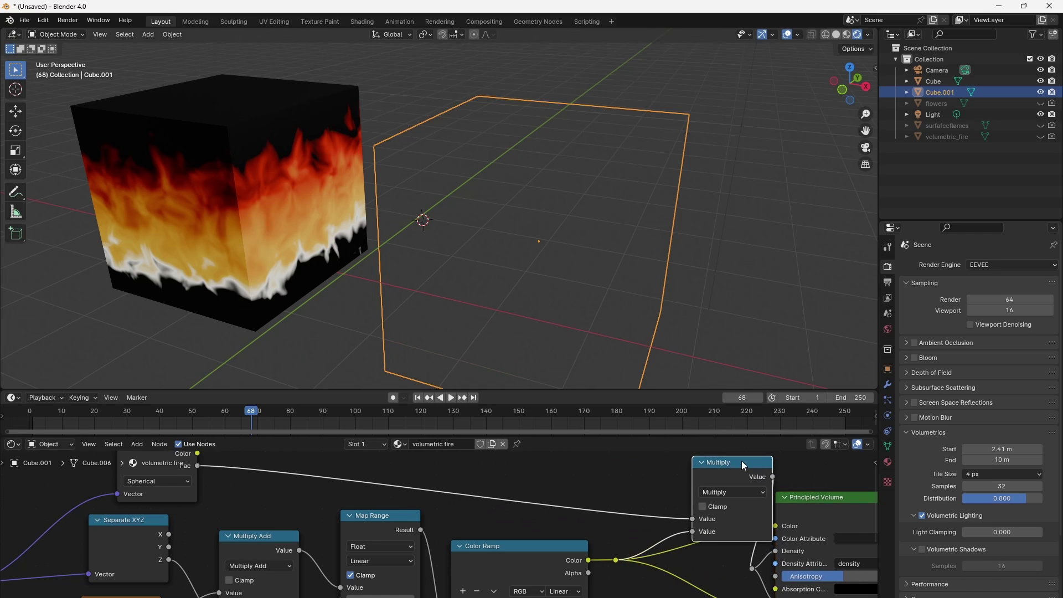
left_click_drag(742, 468, 702, 546)
scroll(714, 582, "down", 2)
middle_click_drag(734, 520, 735, 520)
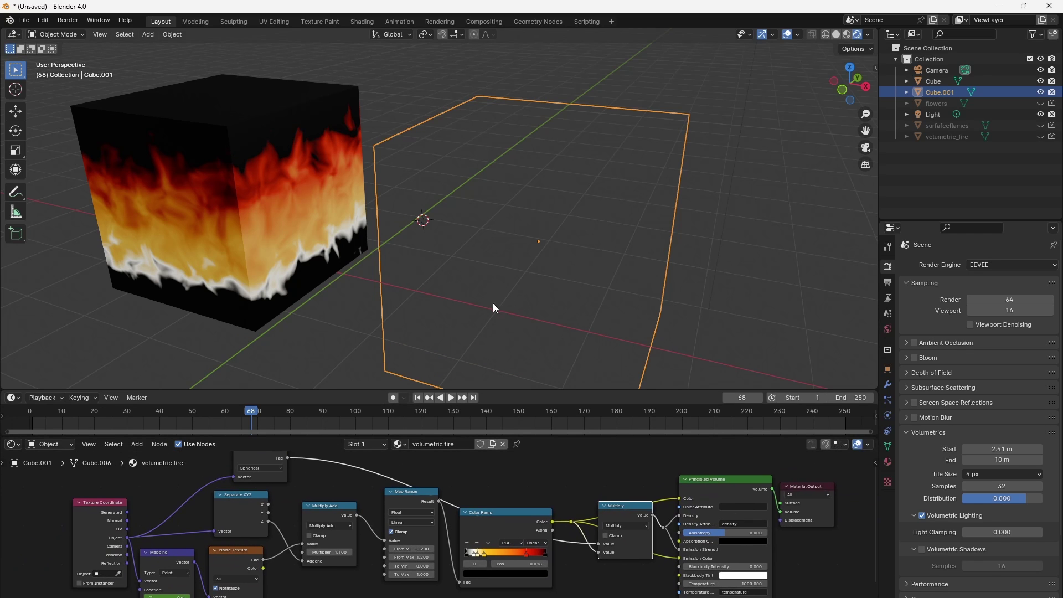
middle_click_drag(494, 310, 529, 270)
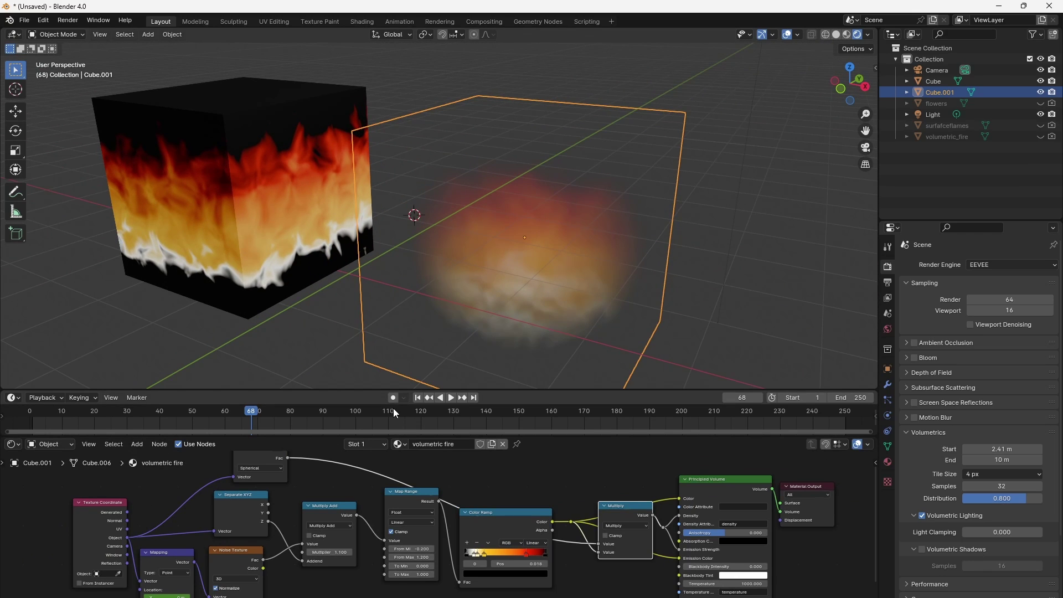
Collapse the Multiply node and insert a duplicate Multiply just before Principled Volume.
key("space")
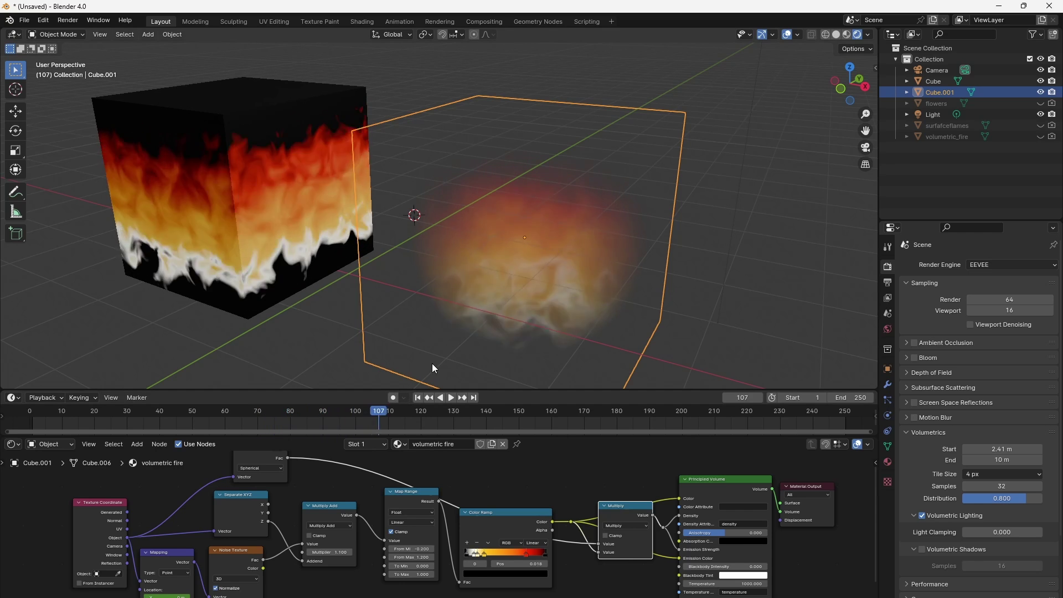
scroll(647, 567, "up", 3)
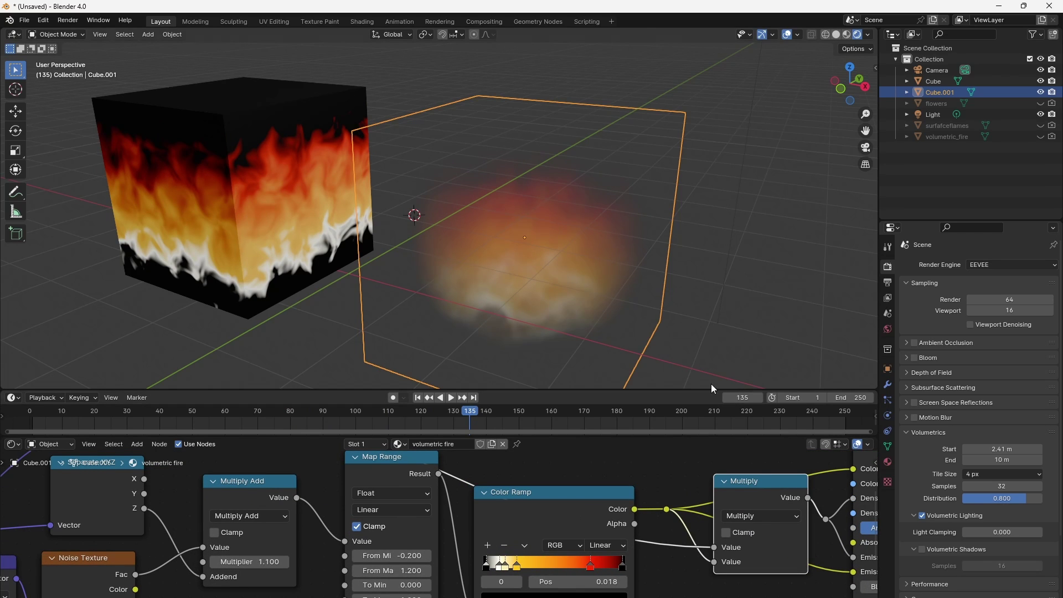
left_click(723, 481)
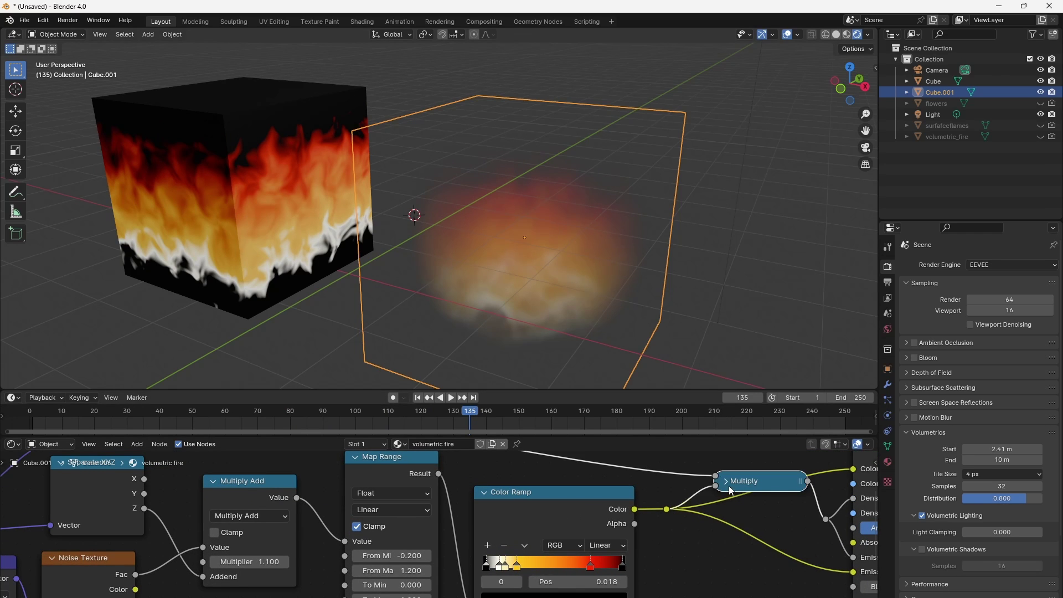
left_click_drag(739, 486, 752, 507)
key("shift+d")
left_click(768, 512)
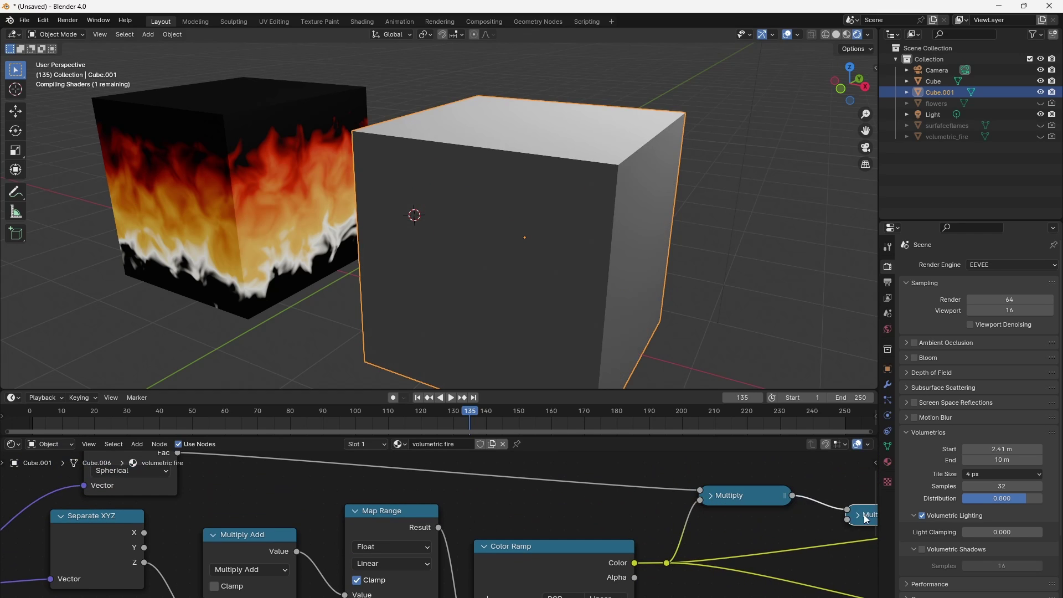
middle_click_drag(832, 523, 614, 525)
Raise the second Multiply's value to 33.600 and slide the red ramp stop toward the middle.
left_click(639, 515)
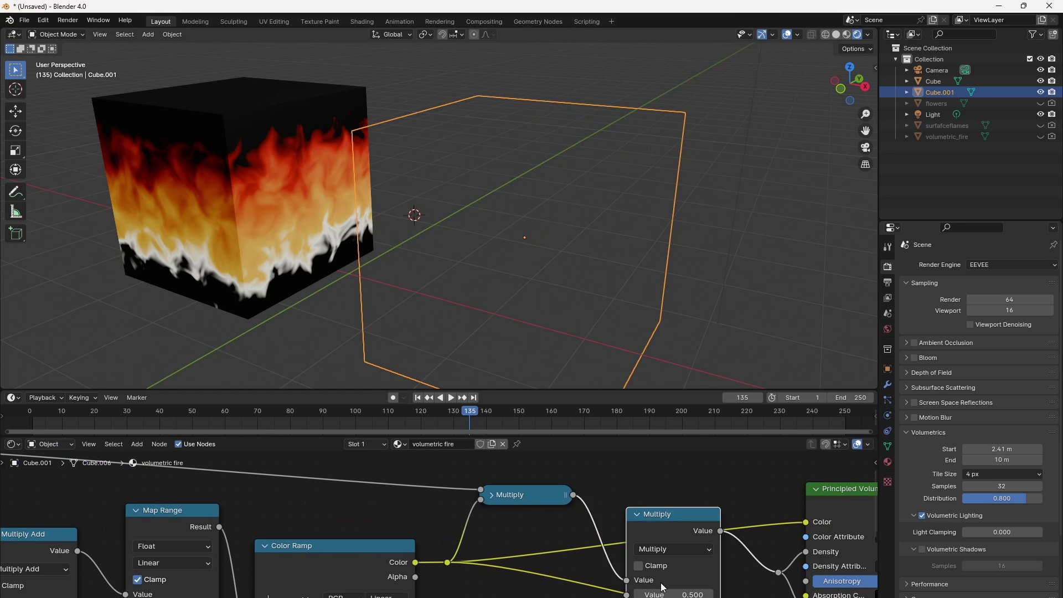
mouse_move(677, 594)
left_mouse_down()
mouse_move(715, 594)
mouse_move(673, 594)
left_mouse_up()
middle_click_drag(649, 381, 526, 332)
left_click_drag(677, 594, 787, 594)
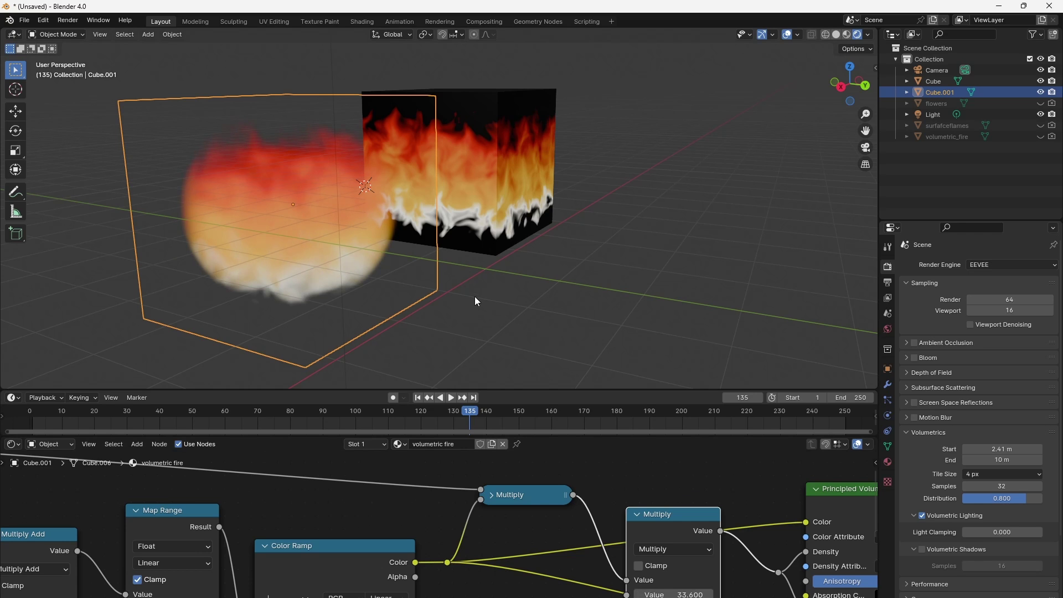
middle_click_drag(479, 305, 593, 269)
scroll(775, 540, "down", 5)
left_click_drag(395, 547, 368, 545)
Darken the red Color Ramp stop and move the dark-red and orange stops, orange to 0.436.
left_click(370, 583)
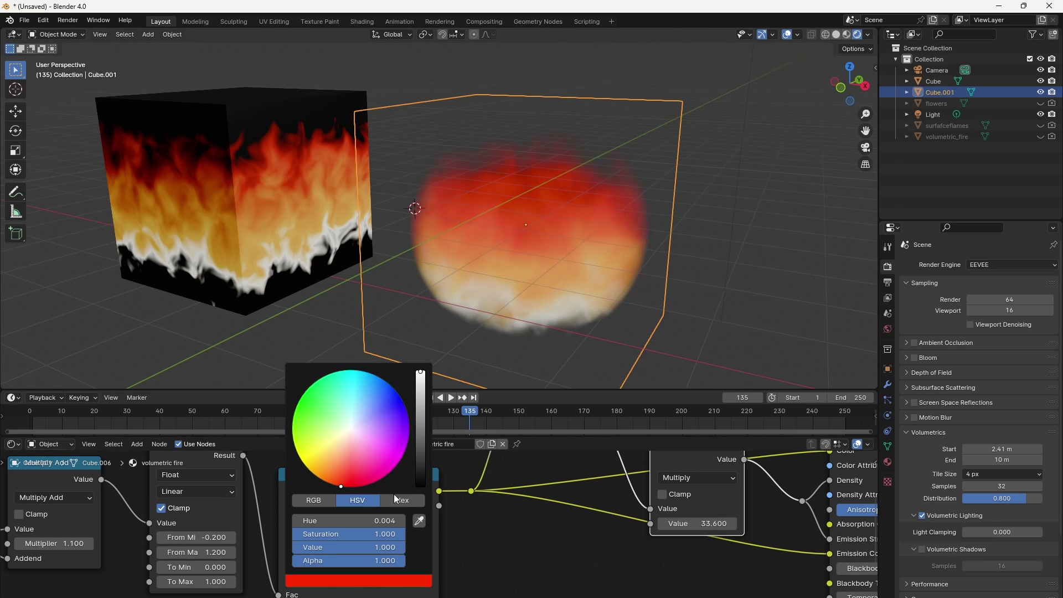
left_click(334, 475)
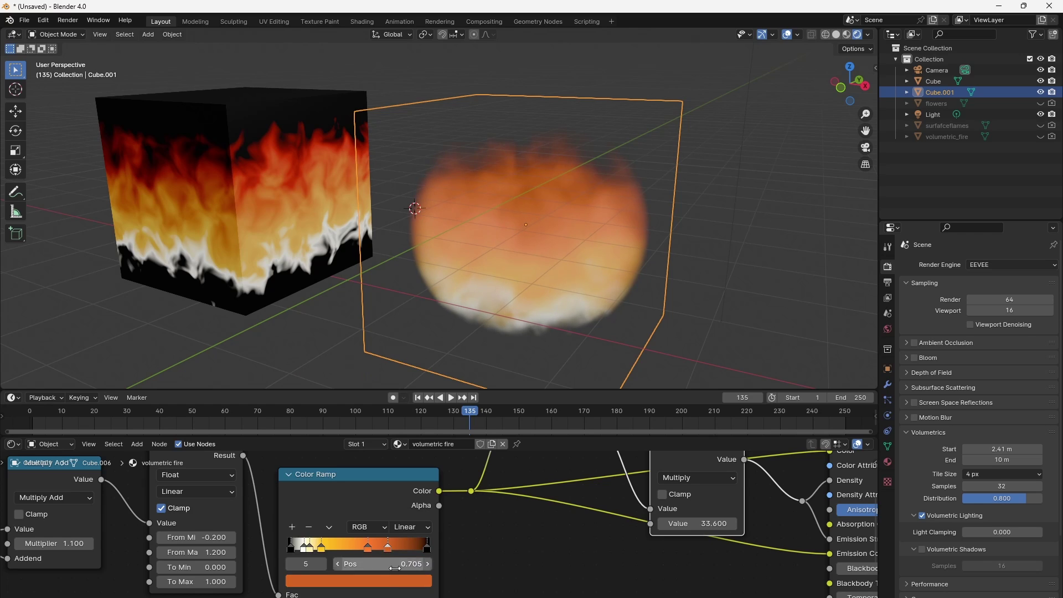
left_click(358, 581)
left_click(346, 485)
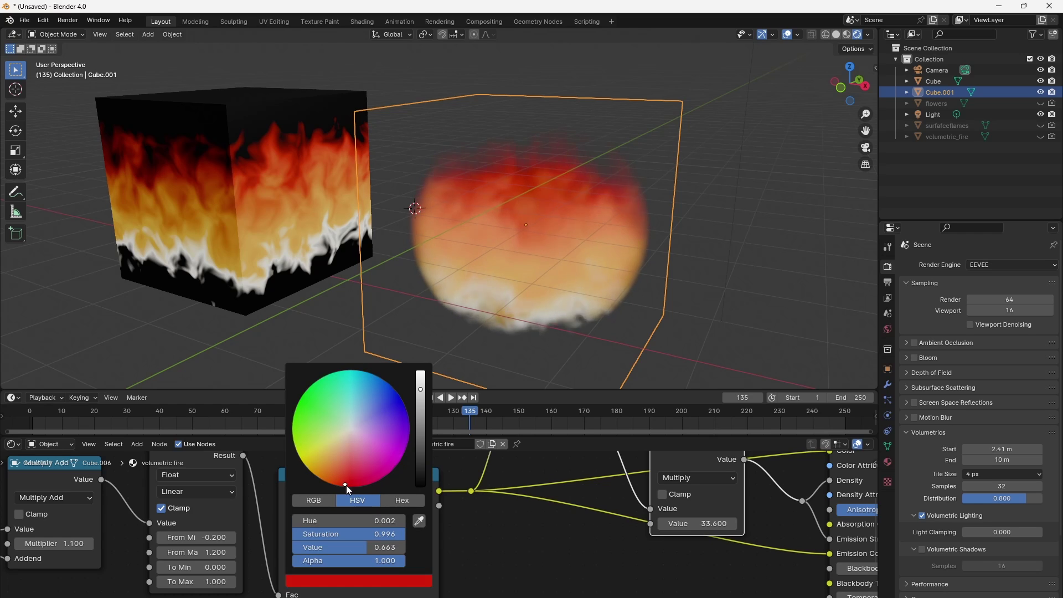
left_click(420, 422)
left_click_drag(389, 552, 351, 547)
middle_click_drag(354, 266, 489, 252)
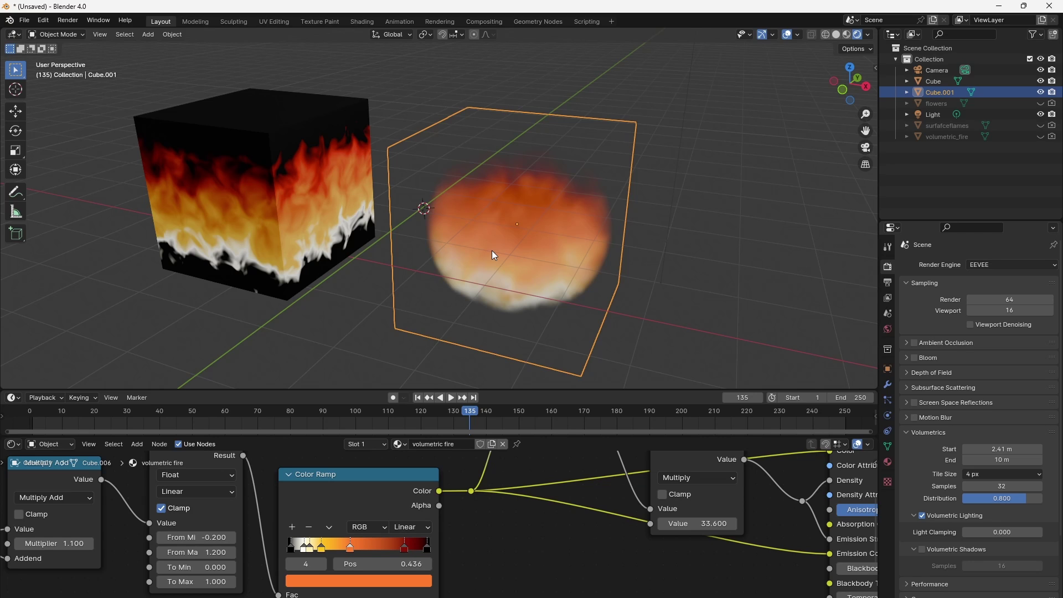
Collapse Separate XYZ, Map Range and Multiply Add, tucking Map Range below Multiply Add.
scroll(548, 548, "down", 5)
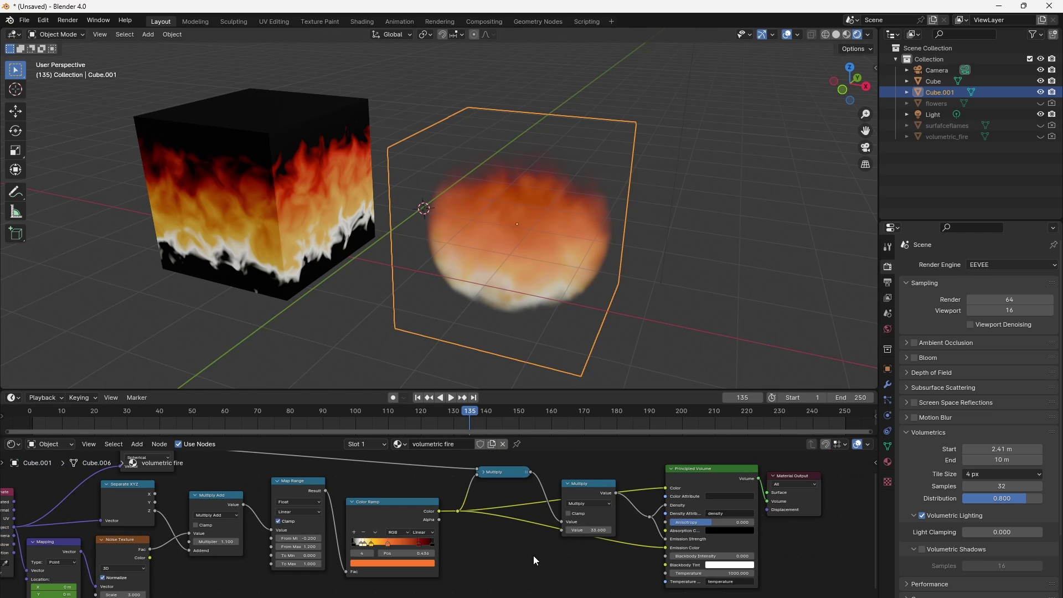
middle_click_drag(531, 558, 583, 591)
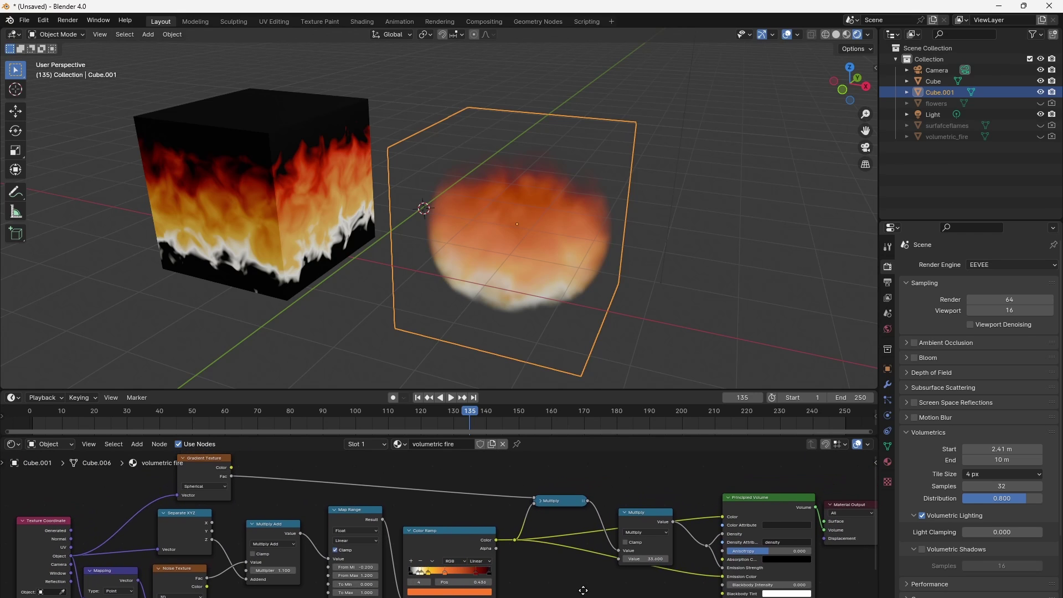
left_click(164, 513)
key("h")
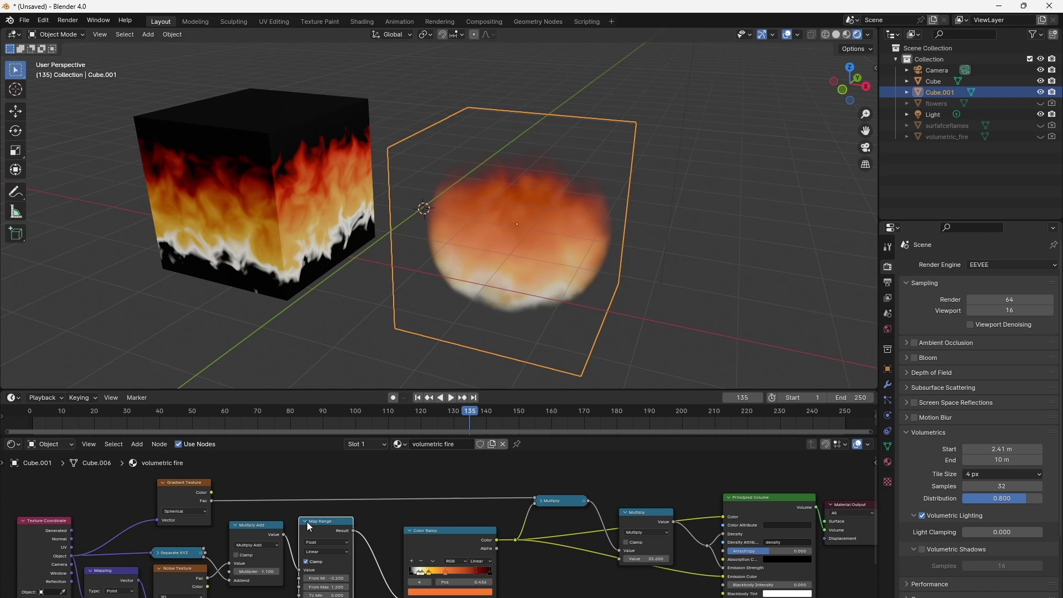
left_click(305, 521)
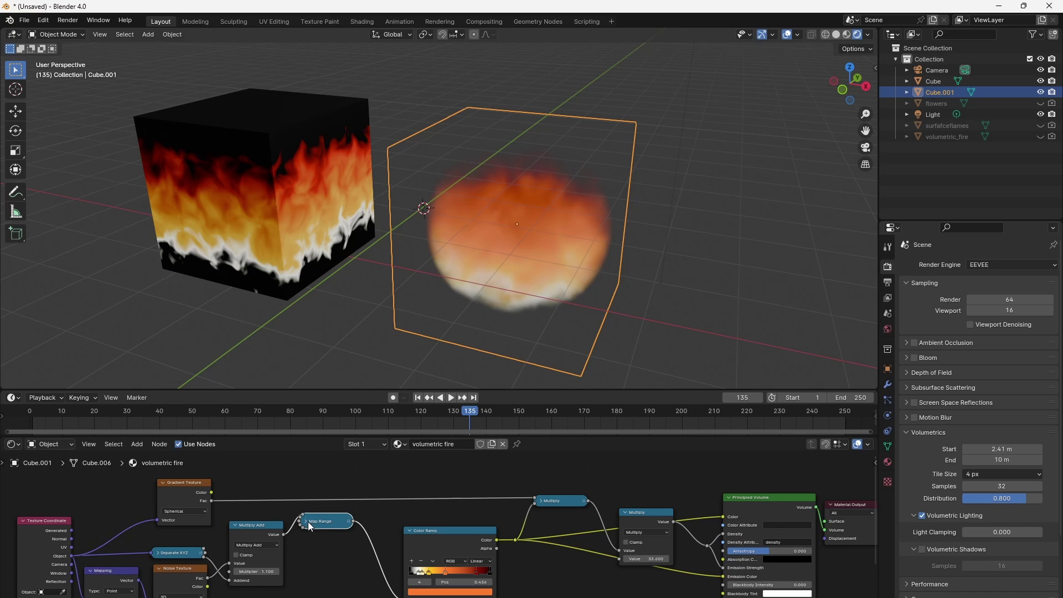
left_click(234, 527)
left_click_drag(242, 527, 244, 534)
left_click_drag(319, 536, 250, 560)
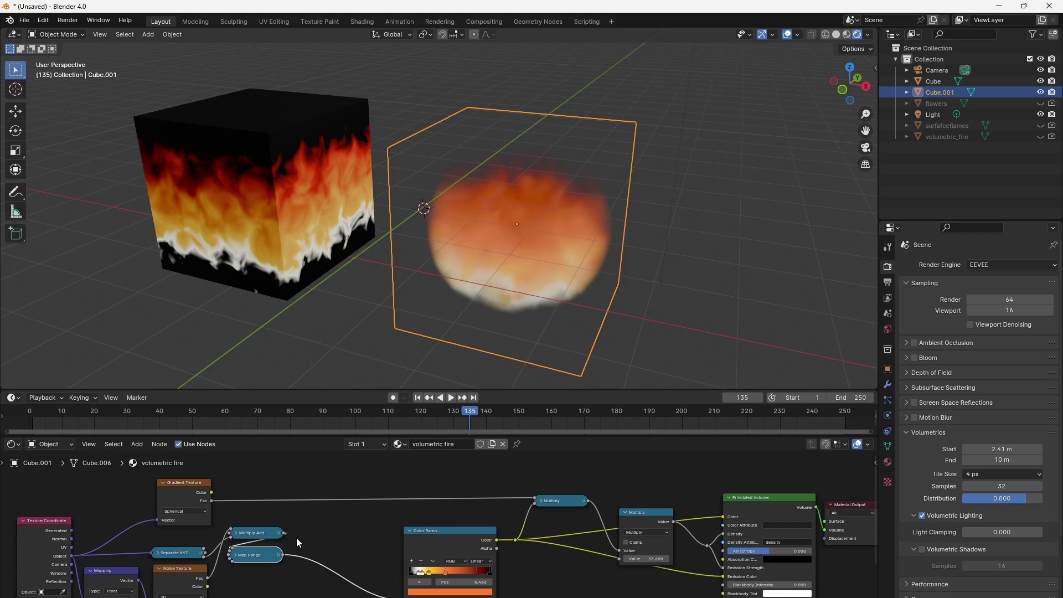